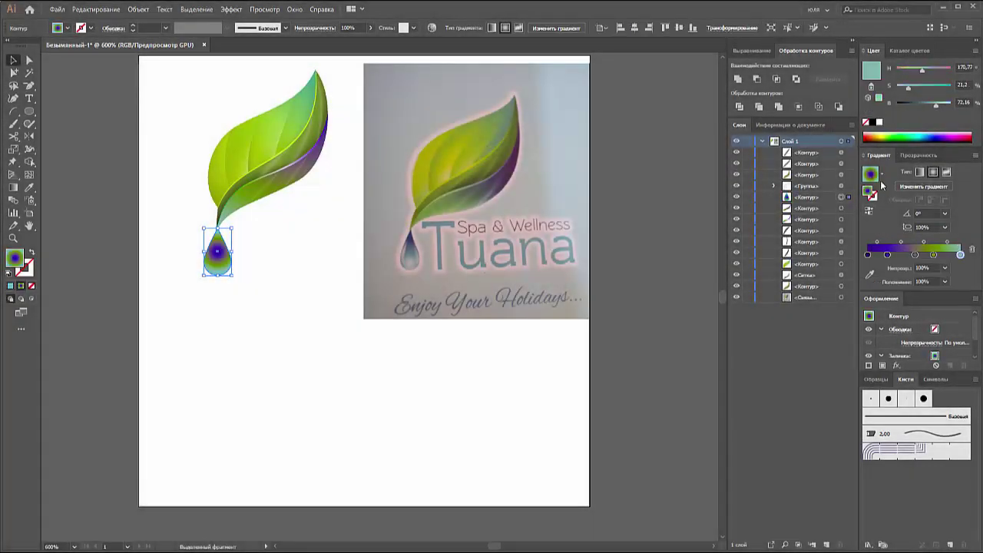
Step: Apply the black-and-white gradient preset to the drop, recolouring its stops teal and deep blue
left_click(881, 174)
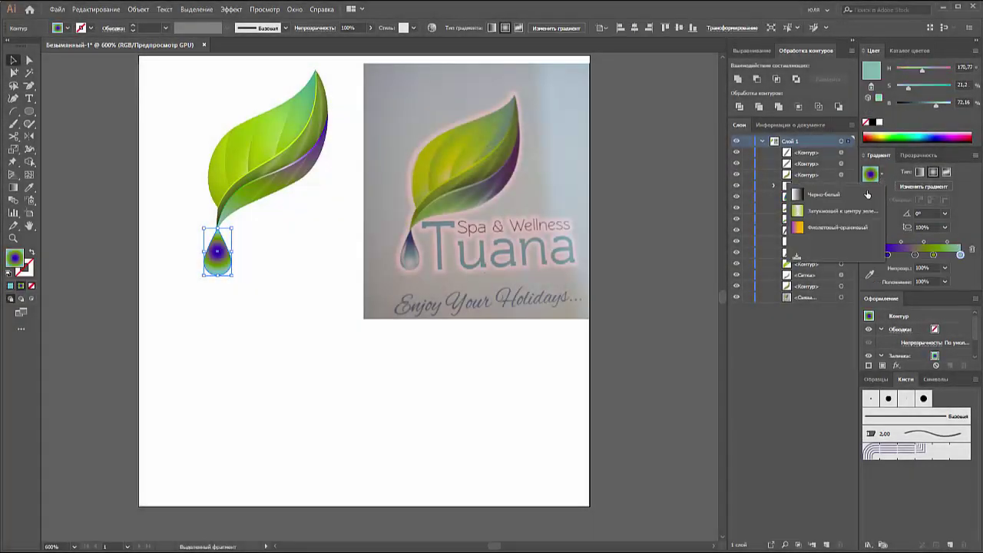
left_click(837, 194)
left_click(900, 254)
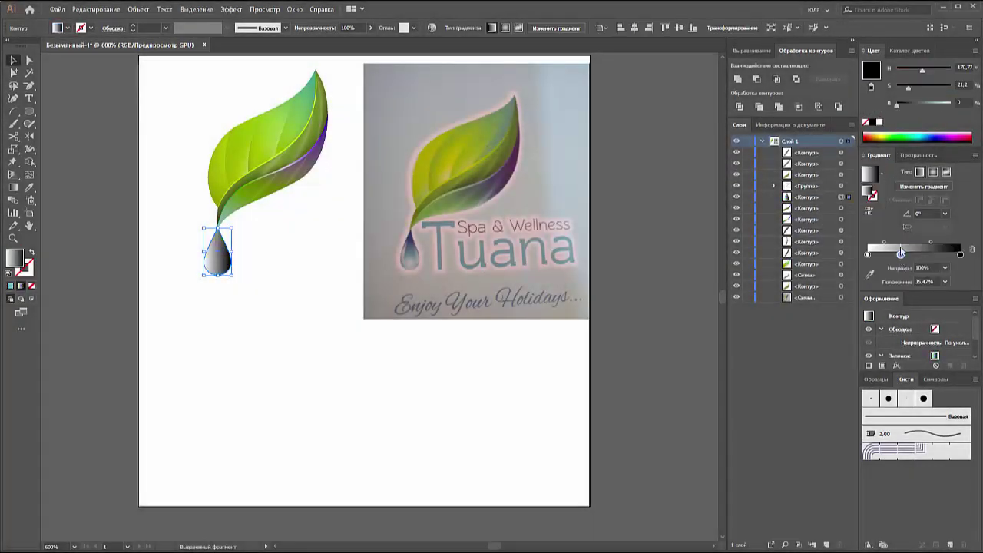
left_click(925, 136)
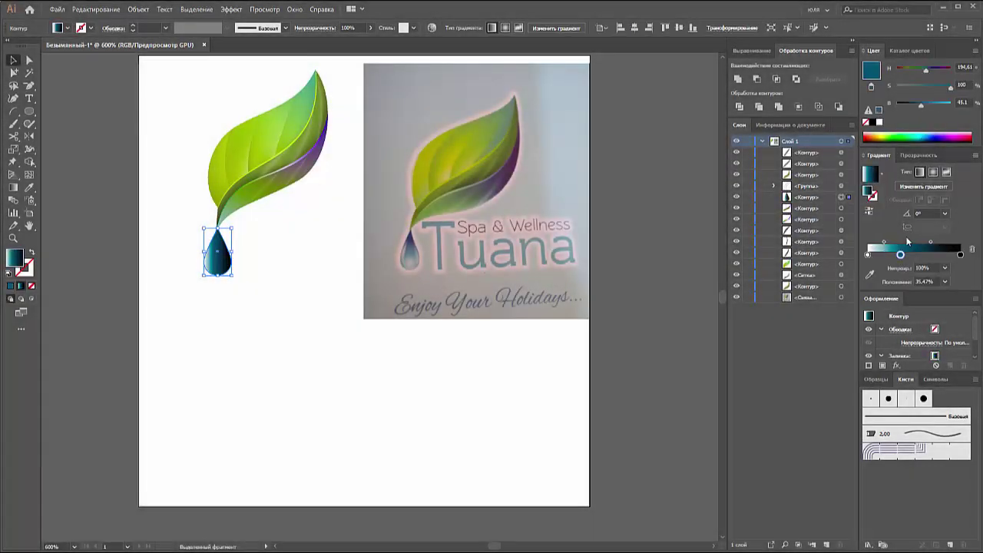
left_click(960, 254)
left_click(934, 135)
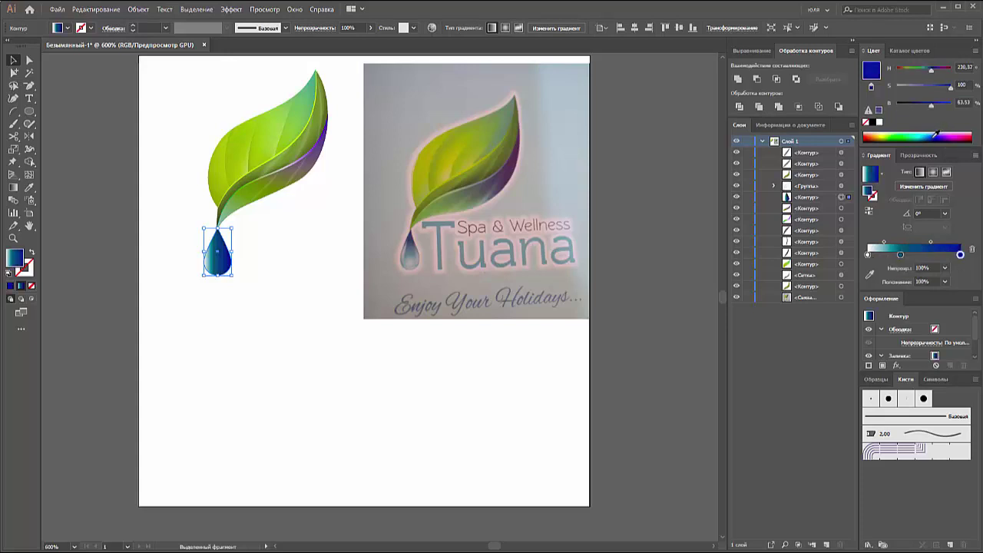
Step: Switch the drop's gradient to radial and re-centre it so the drop glows
left_click(933, 172)
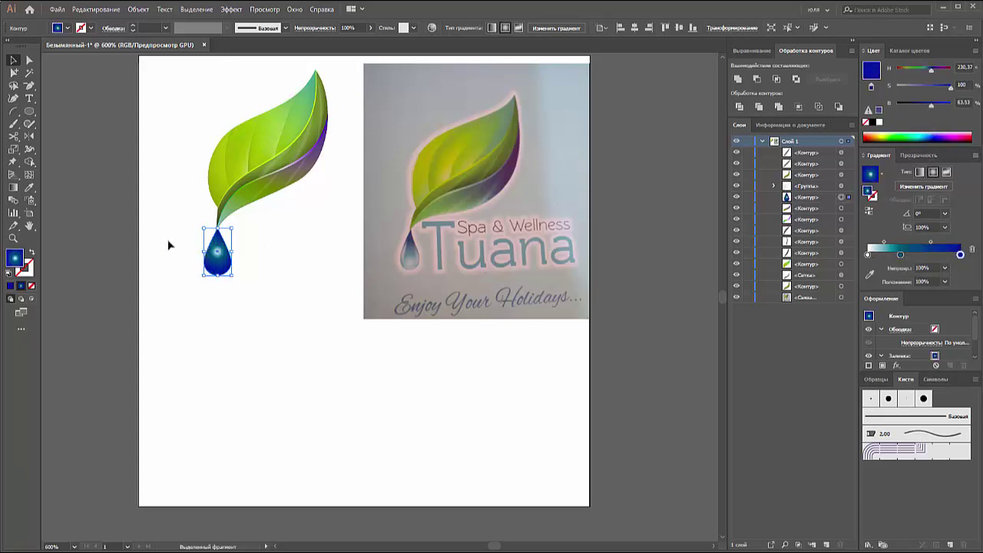
left_click(13, 186)
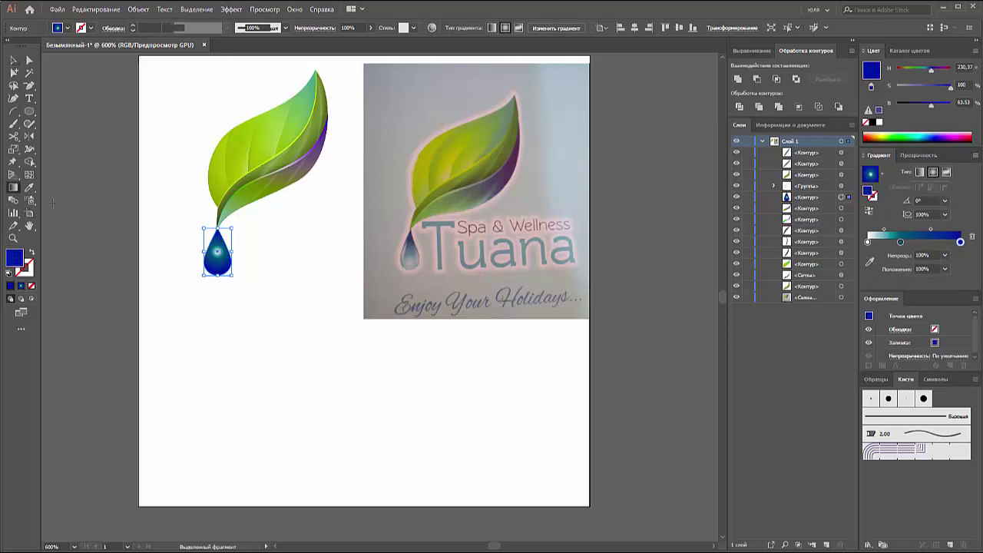
left_click_drag(219, 264, 217, 214)
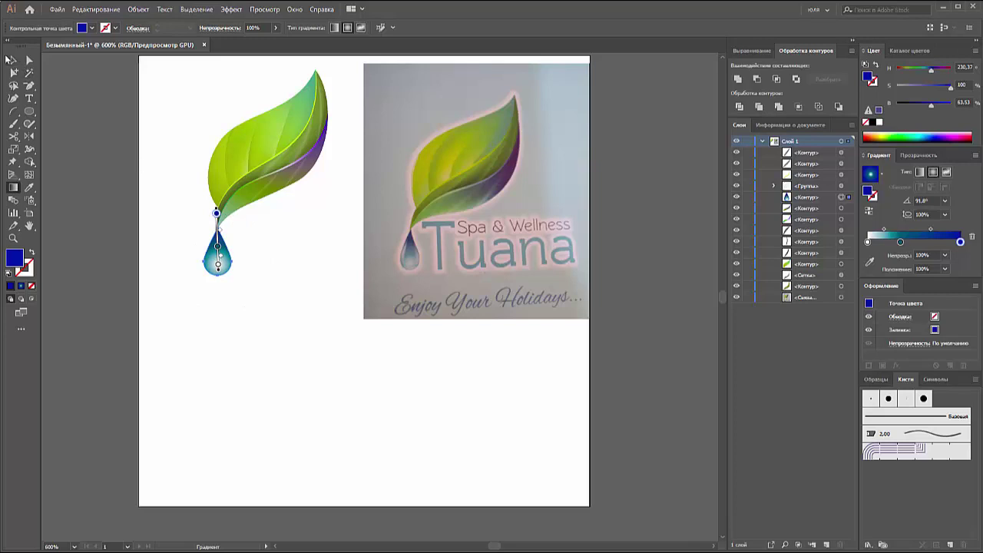
left_click(13, 60)
left_click(78, 111)
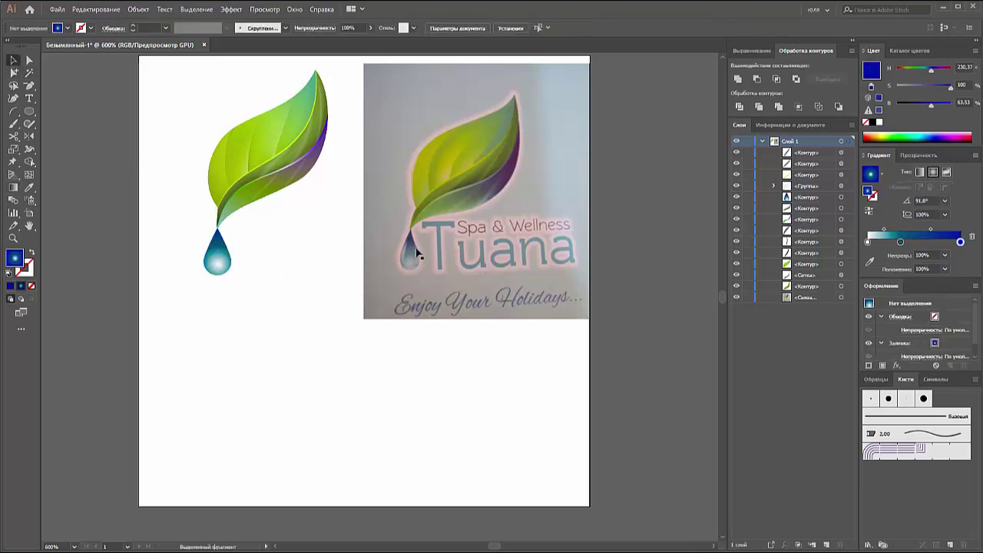
key("ctrl+equal")
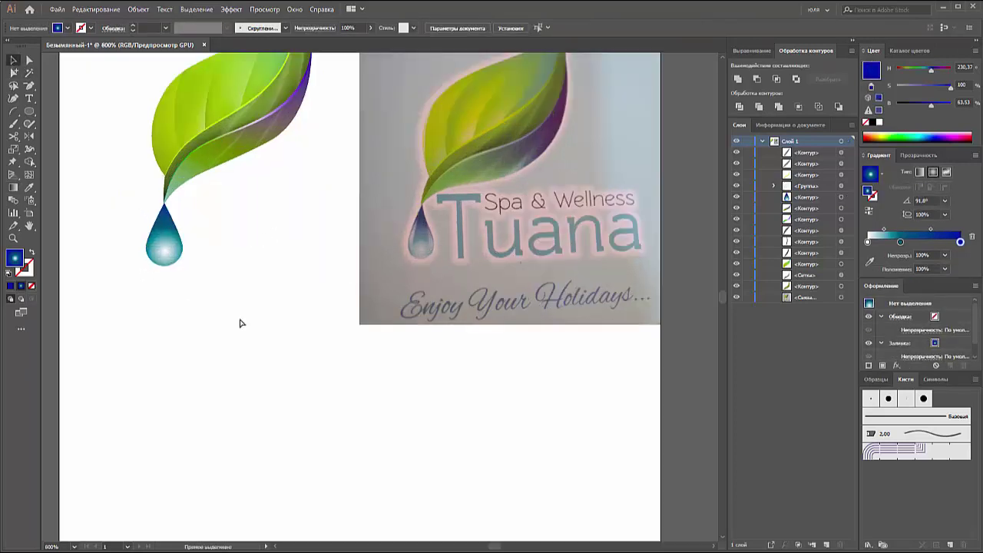
left_click_drag(193, 289, 218, 323)
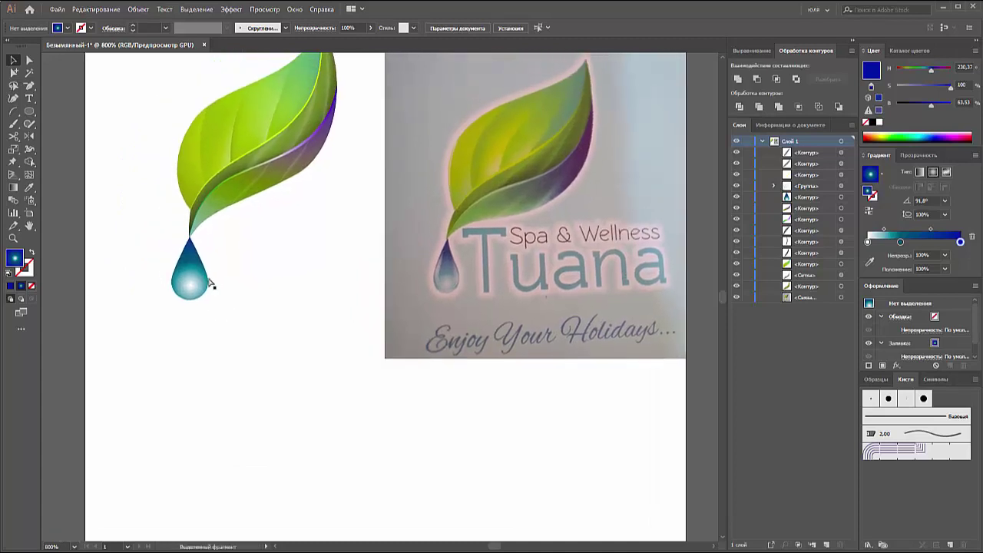
key("a")
left_click(204, 282)
left_click(209, 275)
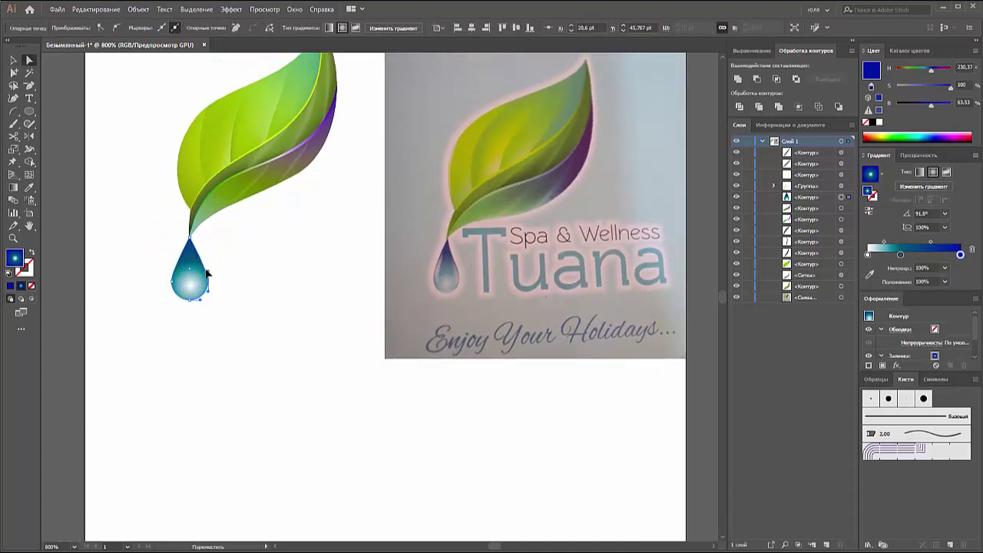
left_click(209, 286)
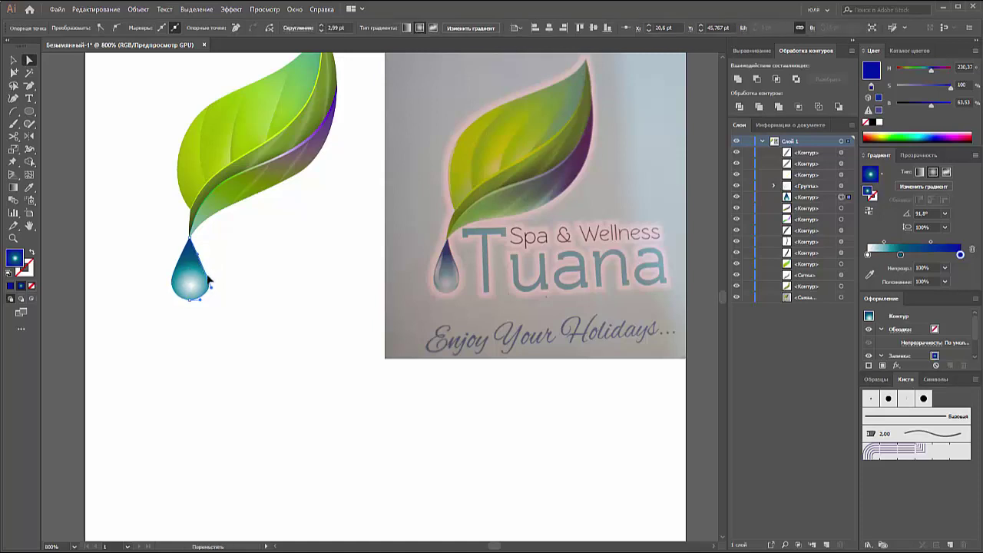
left_click(211, 288)
left_click(211, 288)
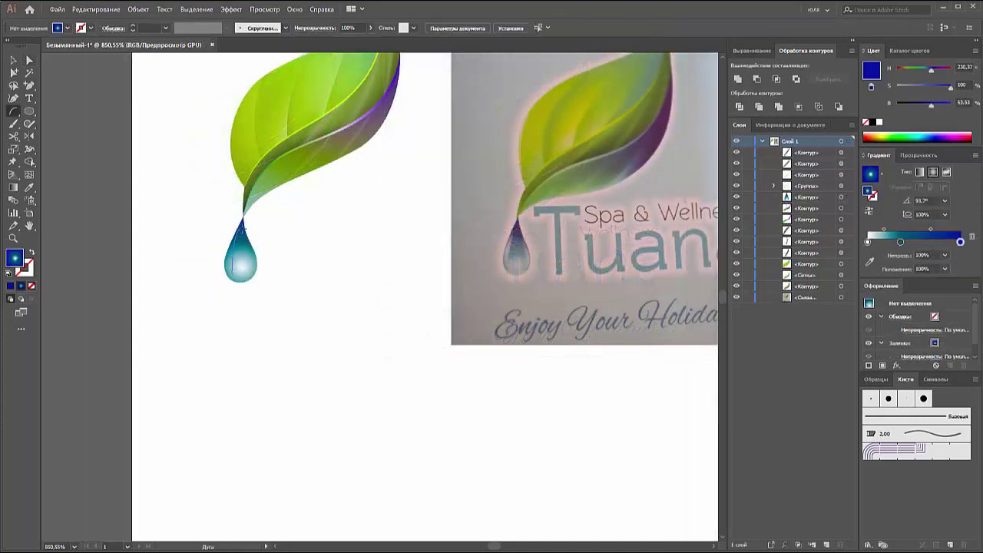
Step: Draw an arc along the drop's edge and give its stroke a black-to-white gradient
left_click_drag(232, 265, 241, 274)
left_click(235, 280)
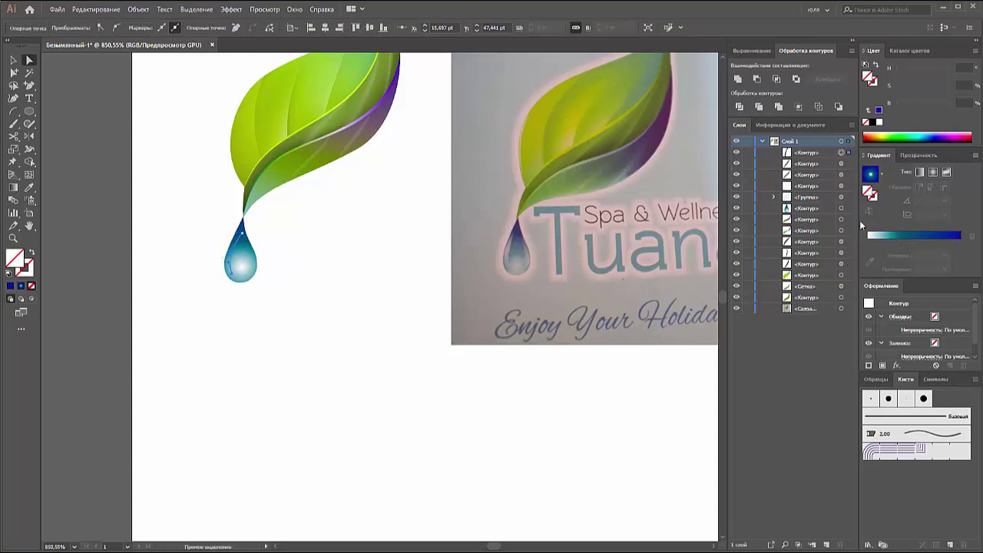
left_click(873, 197)
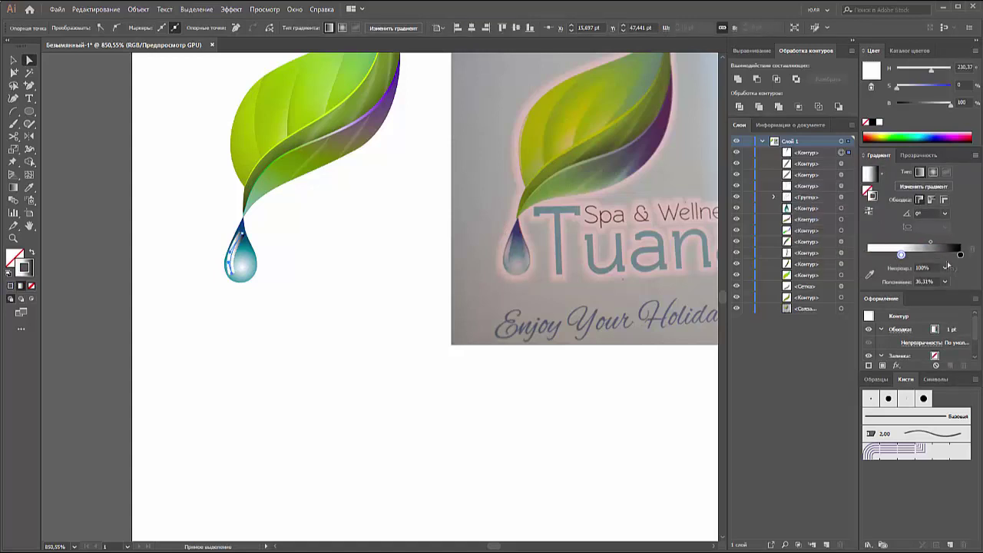
left_click_drag(902, 255, 930, 255)
Step: Set the arc's blend mode to Screen
left_click(918, 154)
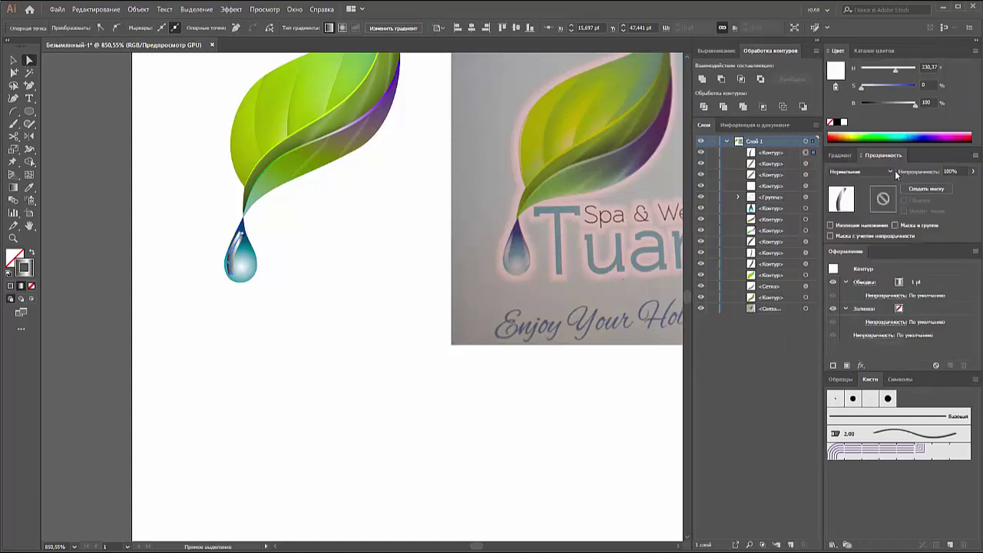
left_click(860, 170)
left_click(852, 246)
Step: Slide the arc gradient's white stop to the middle and make the left stop pure black
left_click(840, 155)
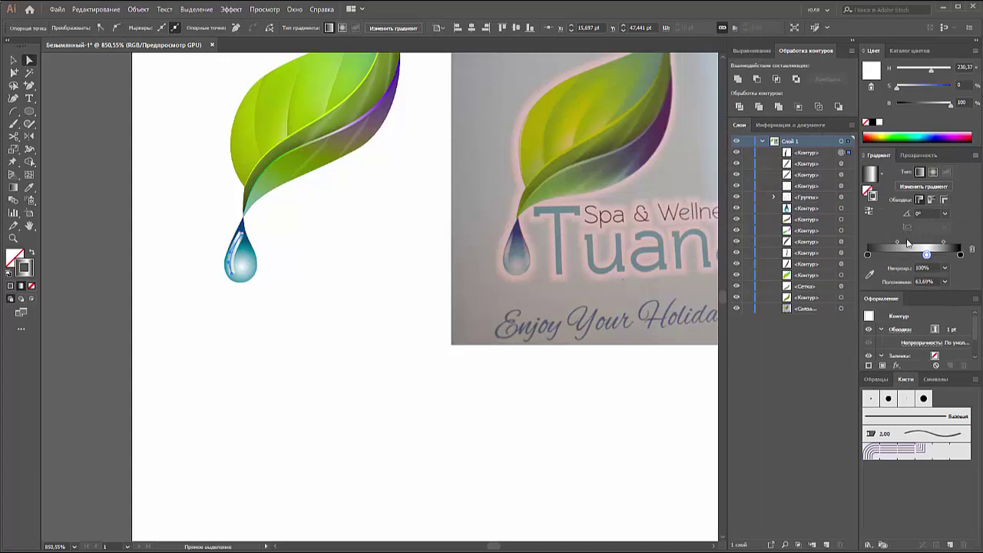
left_click_drag(926, 254, 914, 254)
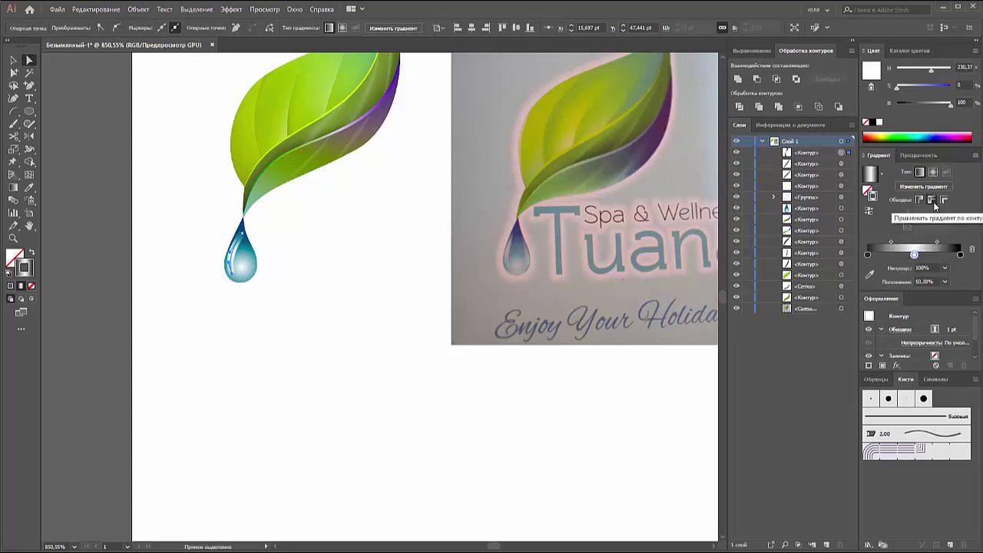
left_click(868, 254)
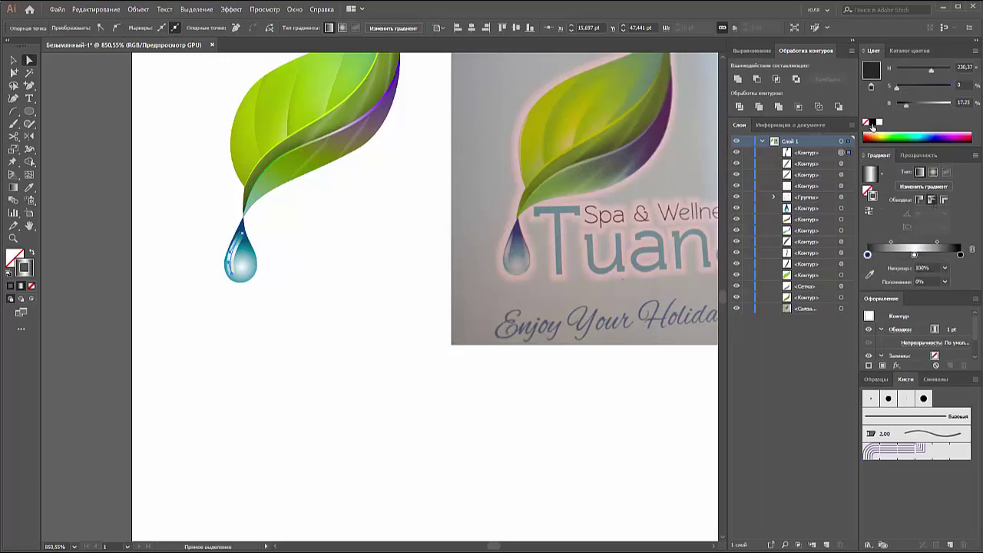
left_click(879, 123)
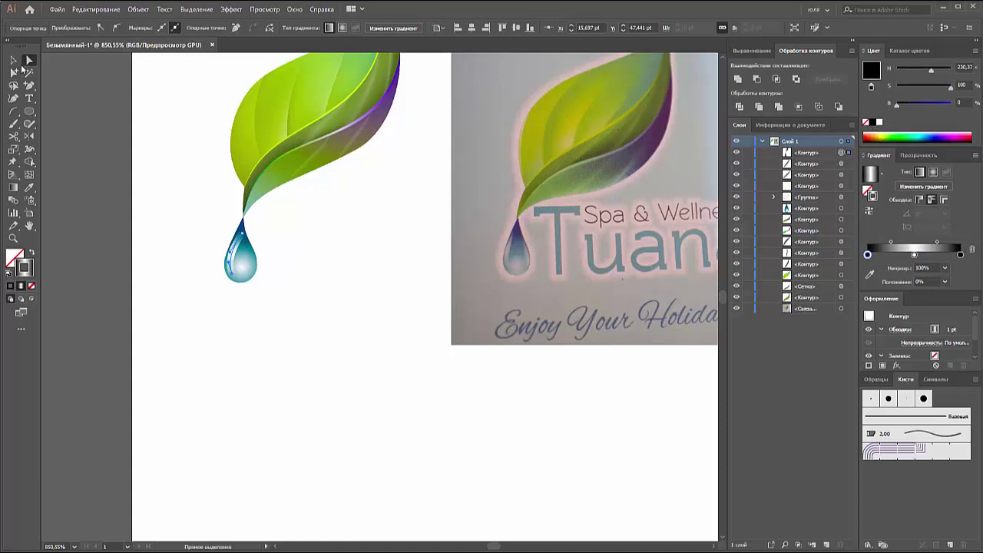
Step: Give the arc an elliptical width profile and a 0.5 pt stroke weight
left_click(14, 61)
left_click(238, 255)
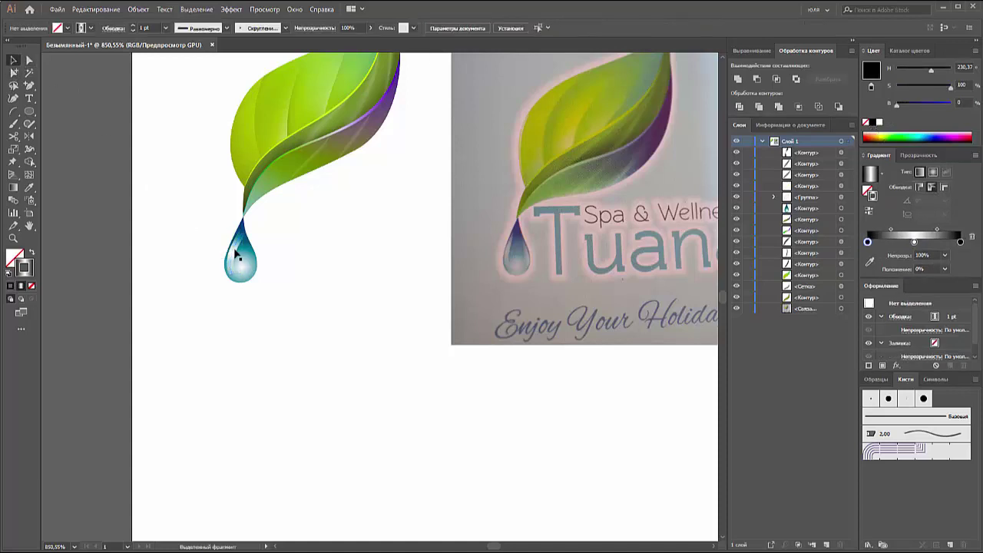
left_click(226, 30)
left_click(204, 53)
left_click(165, 27)
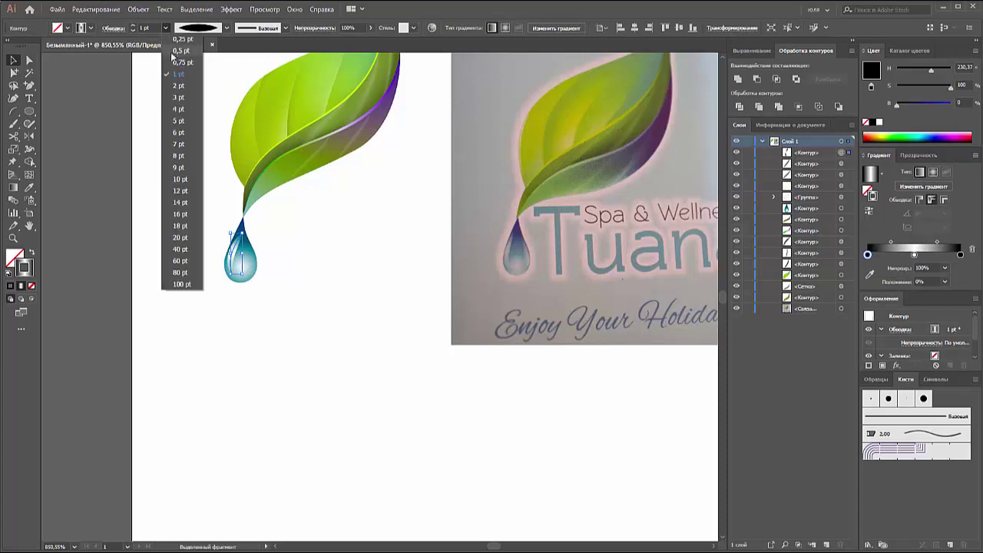
left_click(179, 62)
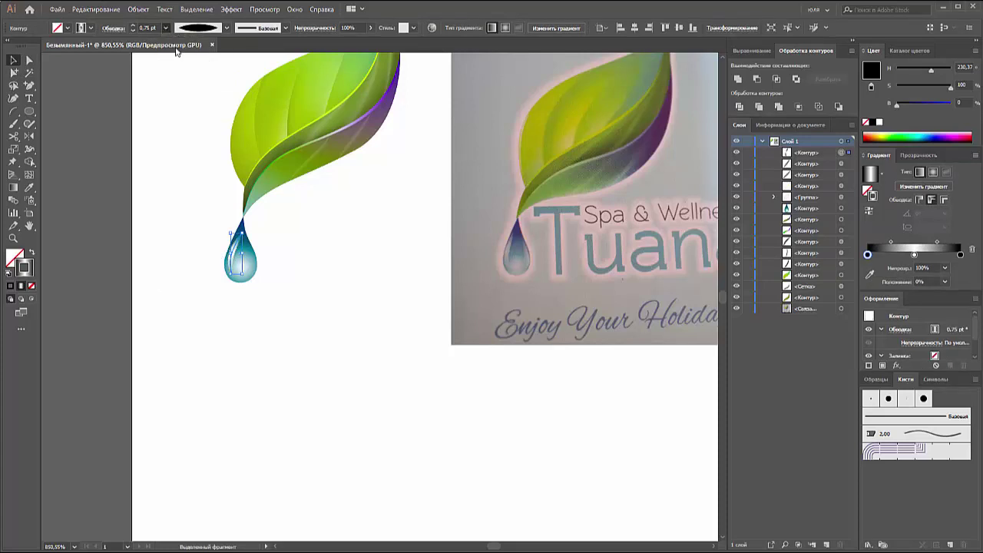
left_click(176, 84)
Step: Move the arc gradient's middle stop to 40.5% and preview the highlight
left_click(238, 248)
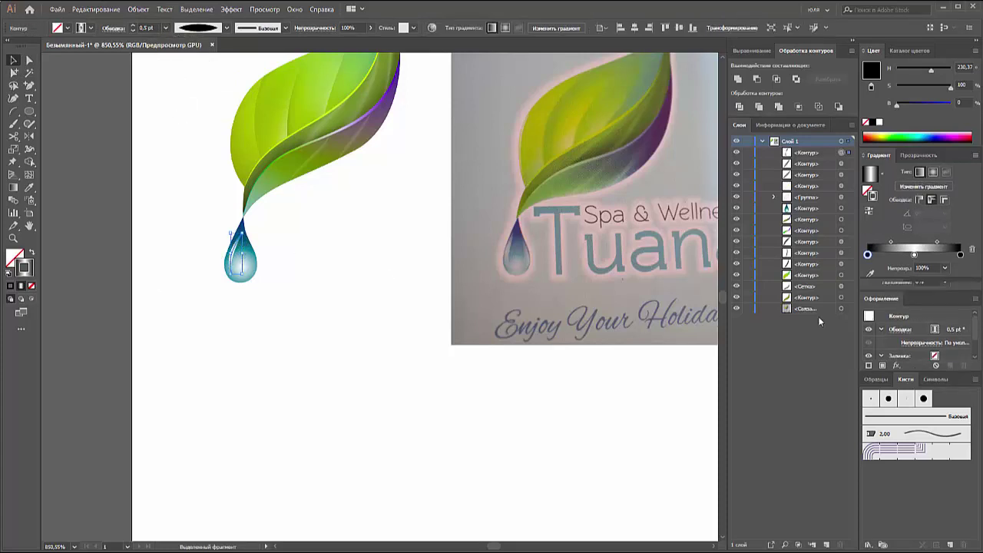
left_click(900, 254)
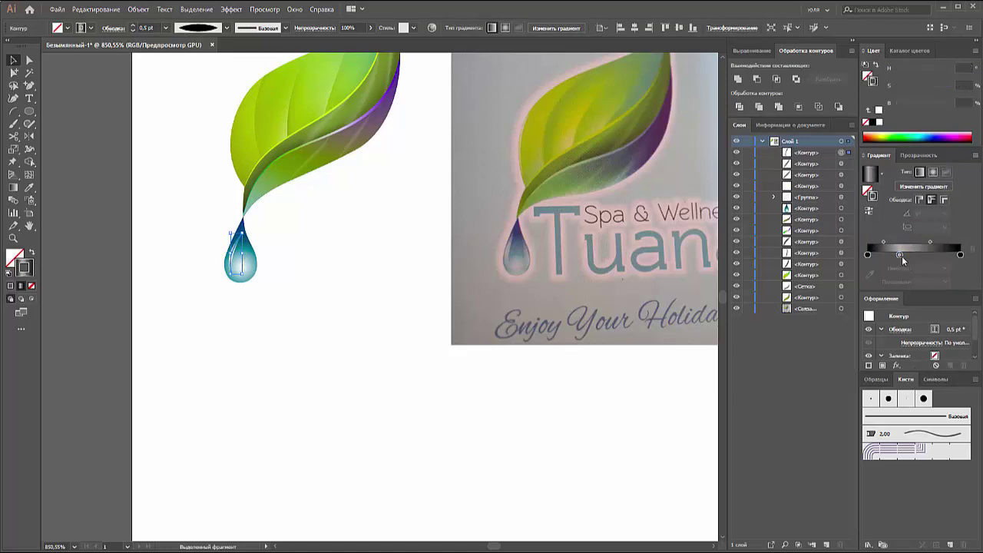
left_click_drag(900, 254, 904, 255)
left_click(408, 320)
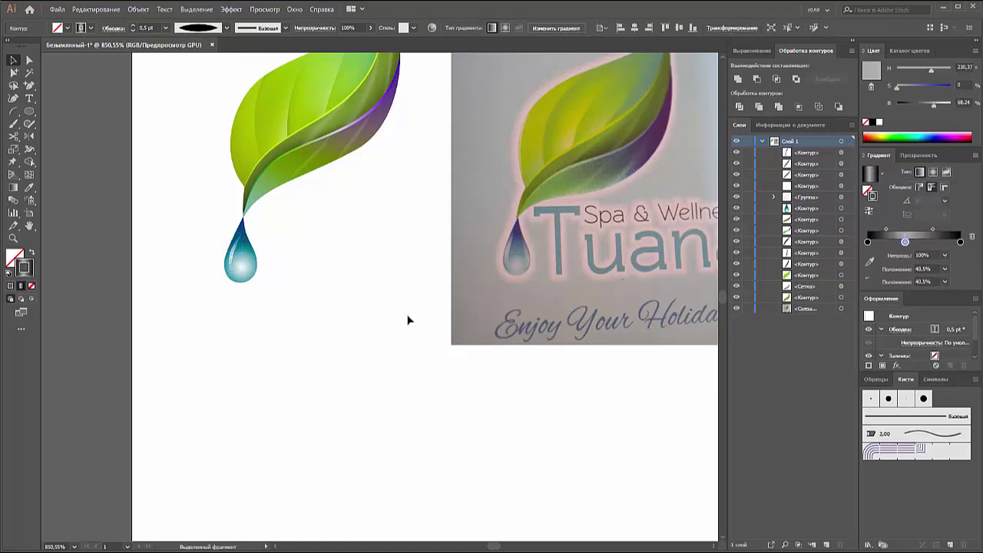
left_click(29, 111)
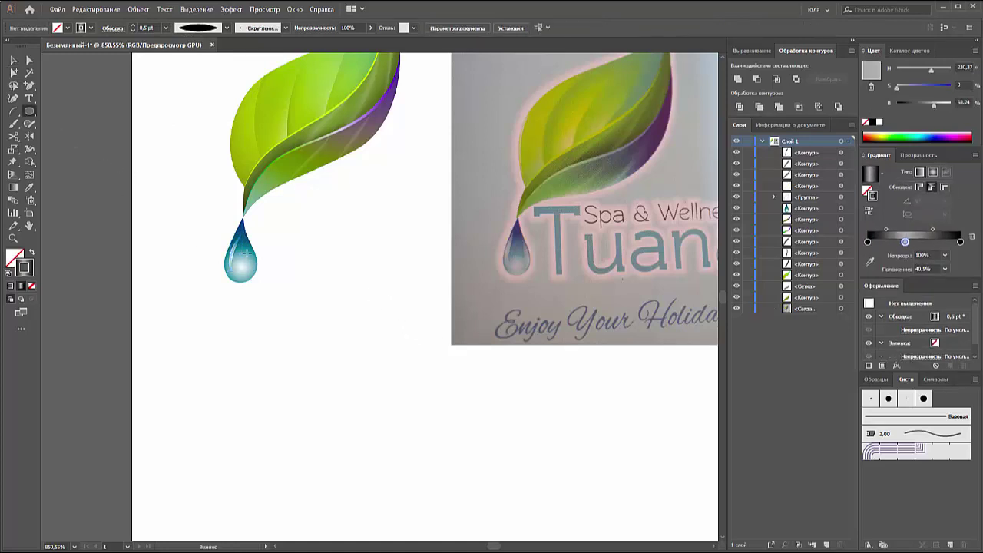
Step: Draw a small ellipse inside the water drop
left_click_drag(235, 254, 251, 278)
left_click_drag(255, 277, 257, 278)
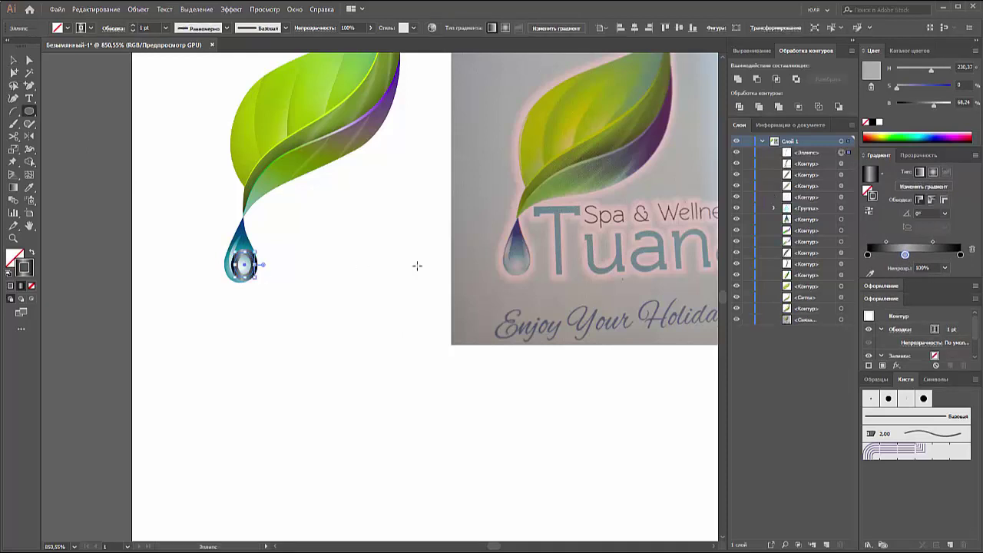
left_click(869, 191)
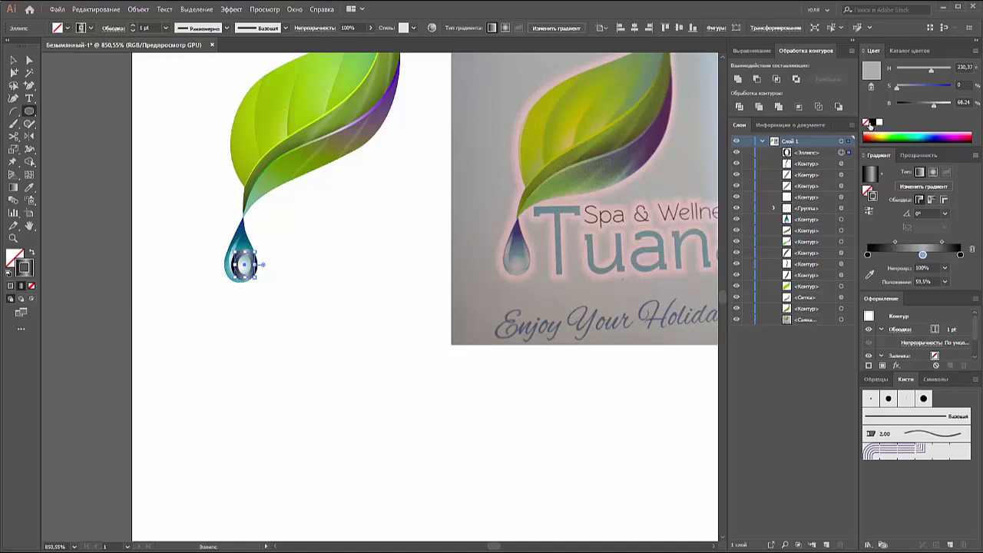
Step: Fill the ellipse with the Black-White gradient preset, adding a black stop at 82.4%
left_click(868, 173)
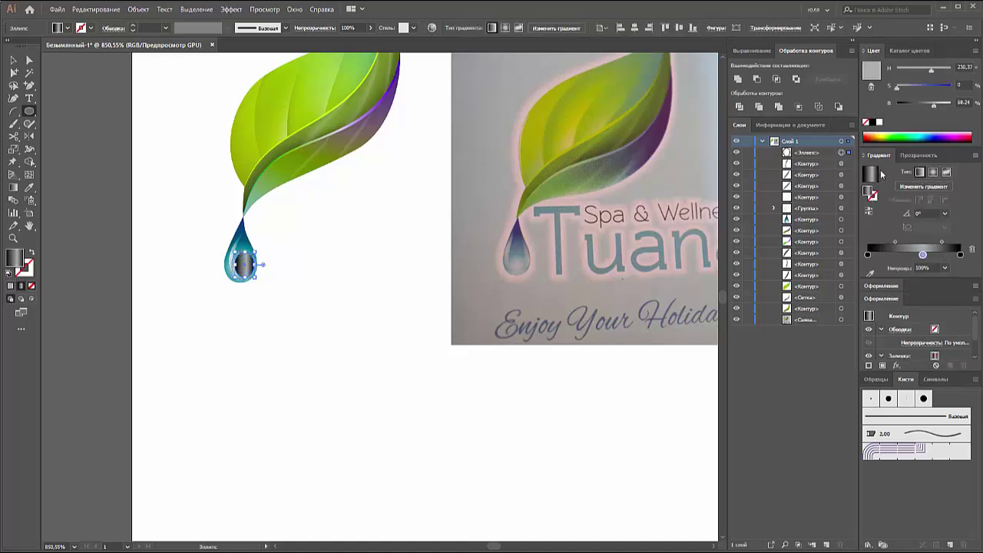
left_click(877, 173)
left_click(866, 194)
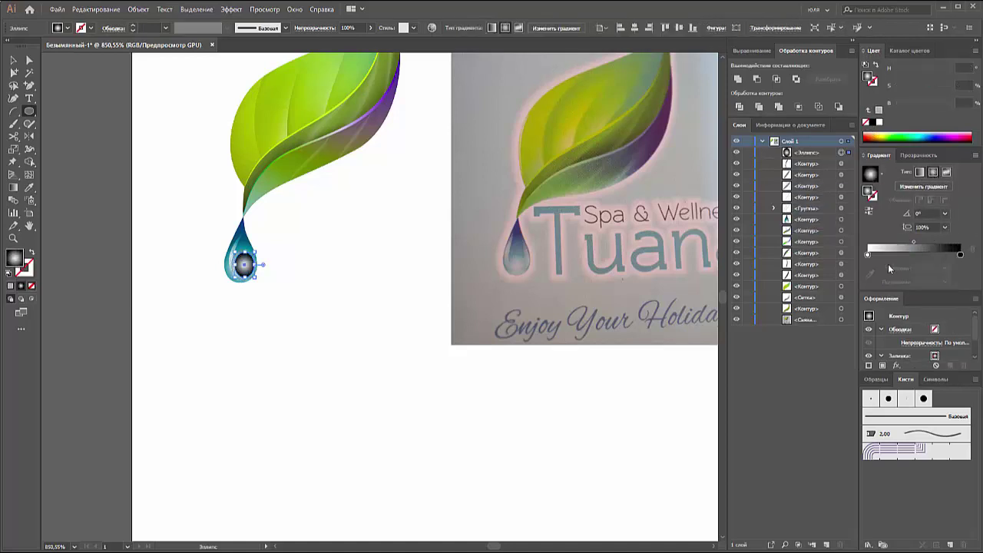
mouse_move(960, 256)
left_mouse_down()
mouse_move(944, 256)
mouse_move(949, 264)
left_mouse_up()
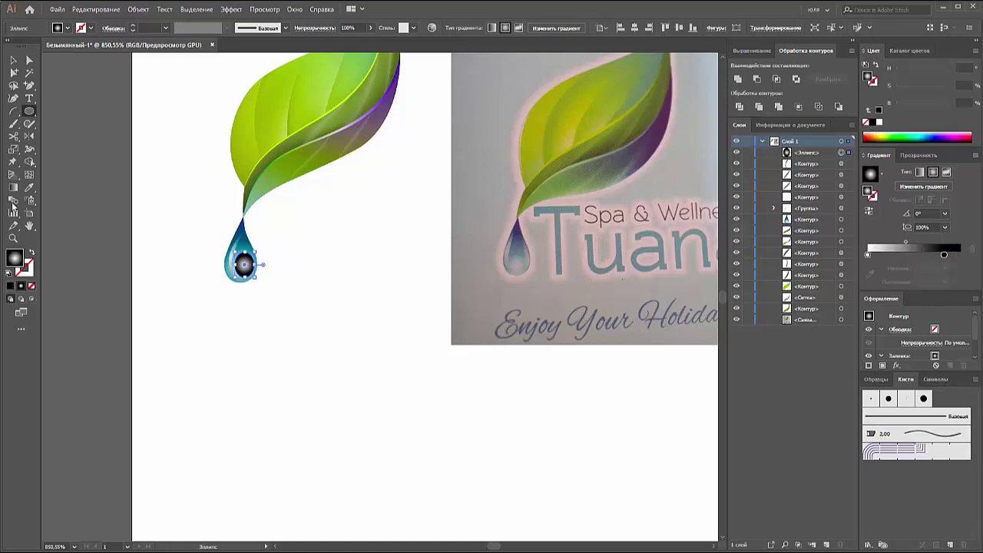
left_click(13, 238)
left_click_drag(253, 265, 374, 310)
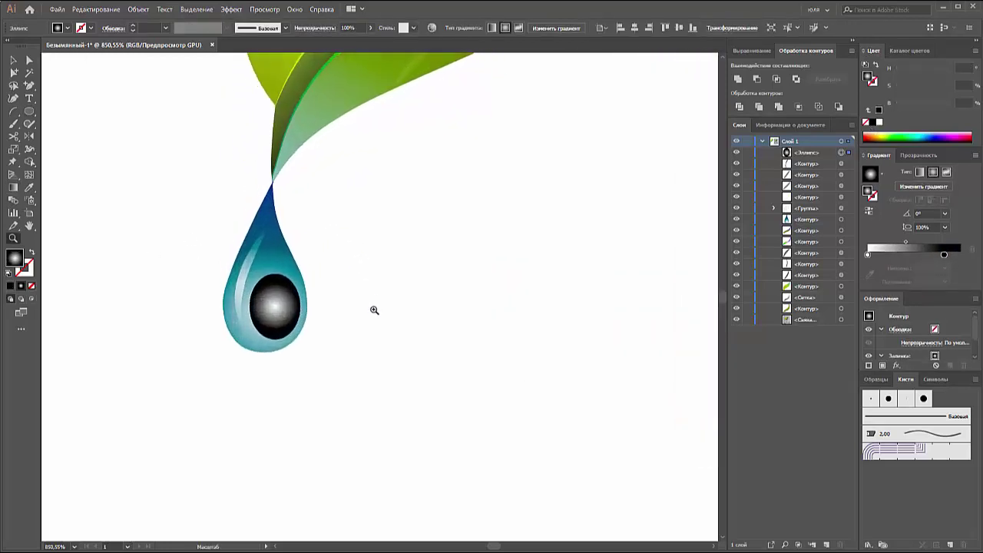
Step: Shift the circle's radial gradient centre toward the lower right and set its blend mode to Screen
key("g")
mouse_move(307, 328)
left_mouse_down()
mouse_move(245, 284)
mouse_move(254, 293)
left_mouse_up()
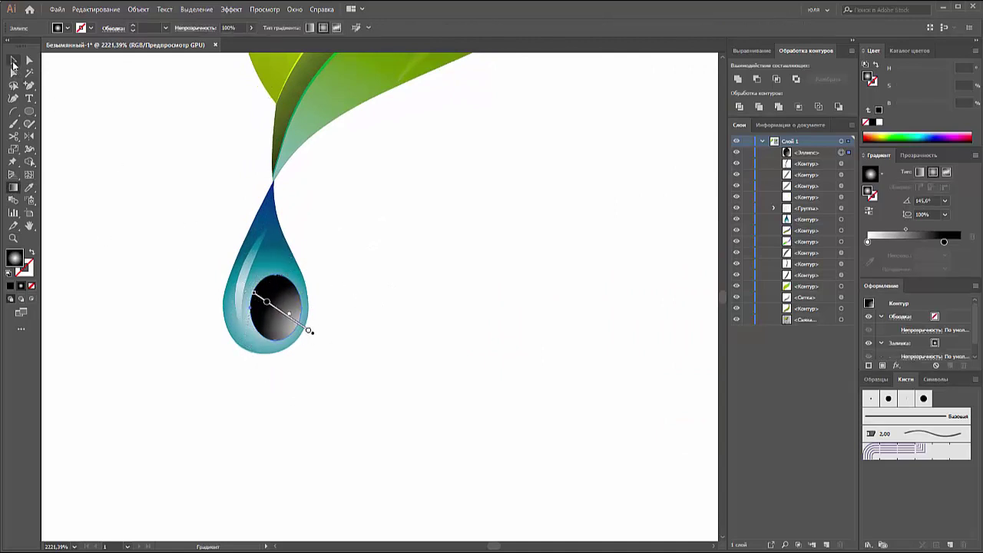
left_click(13, 61)
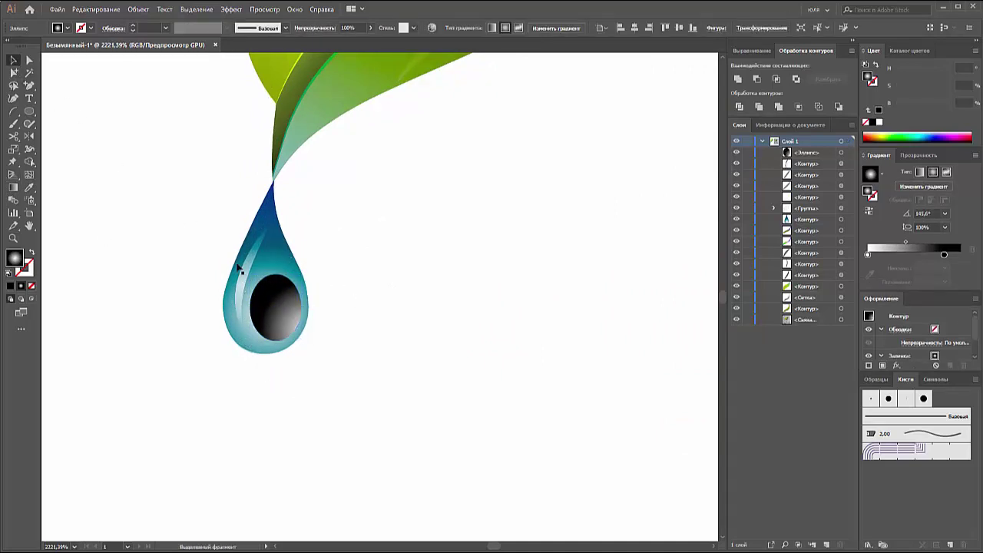
left_click(913, 156)
left_click(860, 172)
left_click(852, 235)
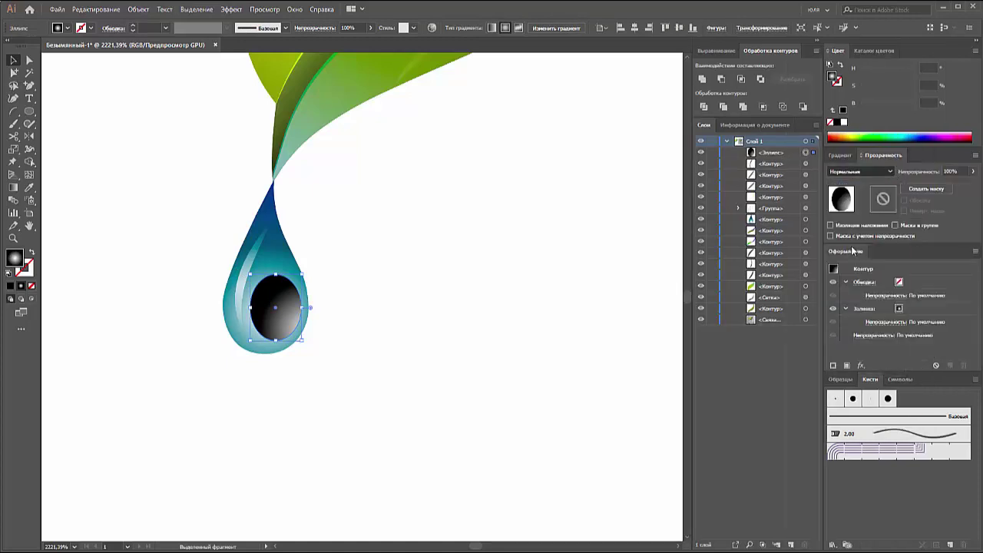
left_click(646, 274)
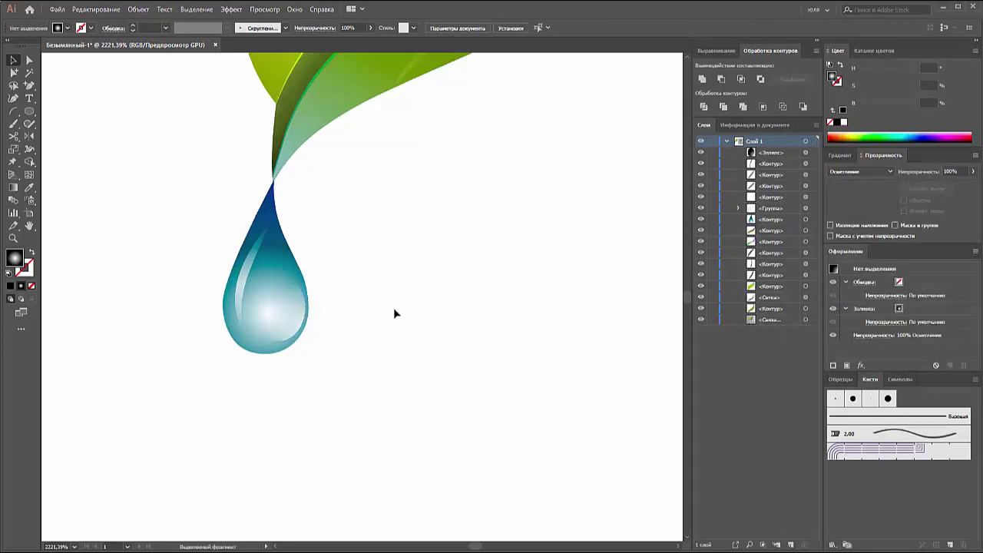
Step: Paint a thin tapered Paintbrush stroke along the drop's right edge
key("ctrl+0")
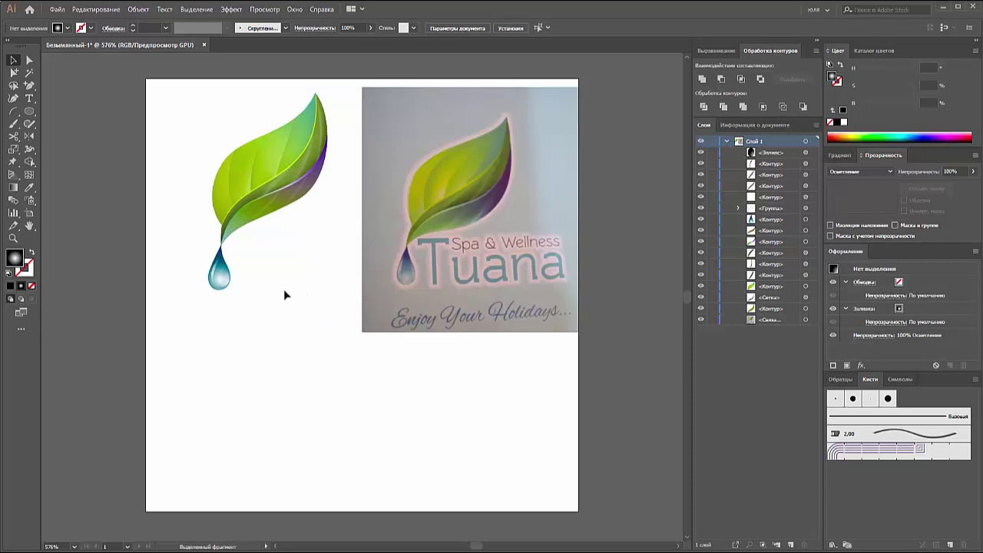
key("z")
left_click_drag(198, 292, 317, 239)
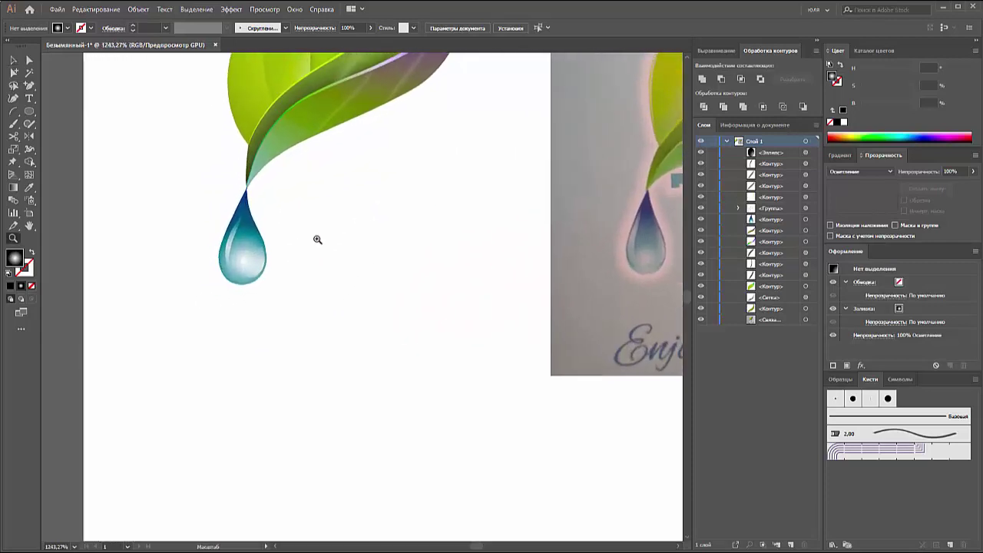
key("v")
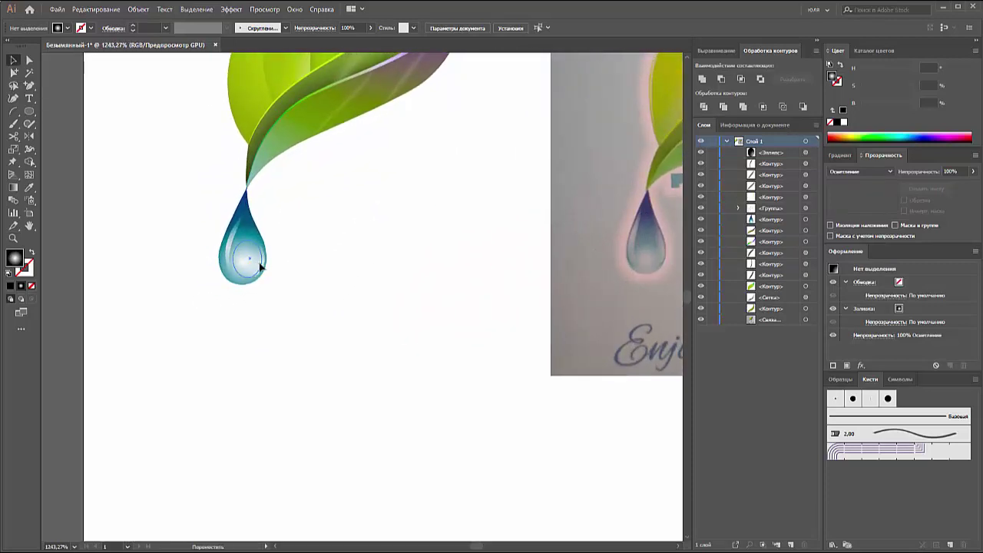
left_click(258, 266)
key("b")
mouse_move(295, 218)
left_mouse_down()
mouse_move(280, 274)
mouse_move(301, 270)
mouse_move(271, 259)
left_mouse_up()
key("v")
Step: Reposition the glint stroke's top anchor point onto the drop's edge
key("a")
left_click(255, 280)
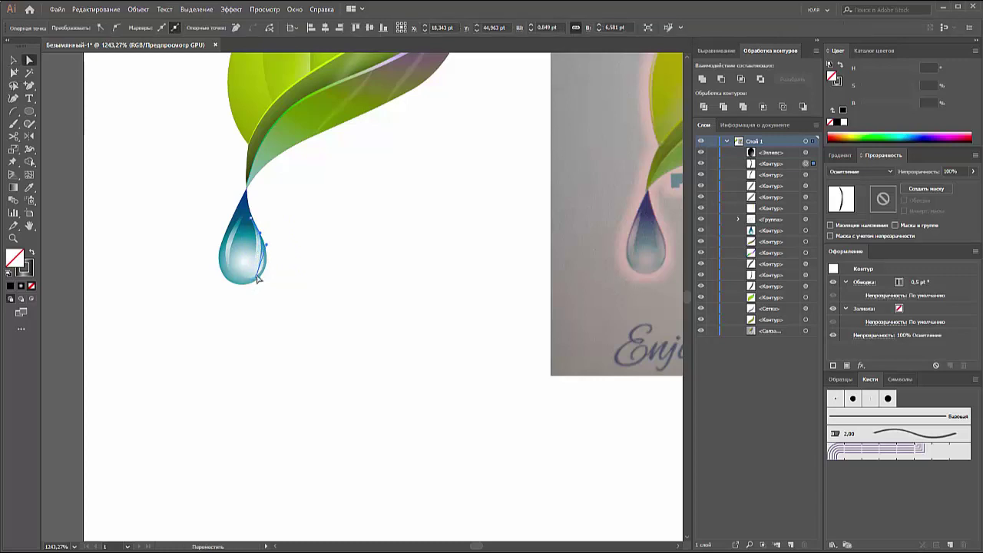
left_click(252, 222)
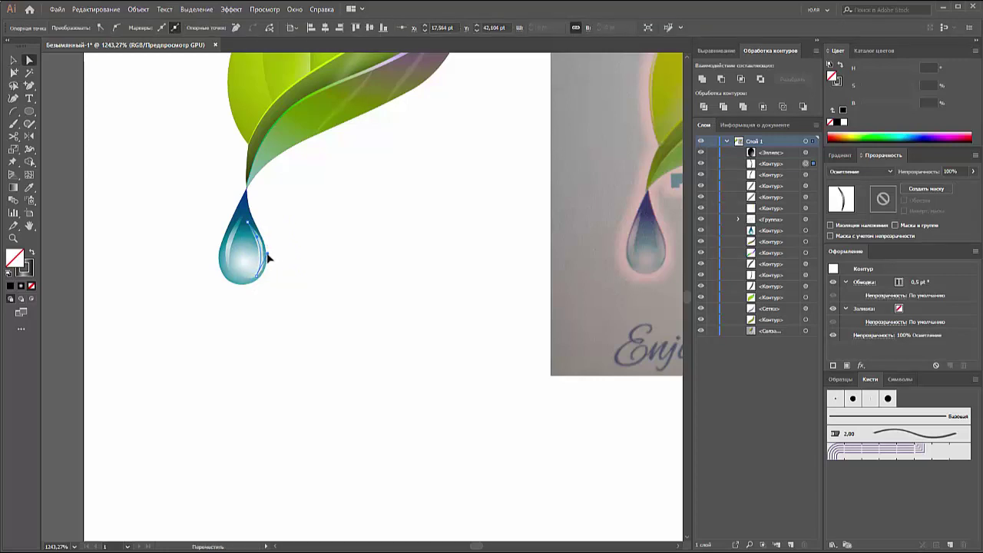
left_click(306, 272)
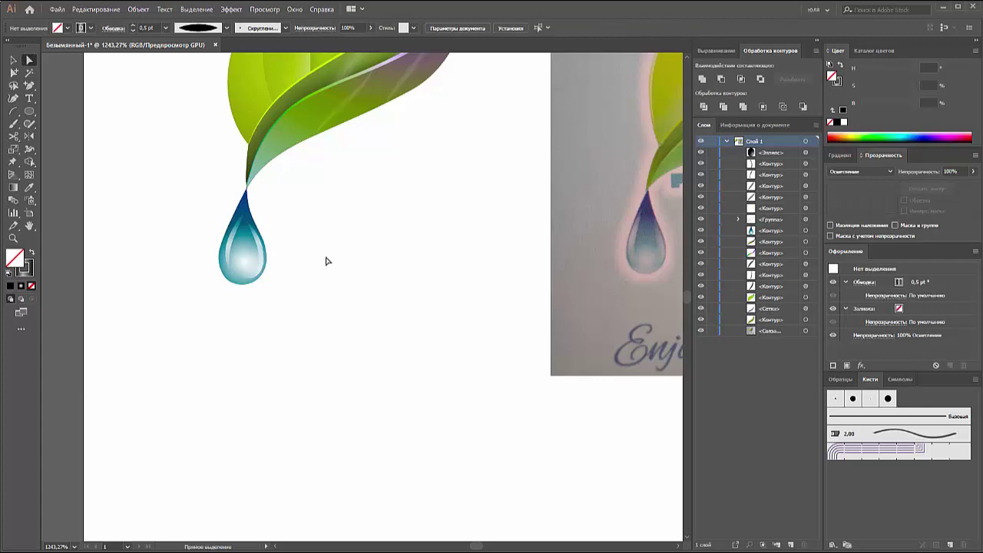
key("ctrl+0")
Step: Select the highlight circle in the drop and inspect its gradient stops
left_click(223, 278)
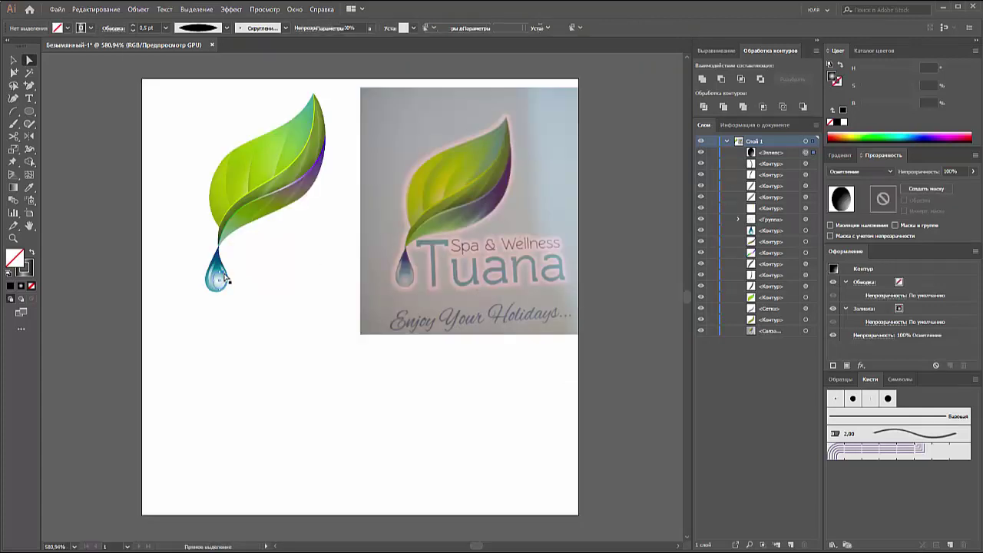
key("v")
left_click(234, 276)
left_click(225, 278)
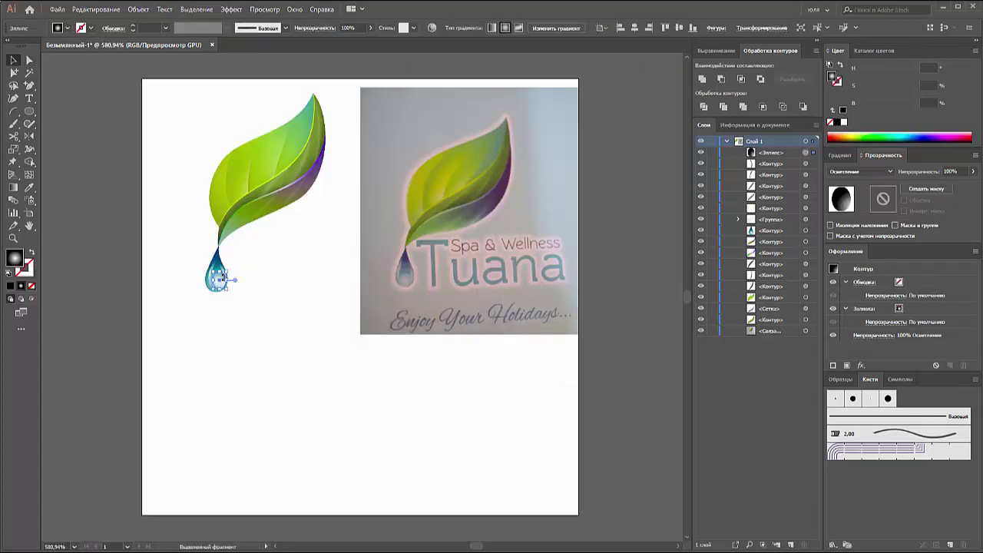
left_click(123, 158)
left_click(226, 280)
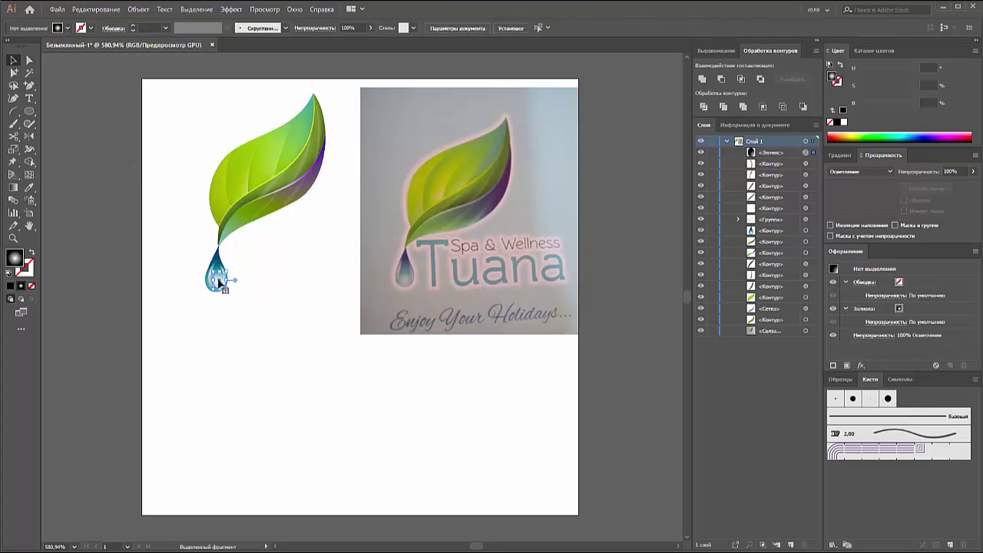
left_click(840, 156)
left_click(901, 255)
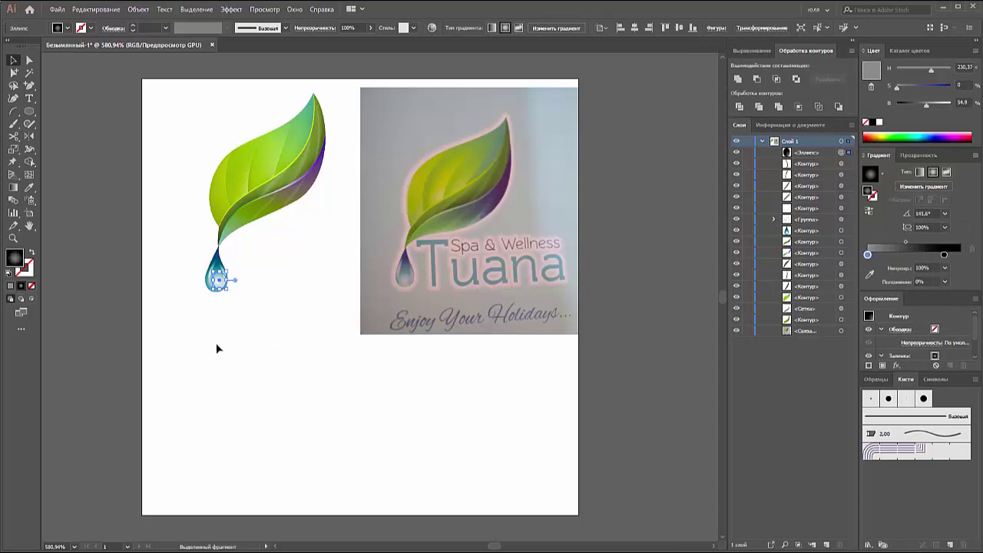
left_click(242, 337)
Step: Apply a gradient to the thin glint stroke on the drop
scroll(251, 346, "up", 1)
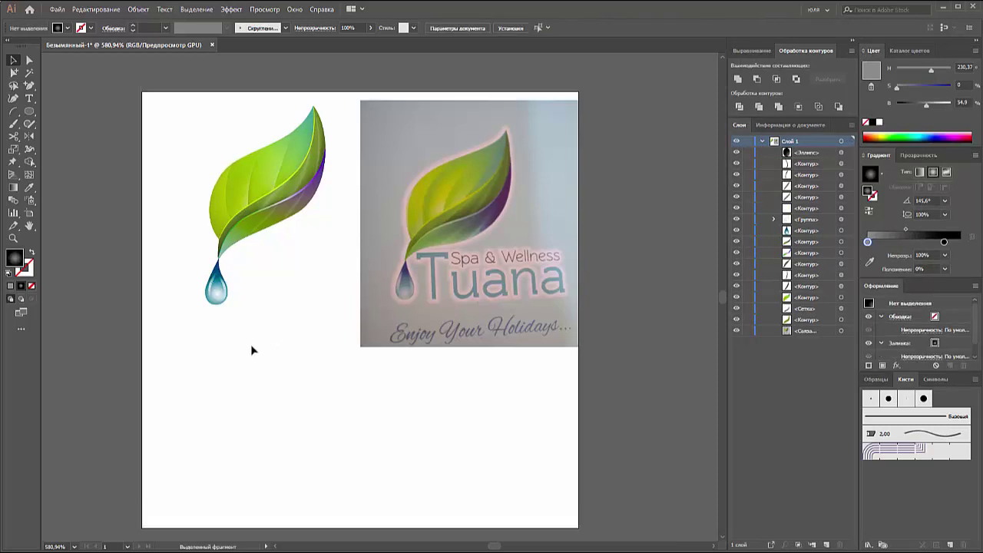
left_click(228, 290)
left_click(875, 201)
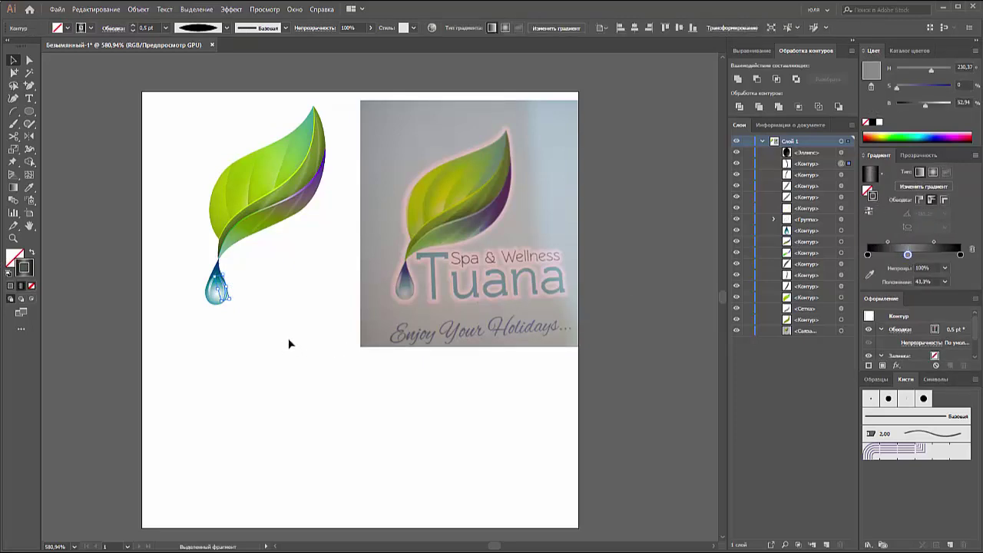
left_click(269, 324)
left_click(212, 286)
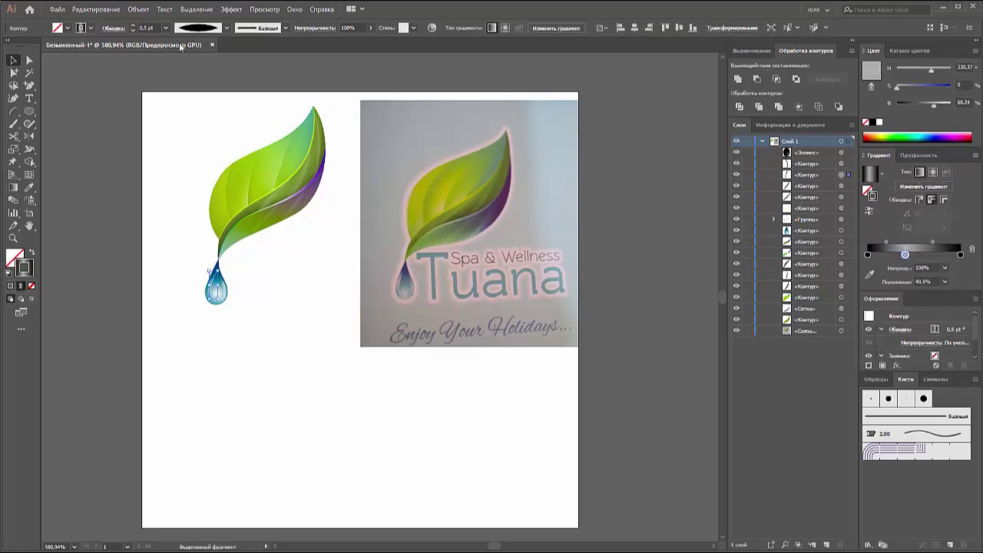
Step: Keep the glint stroke at 0.5 pt and move its middle gradient stop to 46.09%
left_click(166, 27)
left_click(176, 52)
left_click_drag(905, 254, 910, 255)
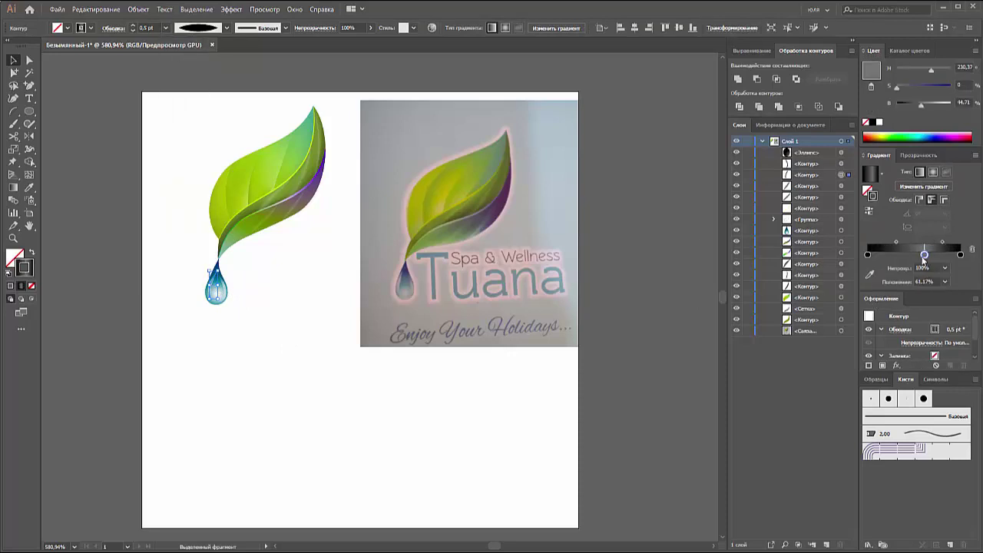
left_click(292, 327)
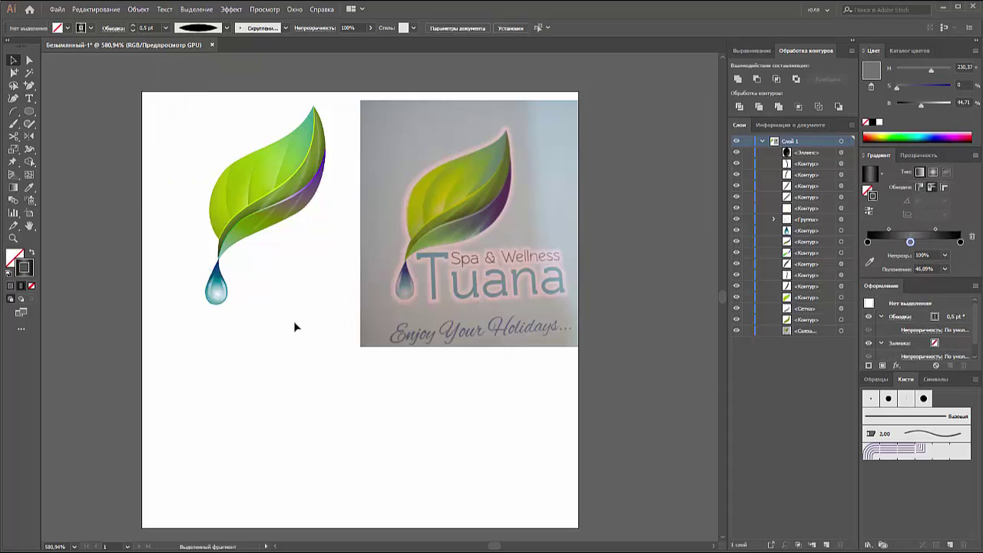
key("a")
left_click(218, 287)
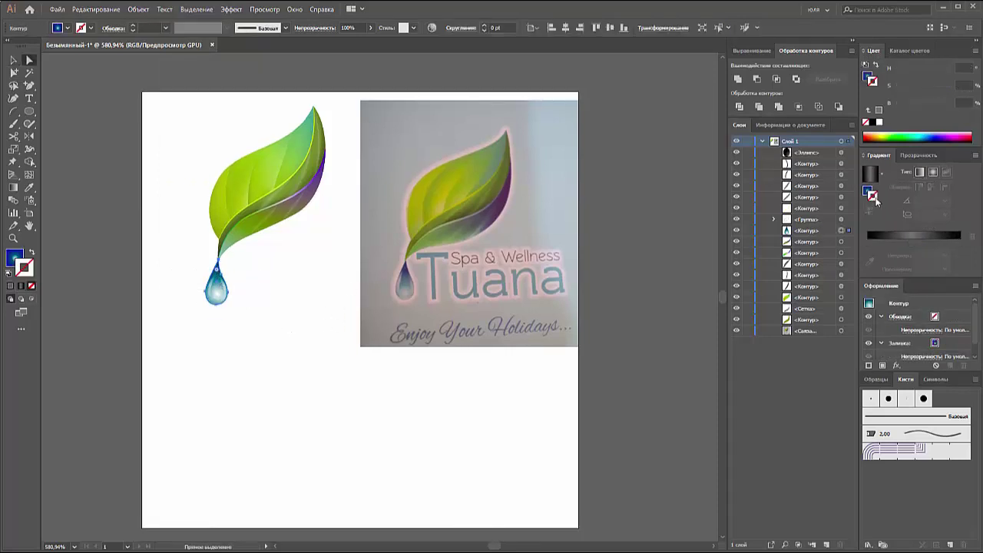
Step: Try nudging the drop gradient's middle blue stop left, then undo it
left_click(868, 192)
left_click(870, 254)
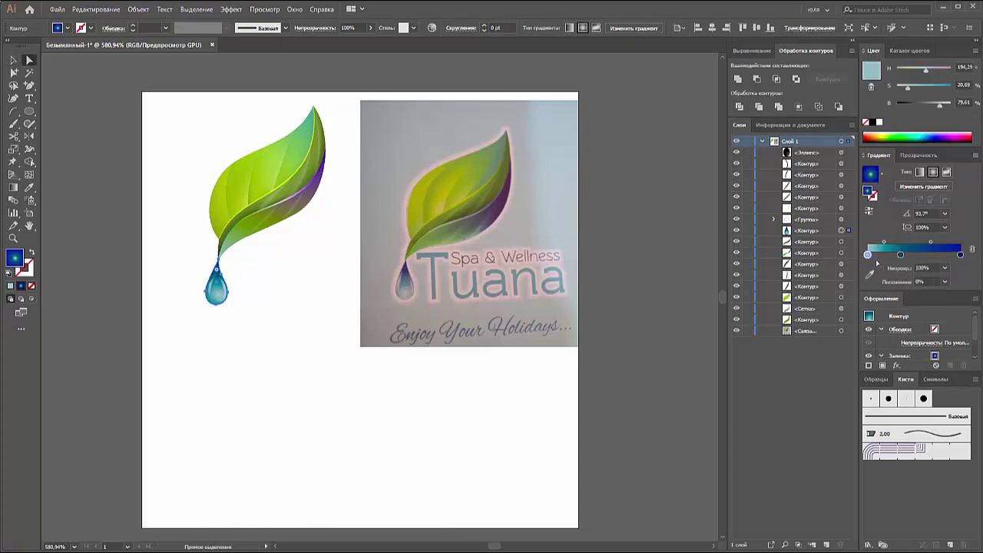
left_click_drag(901, 257, 895, 256)
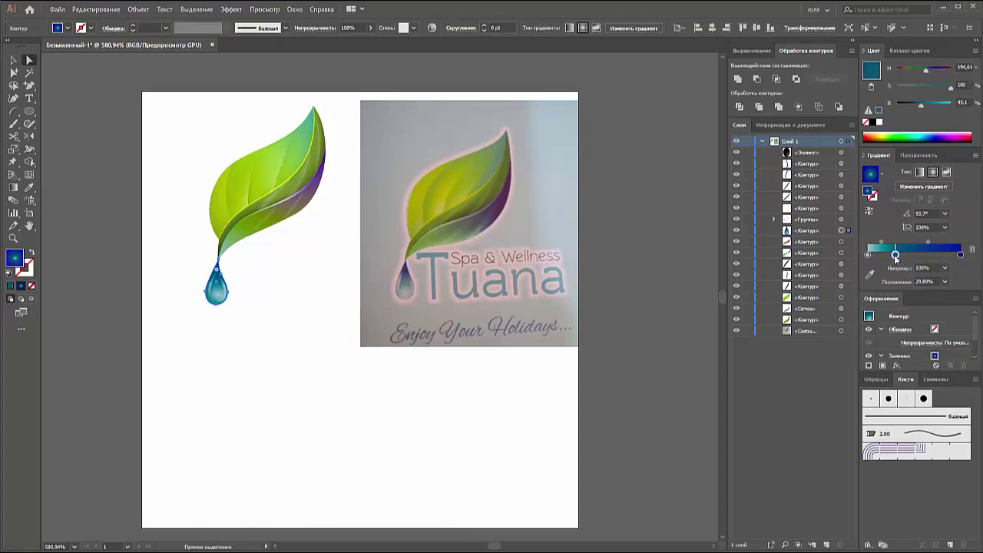
left_click(241, 367)
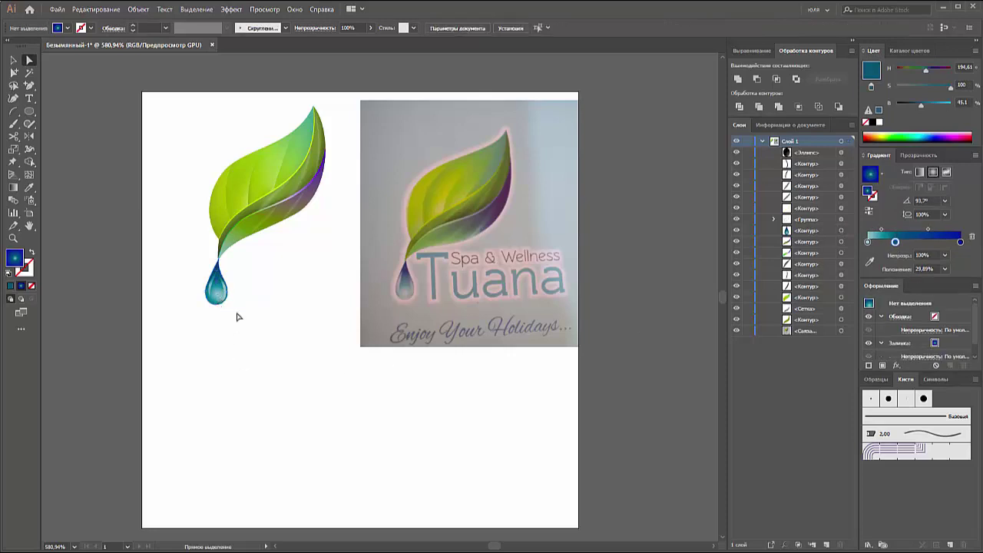
key("ctrl+z")
key("ctrl+z")
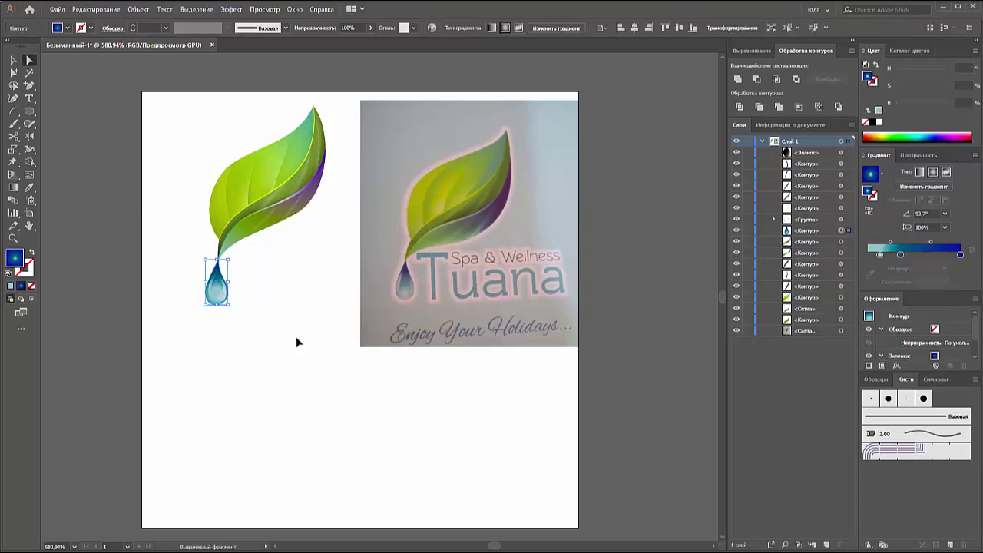
left_click(296, 336)
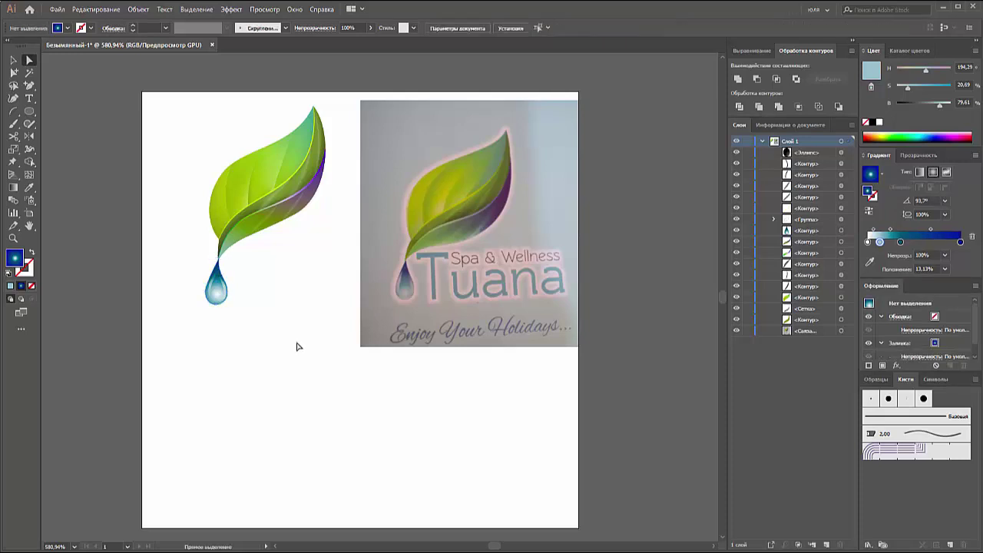
Step: Lower the saturation of the drop gradient's dark blue end to about H 231°, S 65%, B 64%
left_click(224, 269)
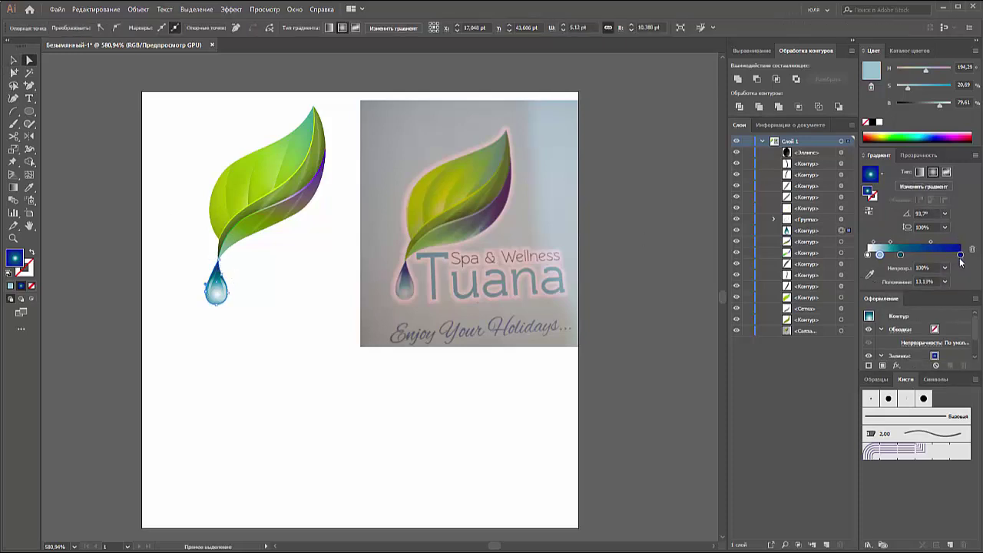
left_click(959, 256)
left_click_drag(942, 88, 933, 92)
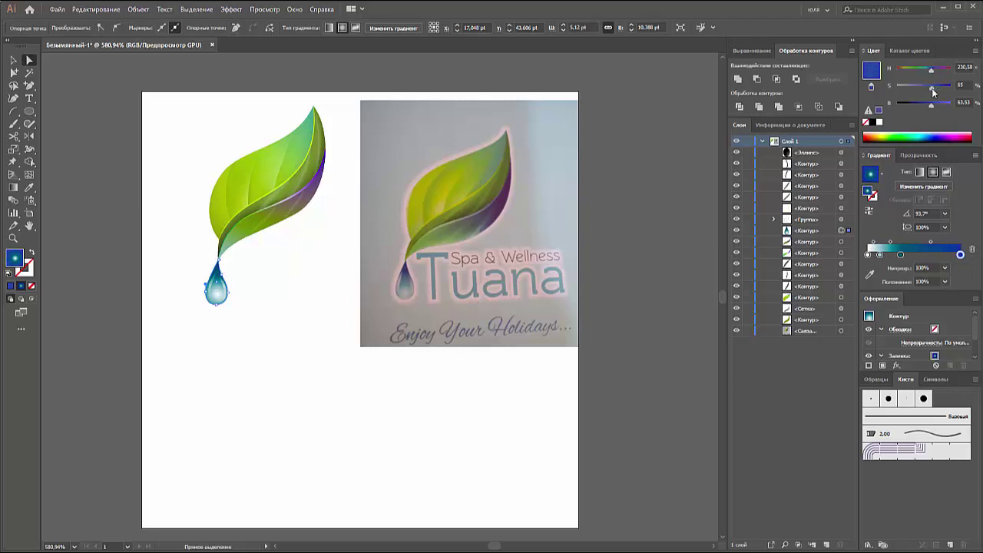
left_click(305, 293)
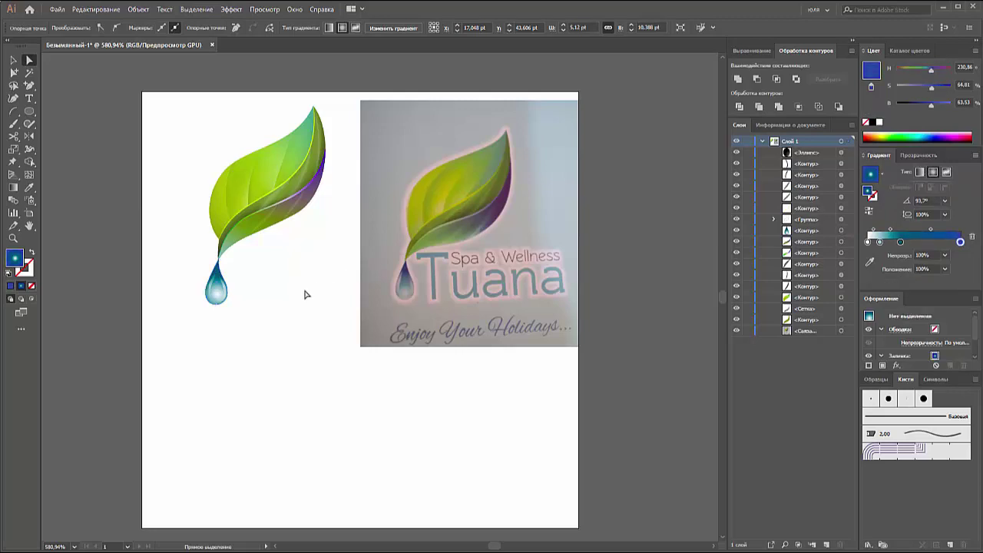
left_click(13, 60)
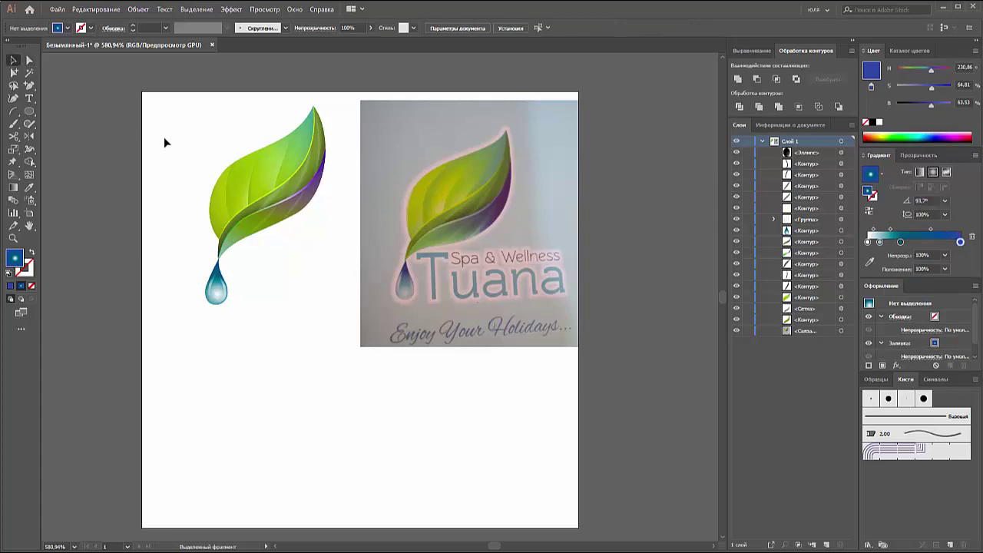
Step: Select the leaf's two main gradient shapes plus the water drop and Alt-drag a copy below
left_click_drag(164, 138, 310, 337)
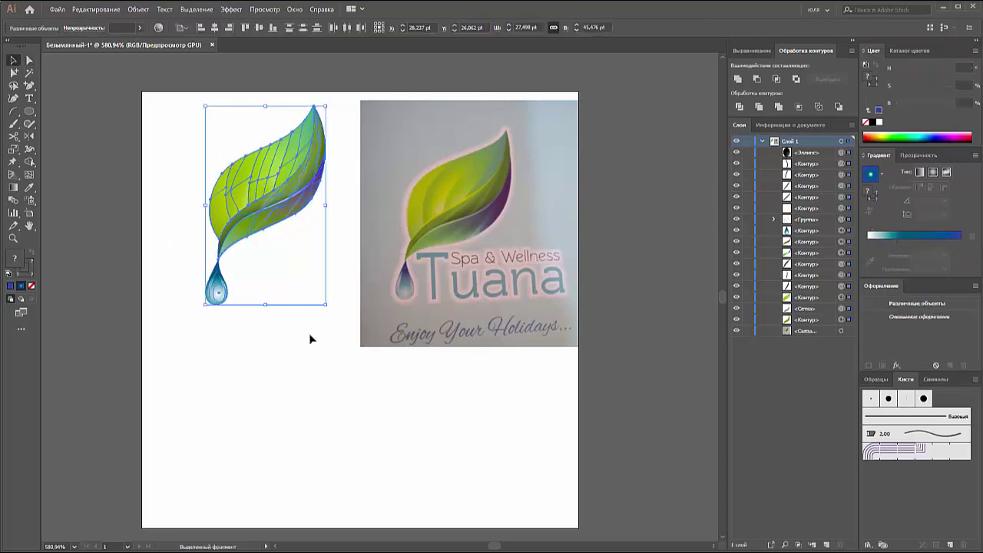
left_click(278, 308)
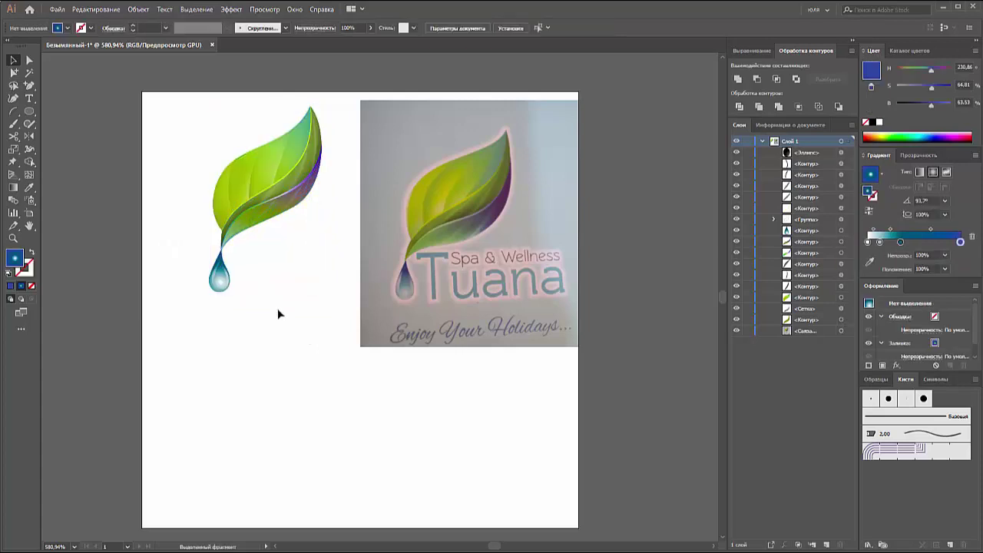
left_click(238, 157)
left_click(248, 166)
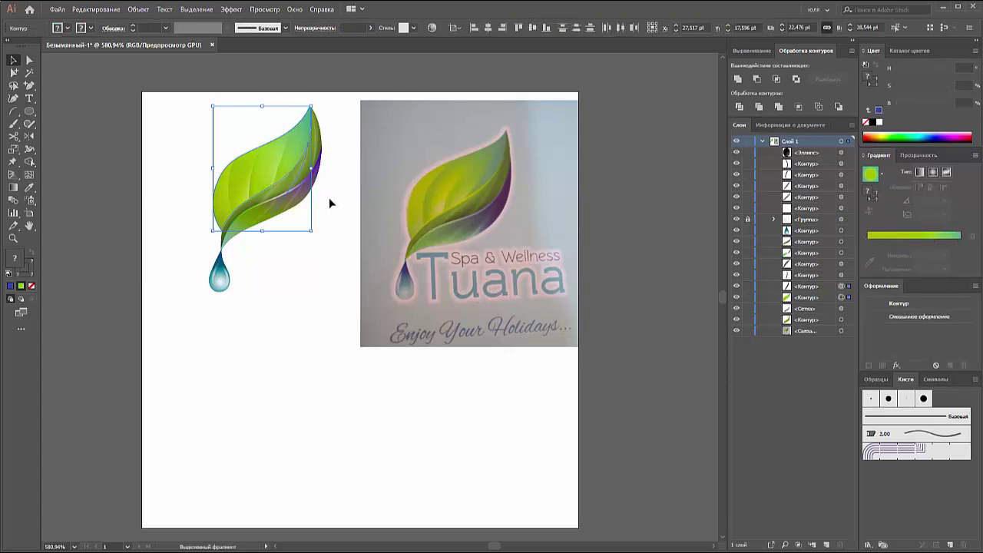
left_click(316, 170)
left_click(303, 159)
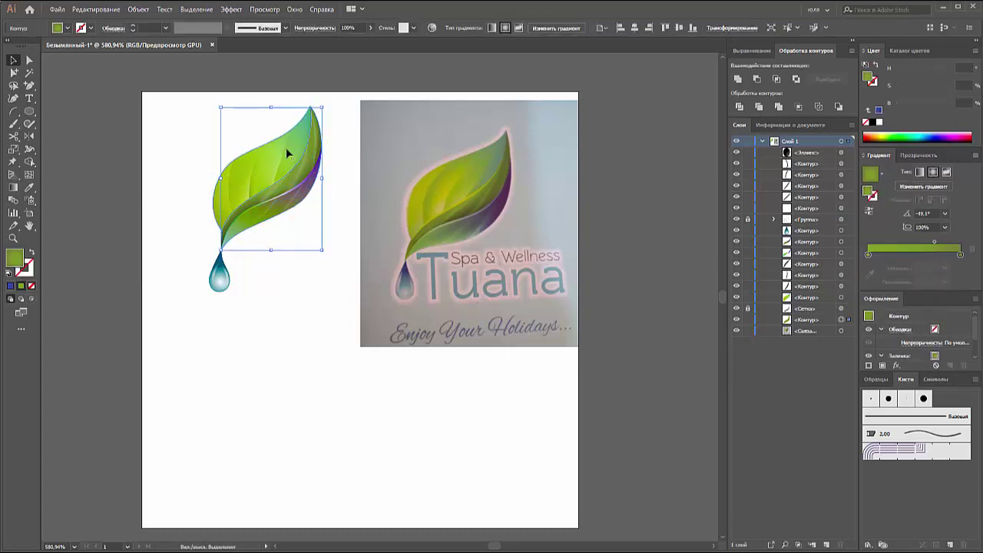
left_click(287, 154, "shift")
left_click(220, 261, "shift")
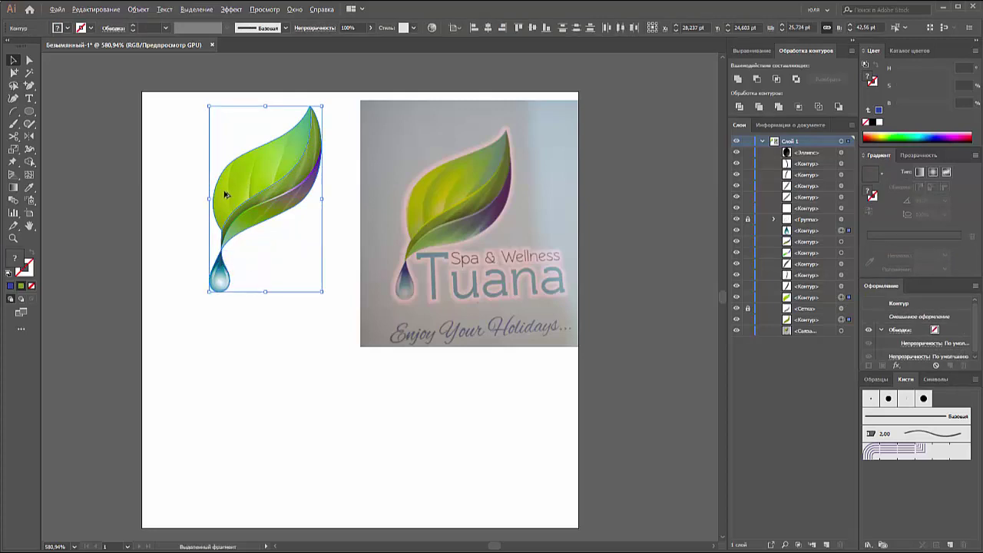
left_click_drag(222, 190, 233, 377, "alt")
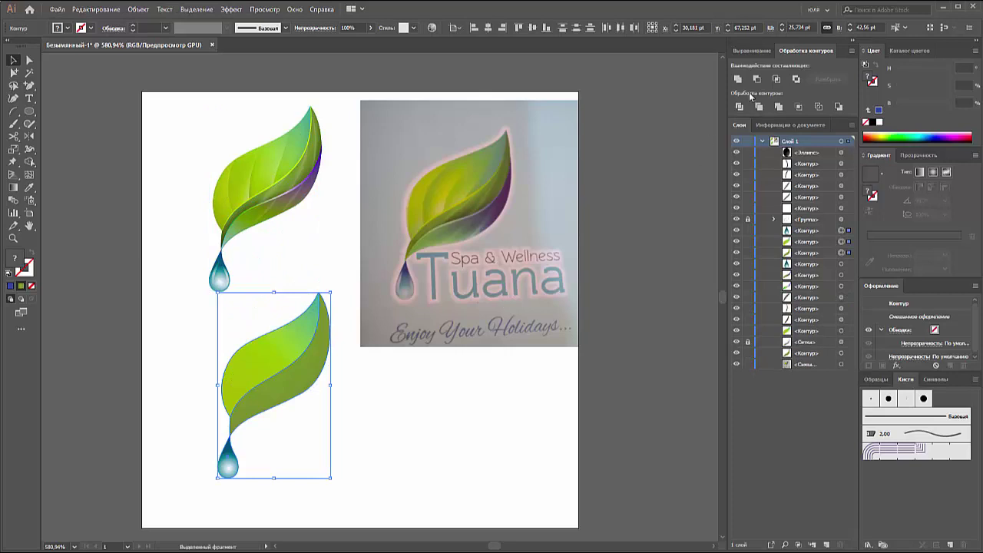
Step: Unite the lower copy into one silhouette and group the original leaf and drop
left_click(738, 79)
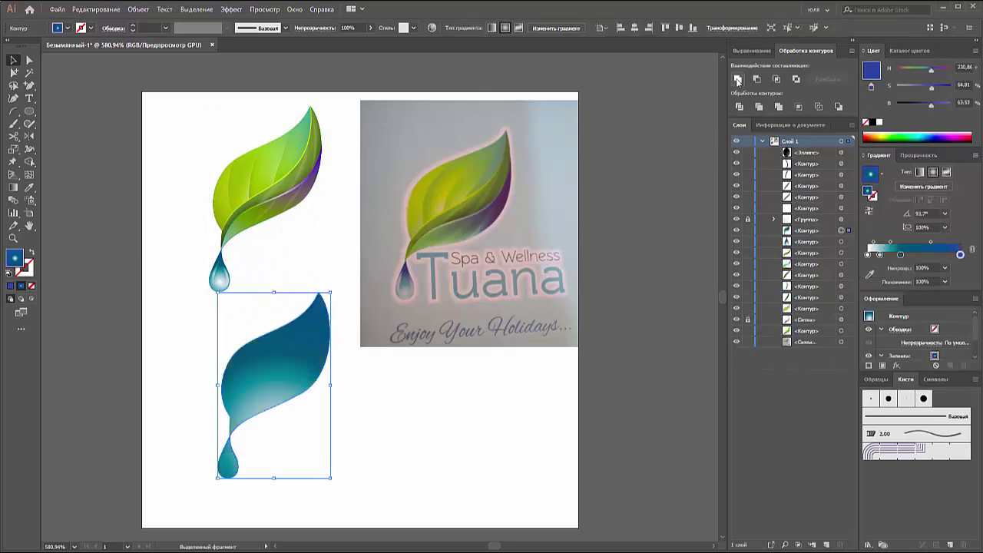
left_click_drag(170, 148, 326, 292)
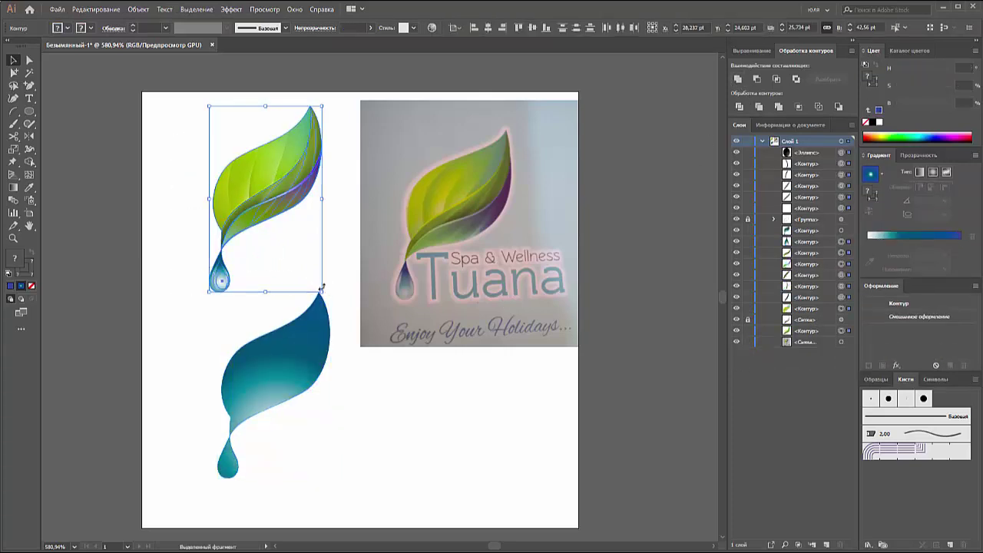
left_click_drag(163, 138, 316, 285)
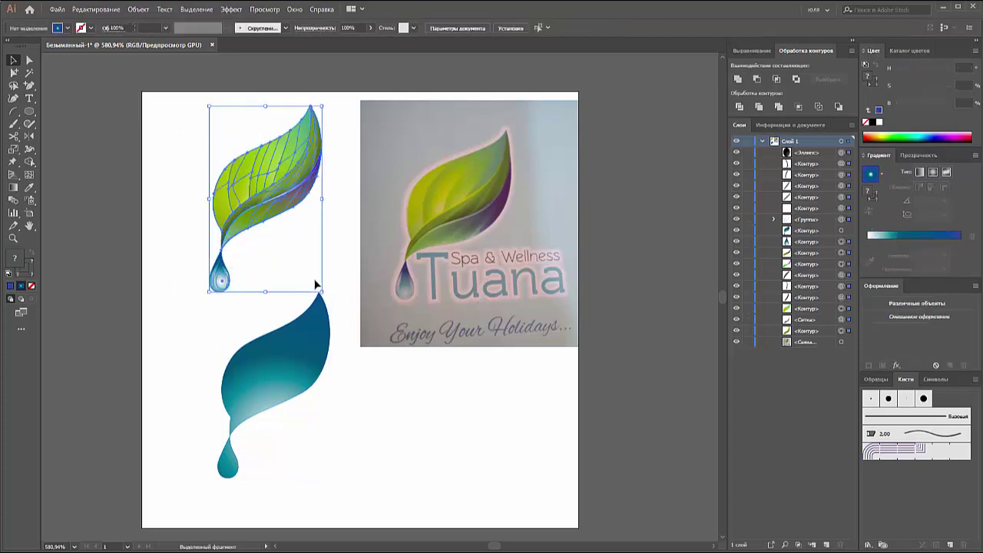
key("ctrl+g")
Step: Alt-drag a copy of the teal silhouette over the original leaf
left_click(270, 224)
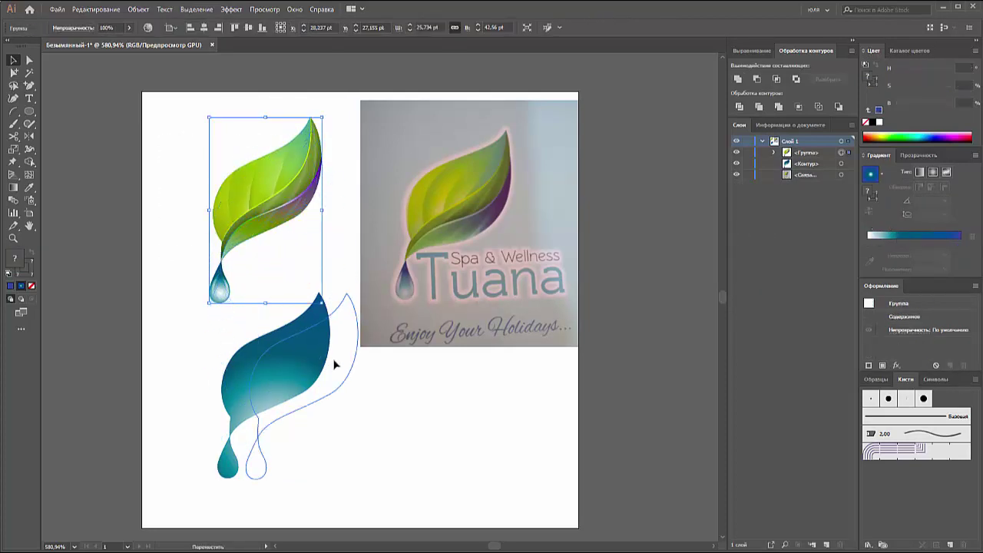
left_click_drag(307, 342, 334, 363)
left_click_drag(334, 363, 301, 172)
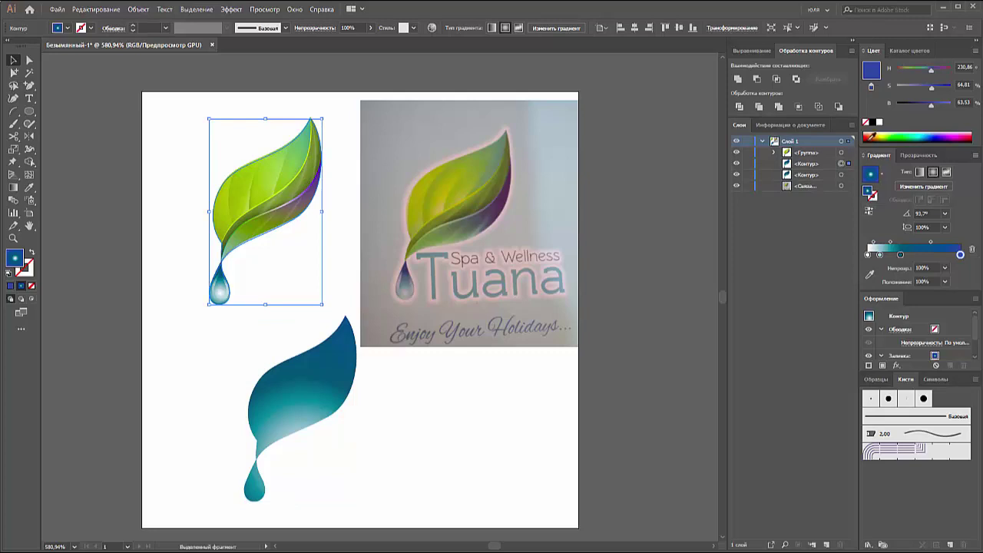
Step: Remove the silhouette's fill and give it a black-to-white gradient stroke applied across the stroke
left_click(865, 121)
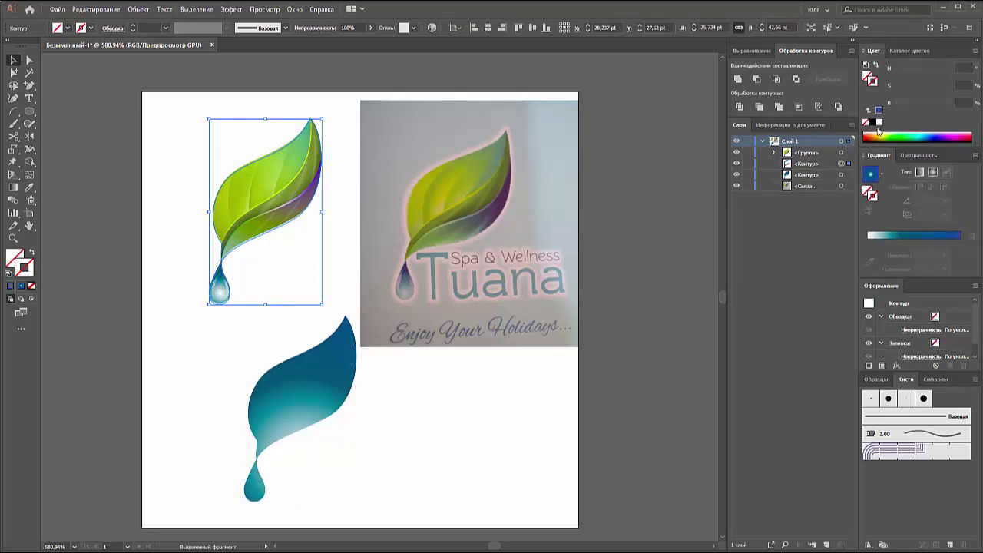
left_click(874, 122)
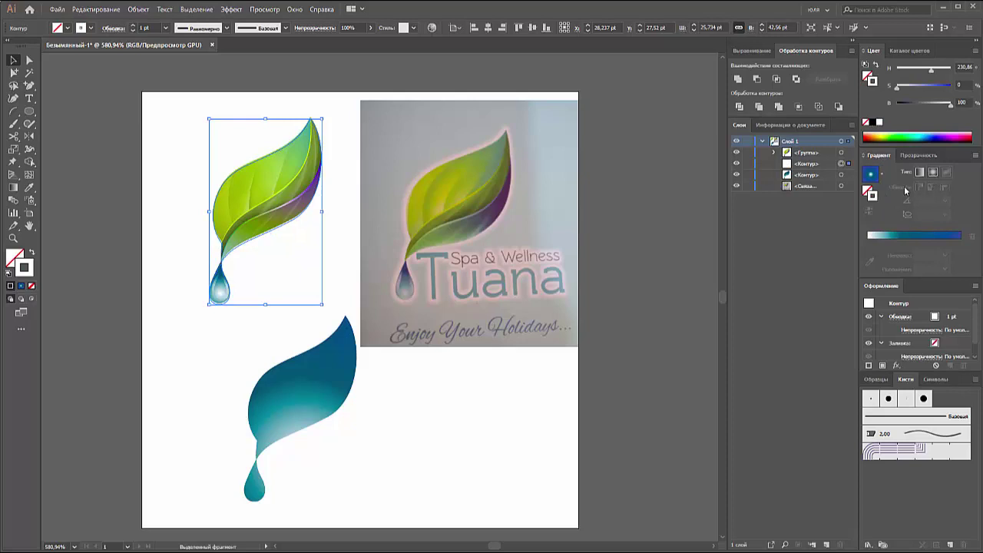
left_click(882, 177)
left_click(799, 188)
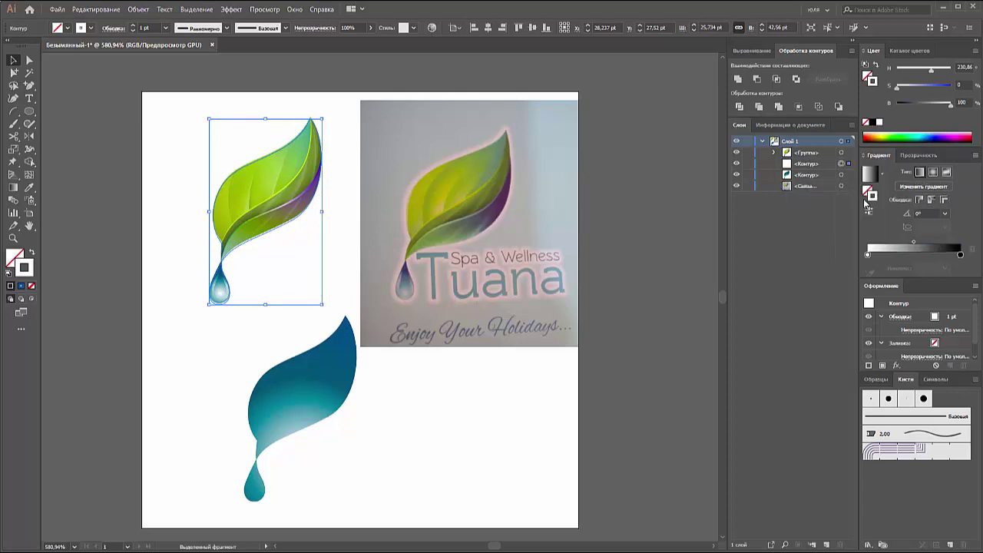
left_click(943, 200)
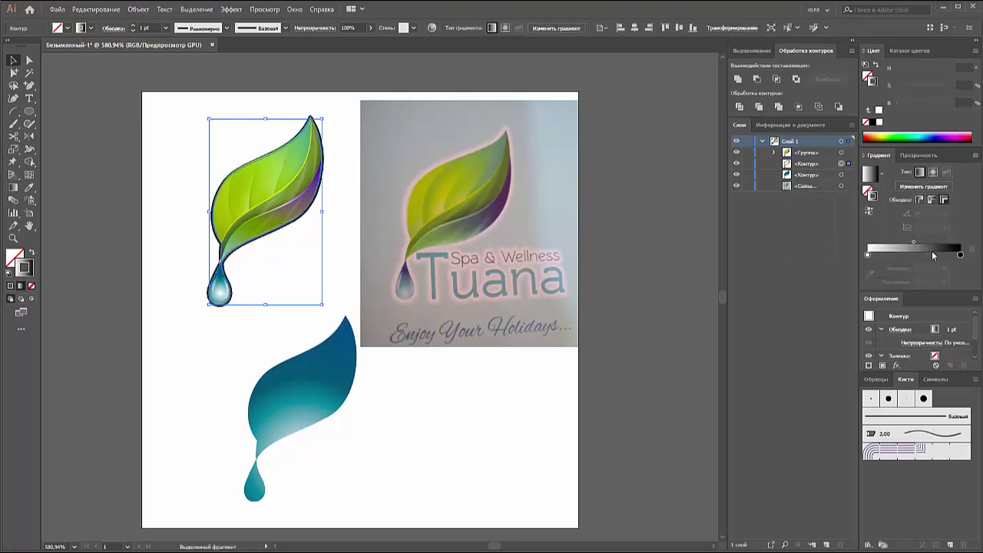
Step: Set the outline to 3 pt and reverse its gradient
left_click(166, 28)
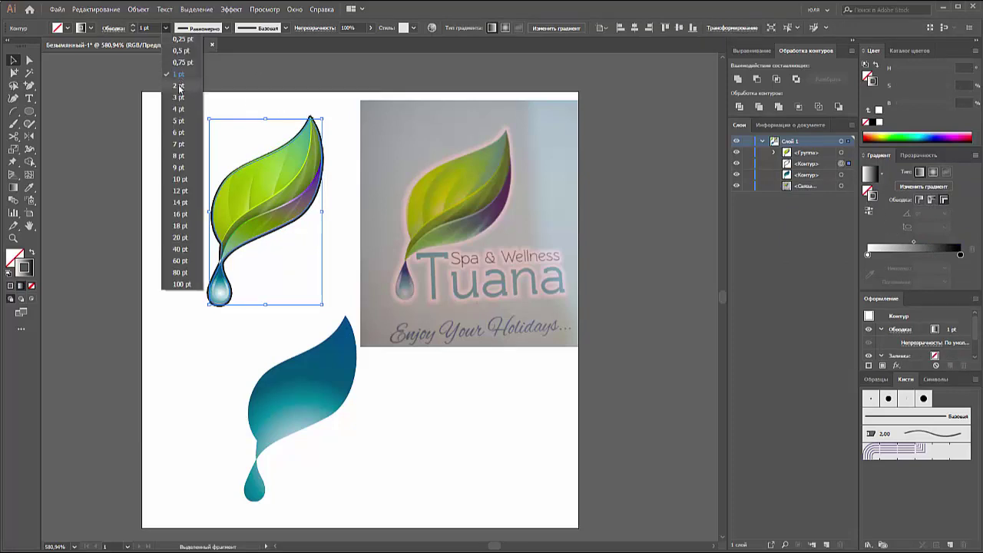
left_click(176, 98)
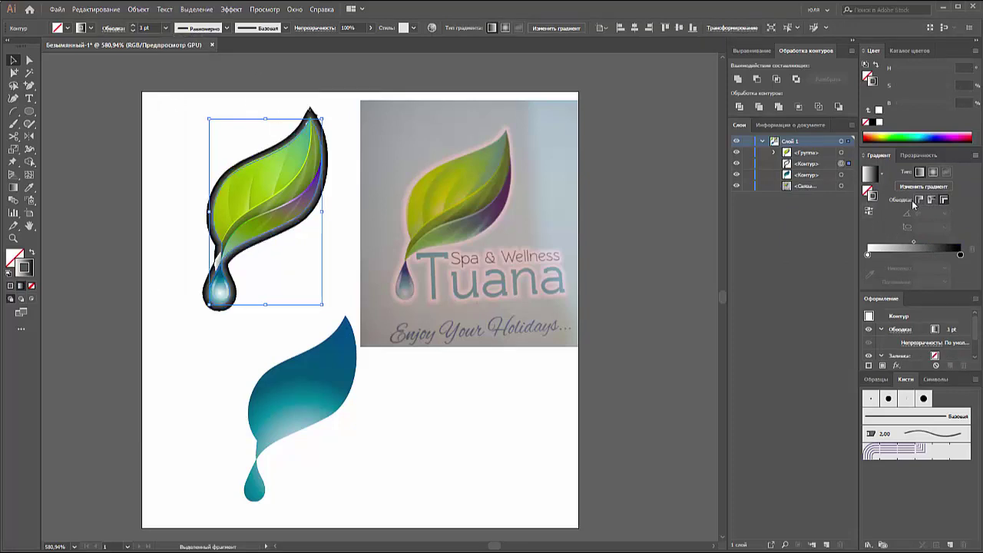
left_click(869, 210)
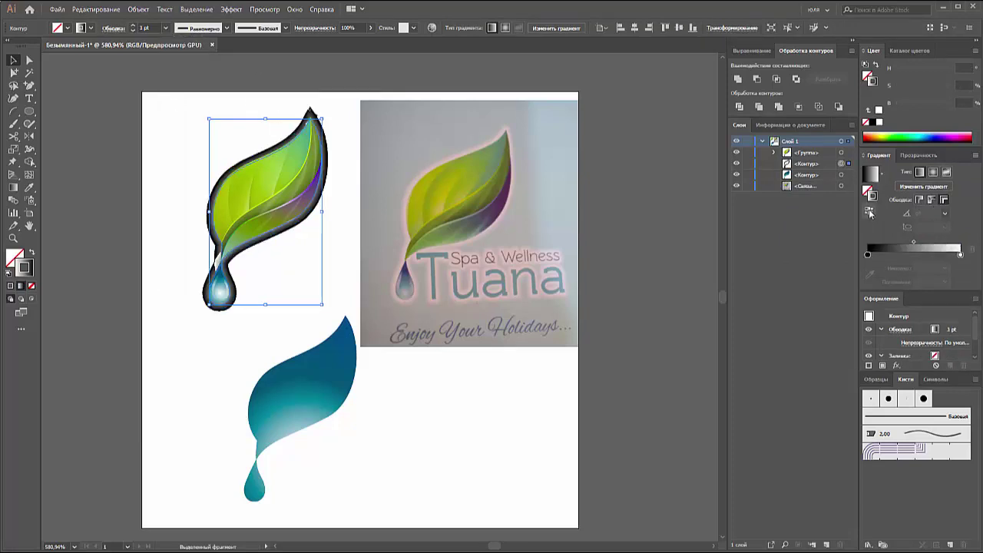
Step: Draw a rectangle with no stroke around the original leaf and drop
left_click(152, 137)
left_click_drag(29, 111, 77, 101)
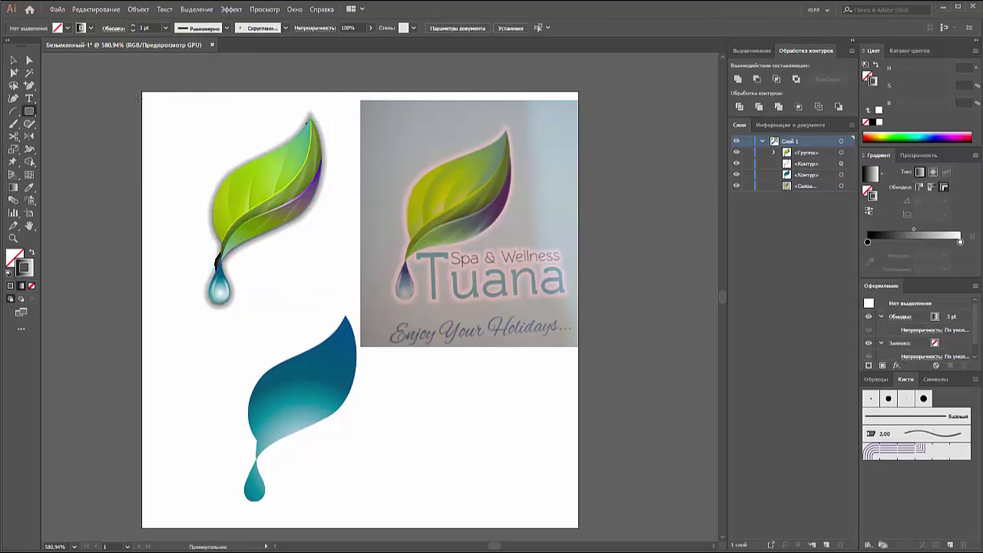
mouse_move(151, 96)
left_mouse_down()
mouse_move(301, 291)
mouse_move(347, 317)
left_mouse_up()
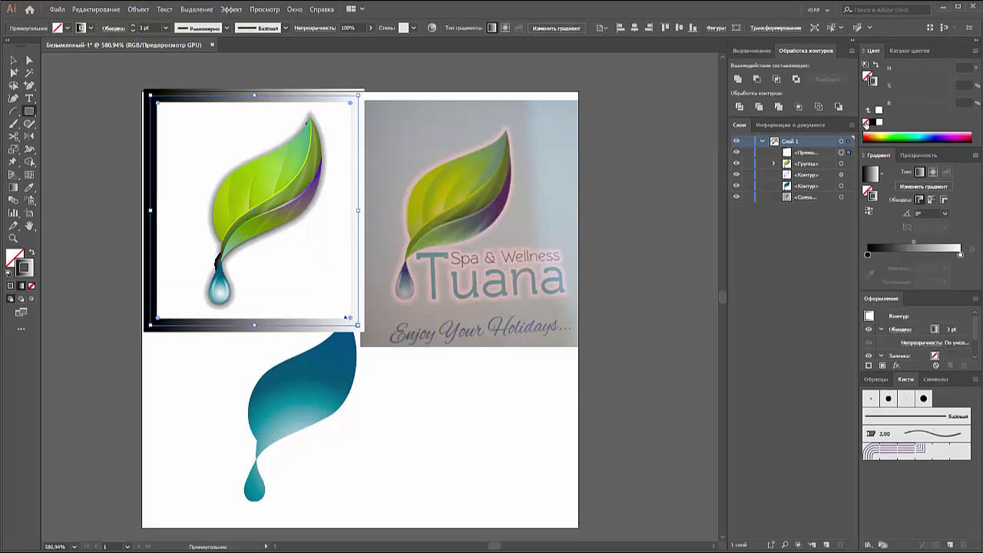
key("slash")
Step: Fill the rectangle with a grey-to-white linear gradient and send it behind the logo
left_click(975, 51)
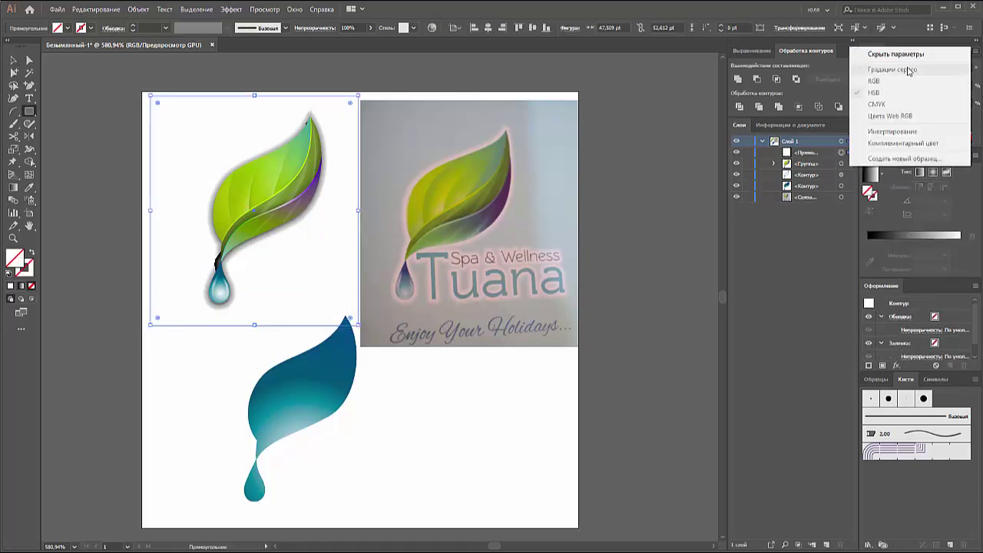
left_click(905, 189)
left_click(912, 168)
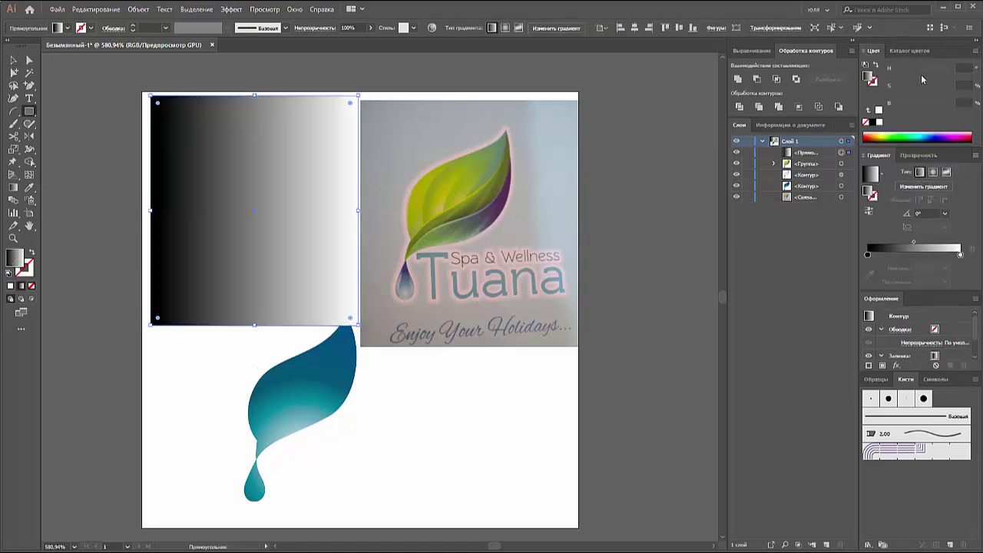
key("ctrl+shift+bracketleft")
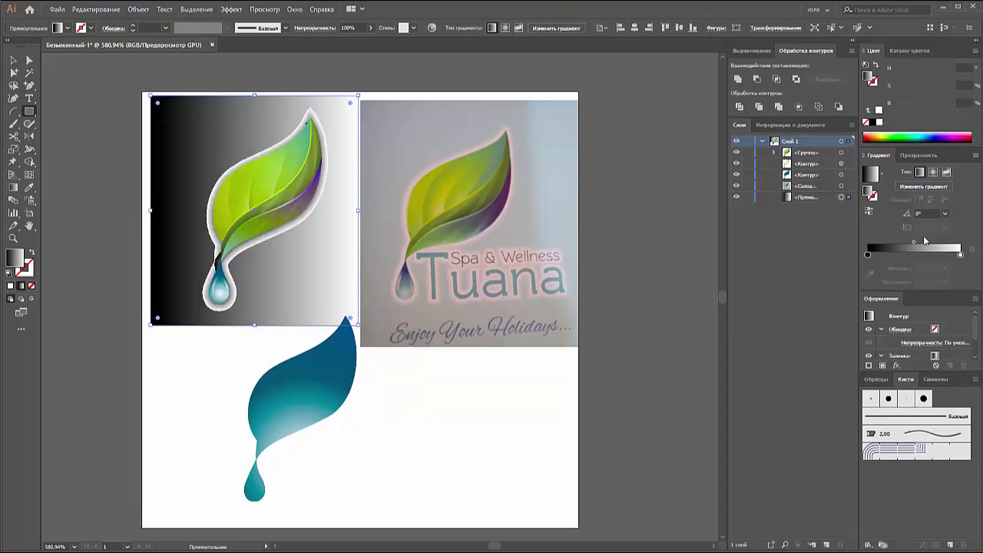
left_click(906, 256)
mouse_move(868, 254)
left_mouse_down()
mouse_move(893, 266)
mouse_move(867, 254)
left_mouse_up()
left_click(959, 254)
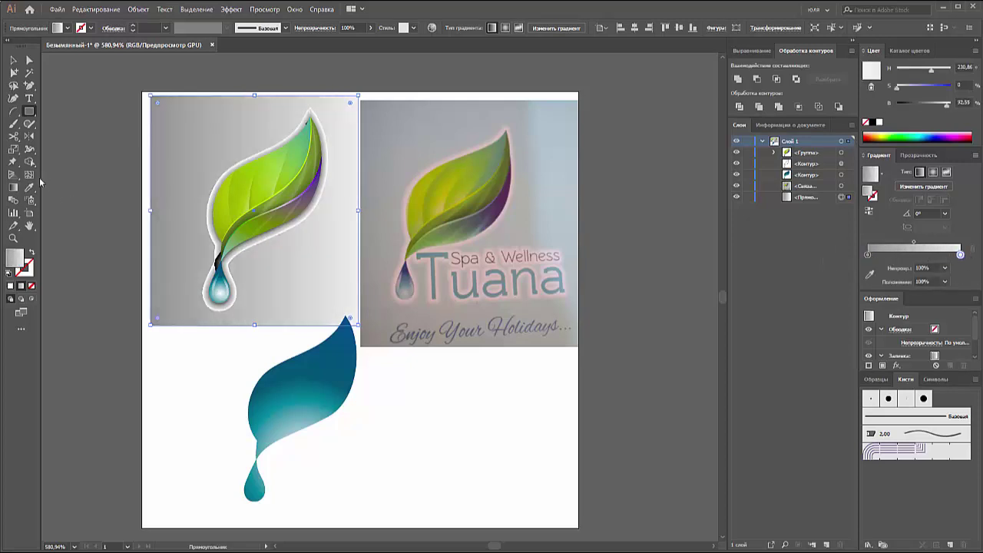
Step: Run the background gradient diagonally, nudge its midpoint left, and tint the left stop bluish-grey
left_click(14, 186)
left_click_drag(199, 121, 319, 317)
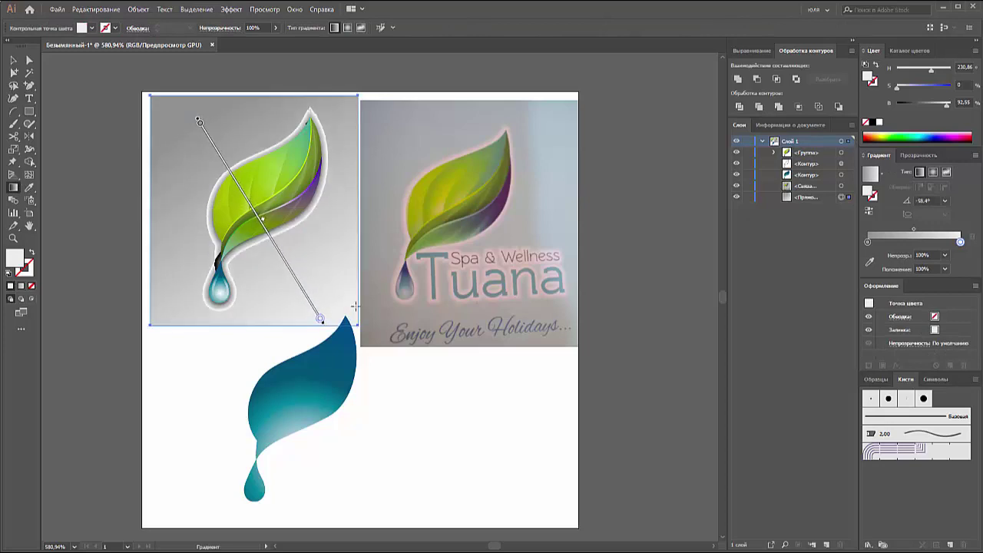
left_click_drag(913, 229, 900, 230)
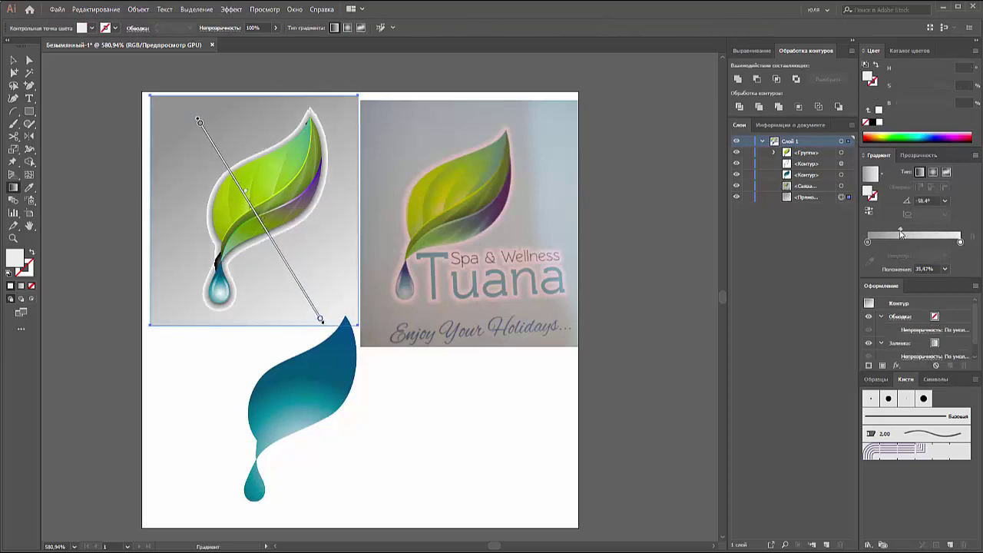
left_click(868, 242)
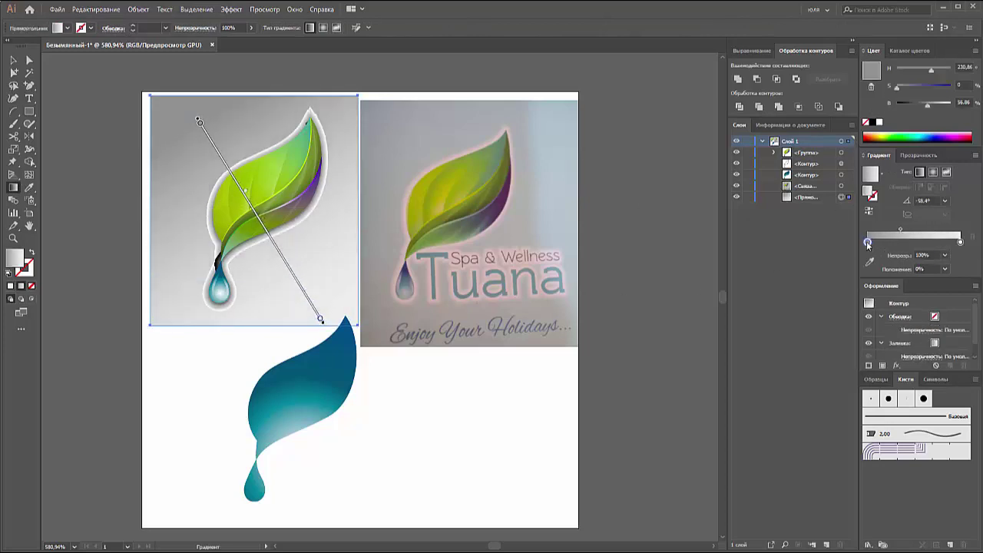
left_click(908, 86)
left_click(926, 70)
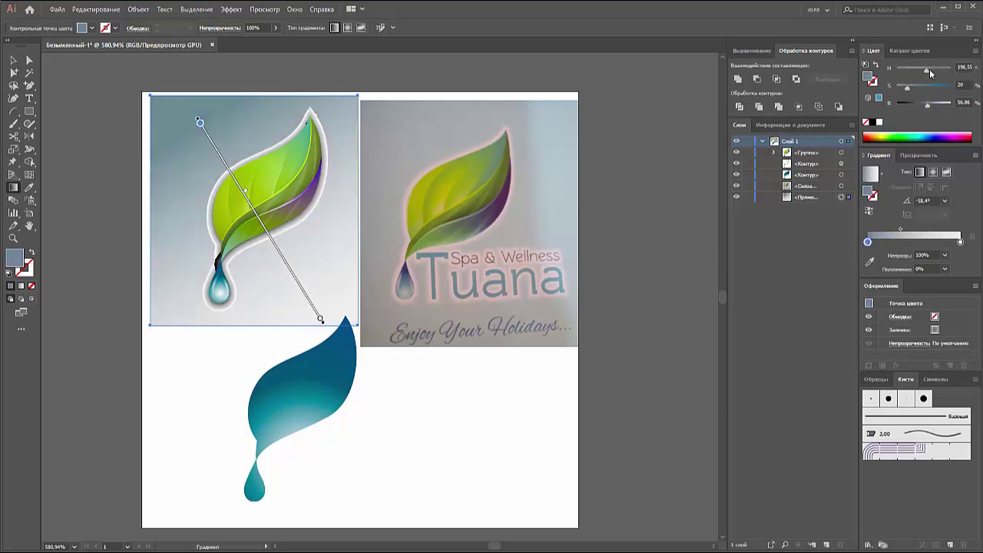
left_click(927, 69)
left_click(933, 103)
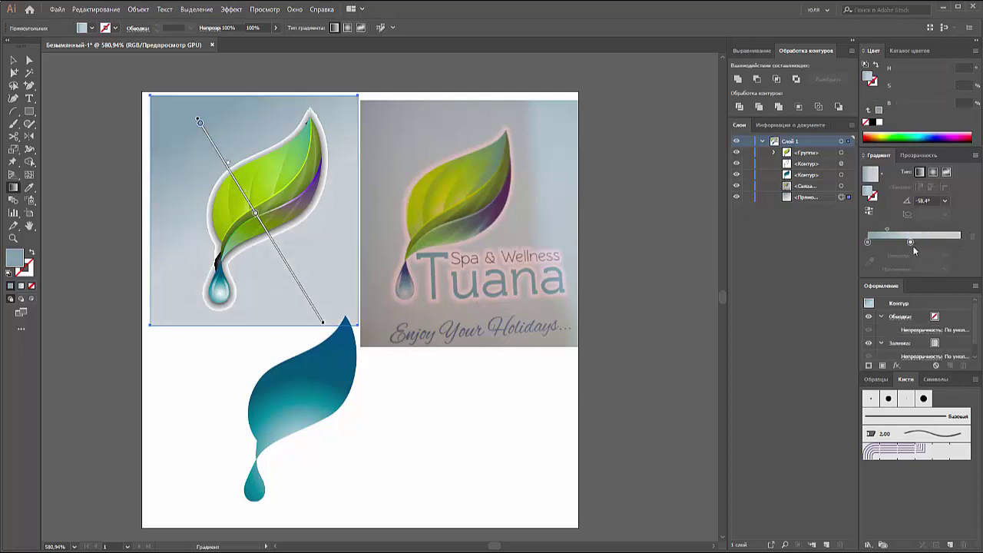
Step: Remove the middle gradient stop and lock the background rectangle
left_click_drag(913, 243, 913, 284)
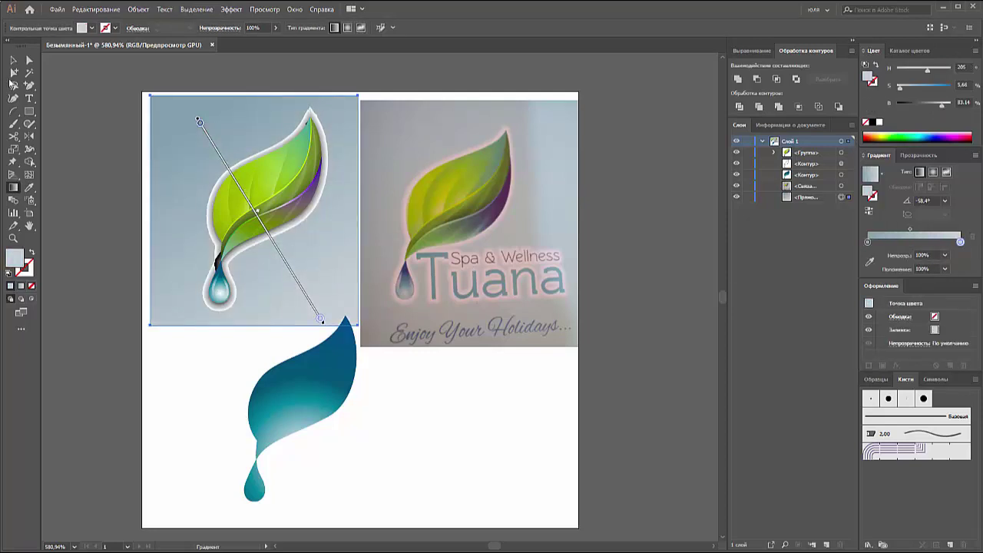
left_click(13, 60)
key("ctrl+2")
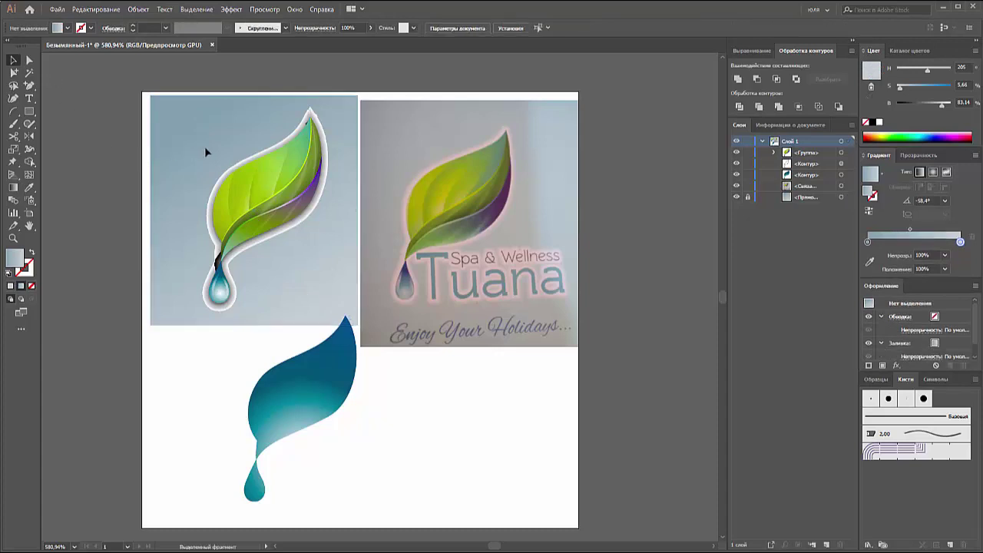
Step: Give the white leaf outline Screen blend mode and a reversed gradient, then reselect it
left_click(239, 169)
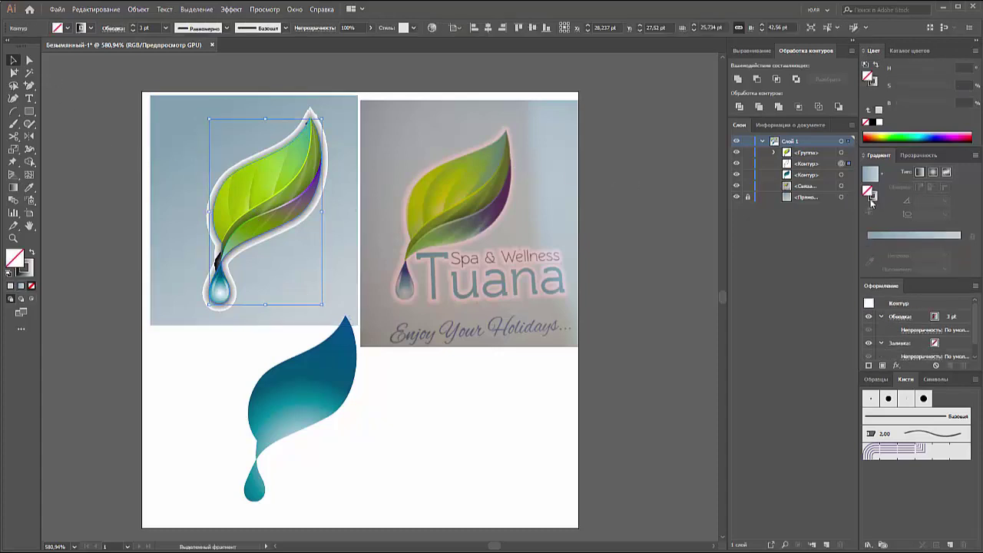
left_click(912, 156)
left_click(885, 172)
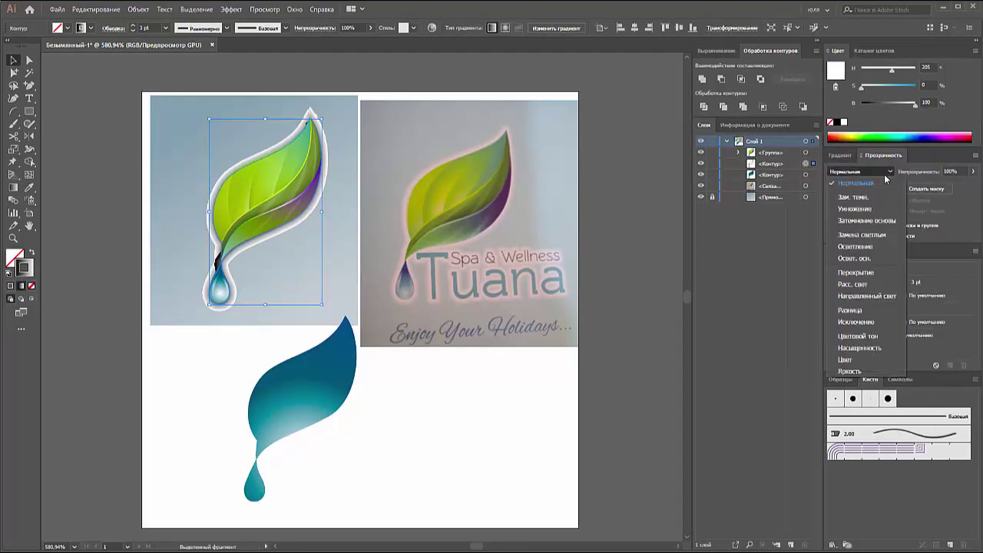
left_click(855, 246)
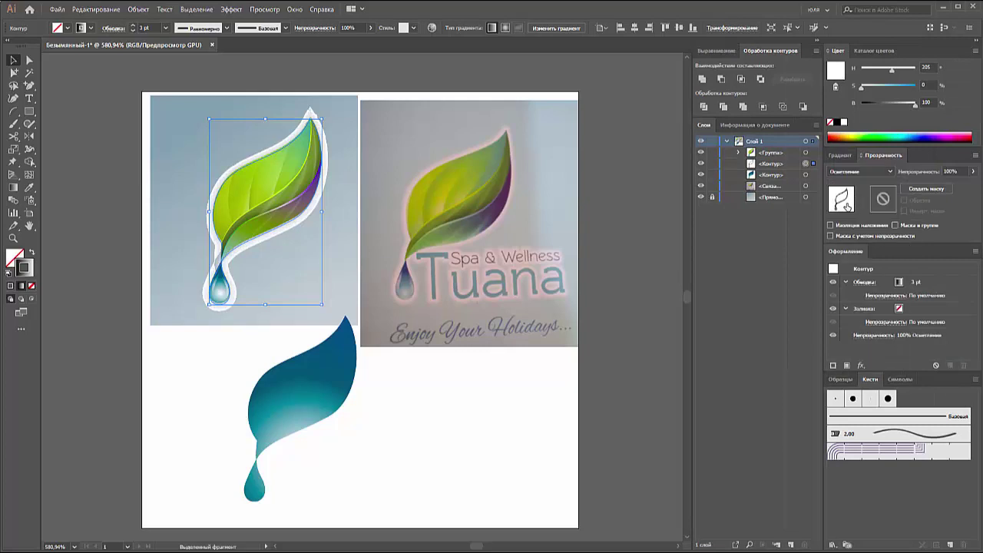
left_click(839, 155)
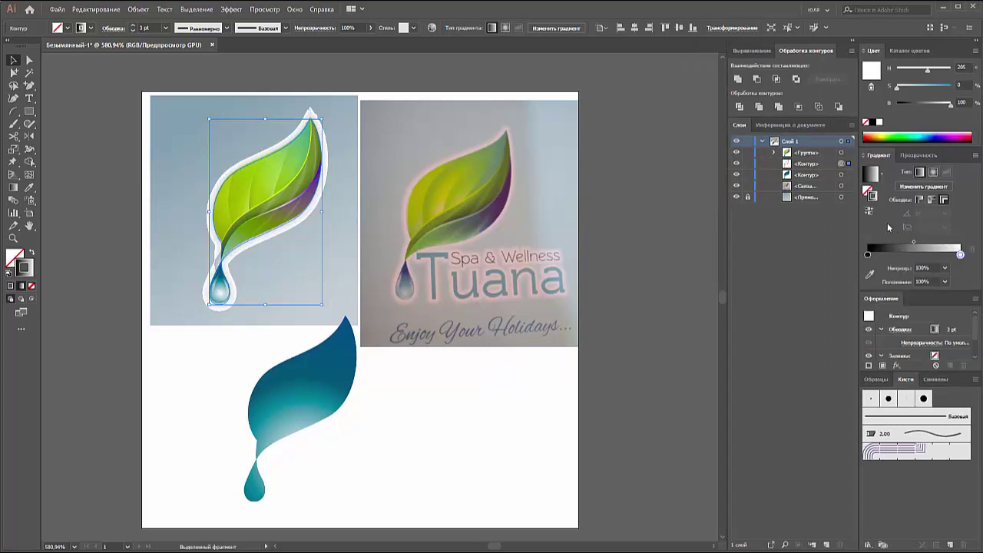
left_click(868, 211)
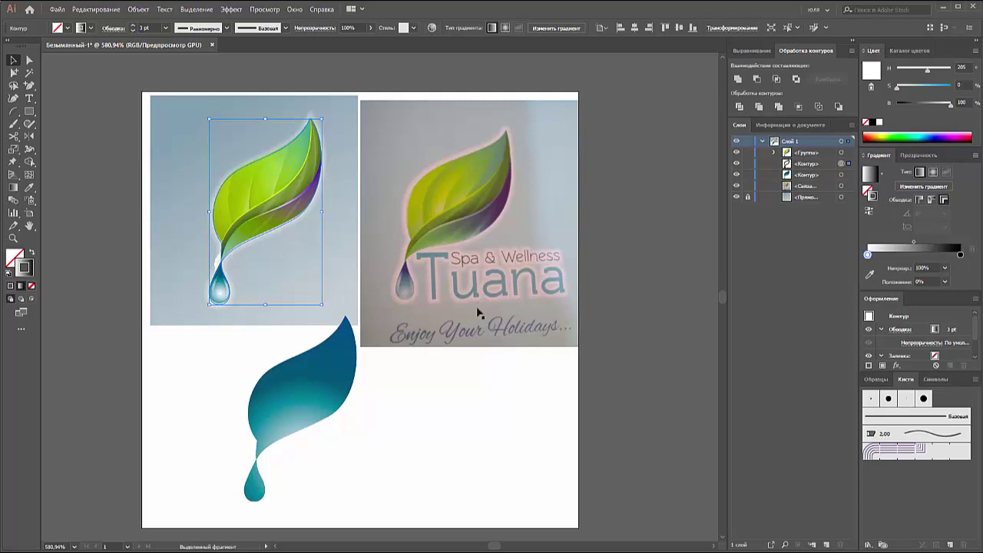
left_click(428, 386)
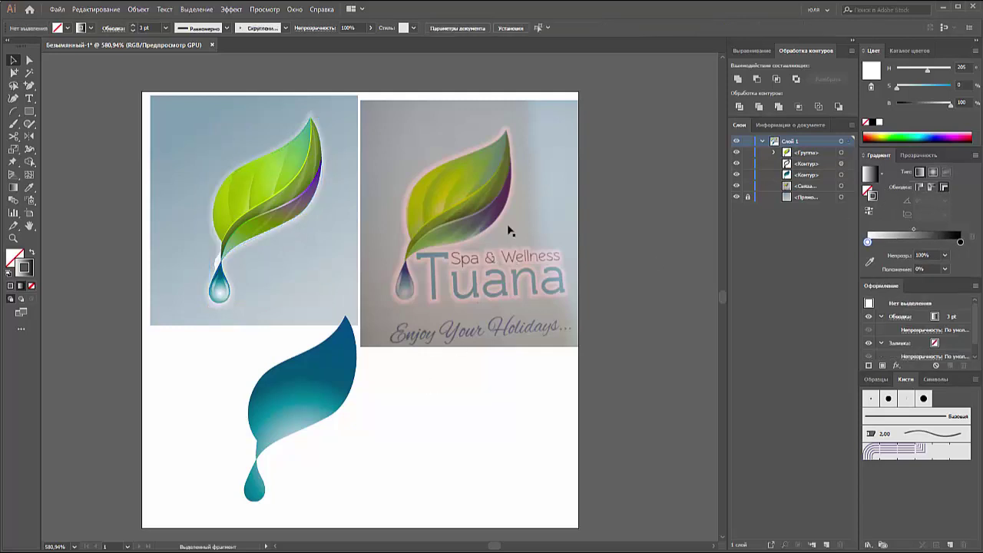
left_click(277, 251)
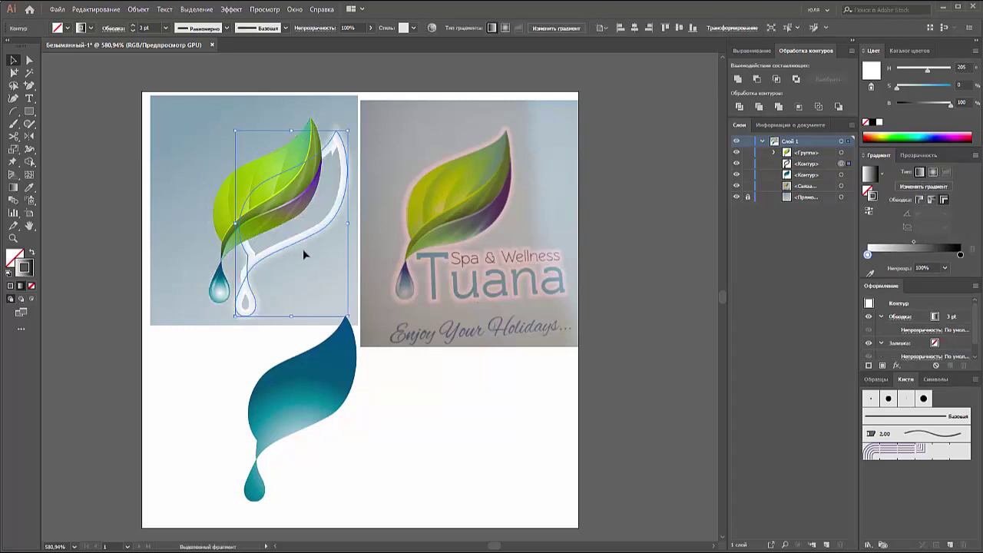
Step: Zoom into the leaf tip and isolate the white outline path for editing
key("ctrl+space")
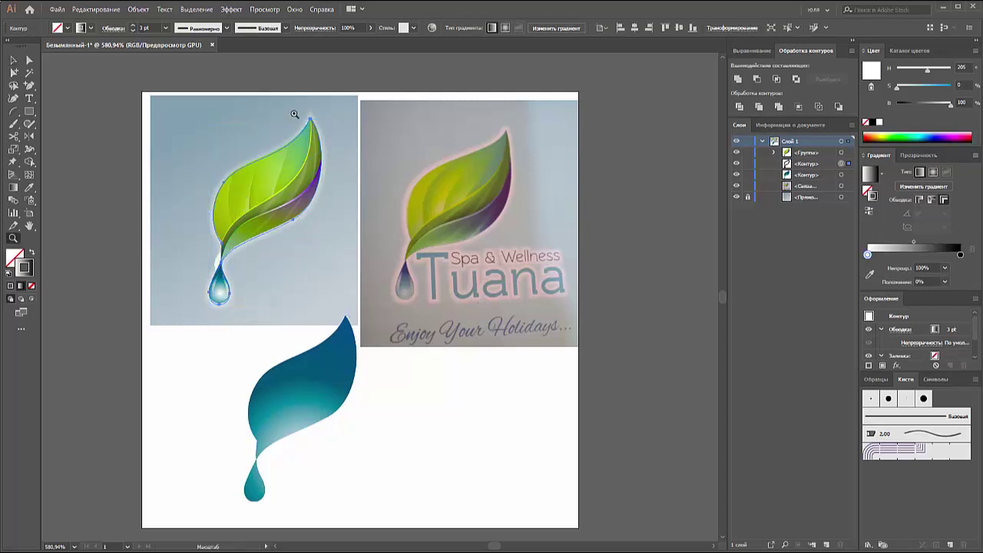
left_click_drag(292, 111, 405, 161)
left_click(406, 161)
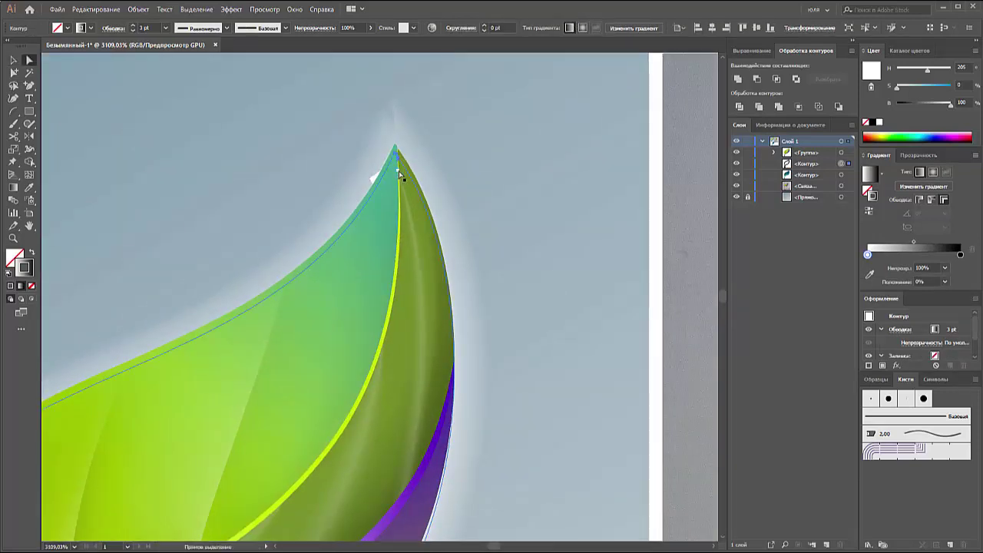
key("minus")
left_click(398, 161)
key("Return")
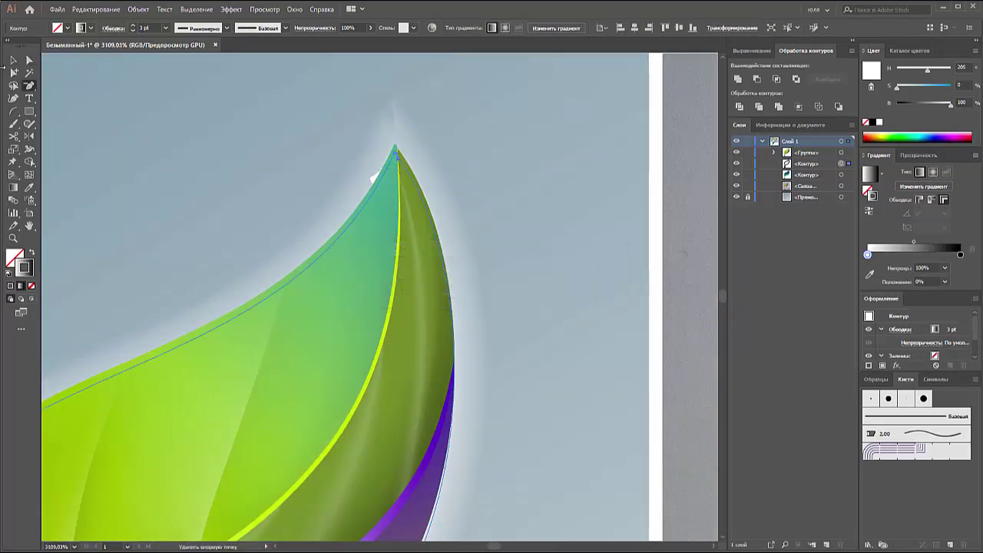
left_click(13, 60)
right_click(402, 148)
left_click(446, 208)
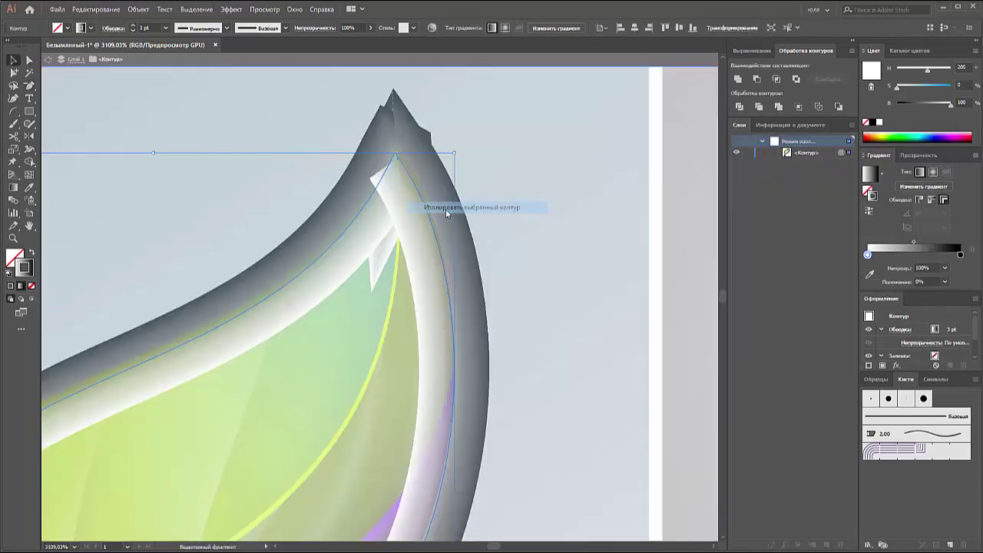
Step: Delete the extra anchors at the outline's leaf tip
scroll(394, 136, "up", 3)
key("minus")
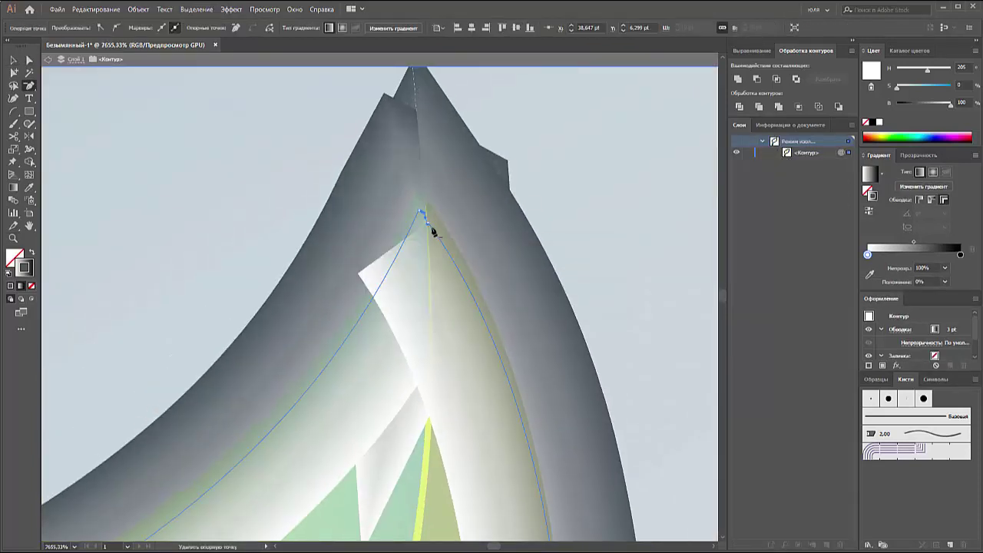
left_click(427, 221)
left_click(423, 218)
key("Return")
left_click(425, 217)
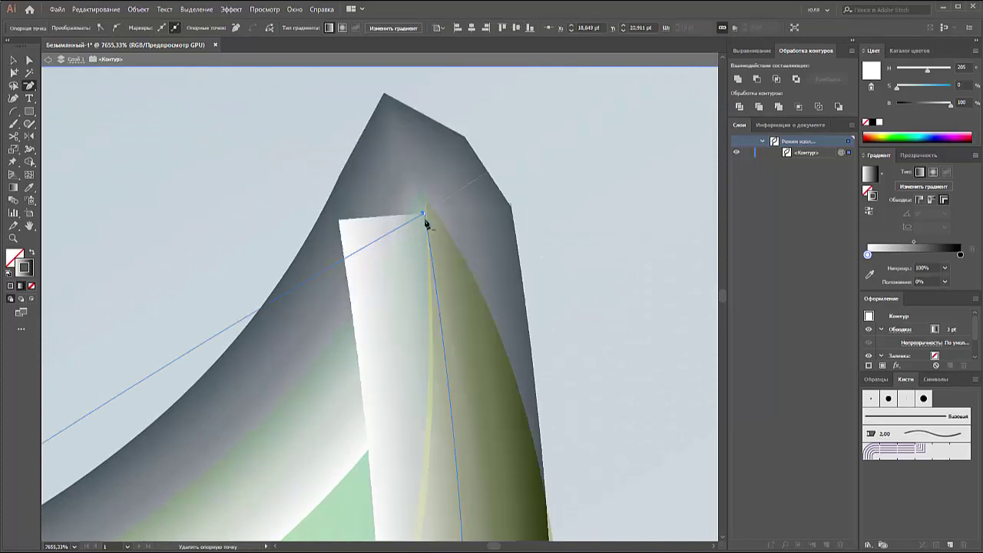
Step: Reshape the outline's leaf tip by moving its anchor and curve handles
key("a")
mouse_move(424, 215)
left_mouse_down()
mouse_move(405, 203)
mouse_move(364, 324)
mouse_move(391, 261)
left_mouse_up()
left_click(113, 29)
left_click_drag(373, 315, 345, 358)
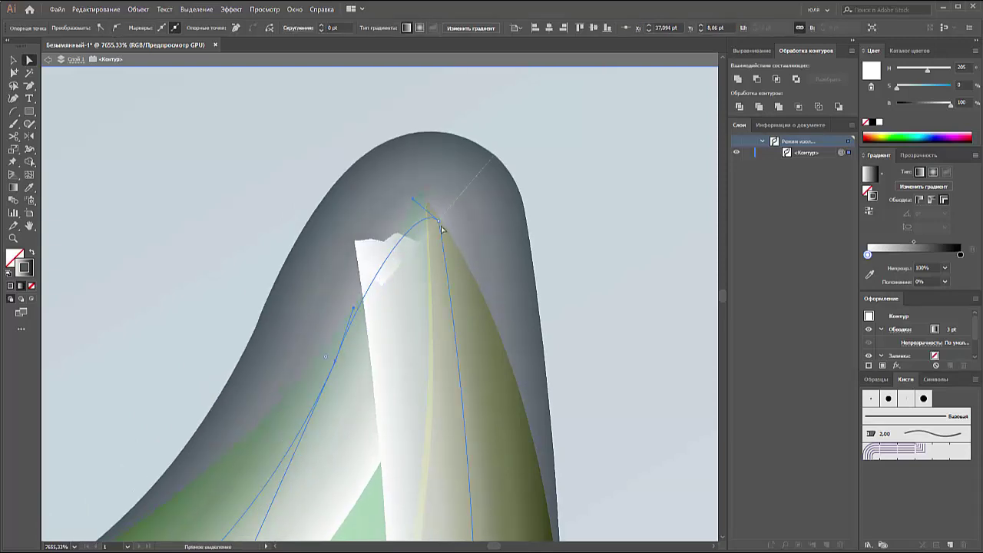
left_click_drag(439, 223, 455, 205)
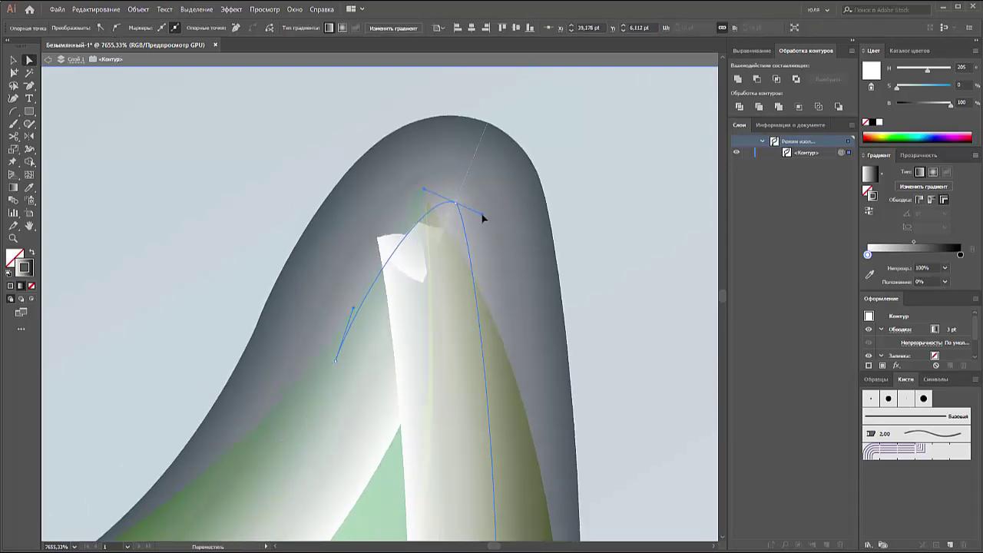
left_click_drag(338, 359, 304, 394)
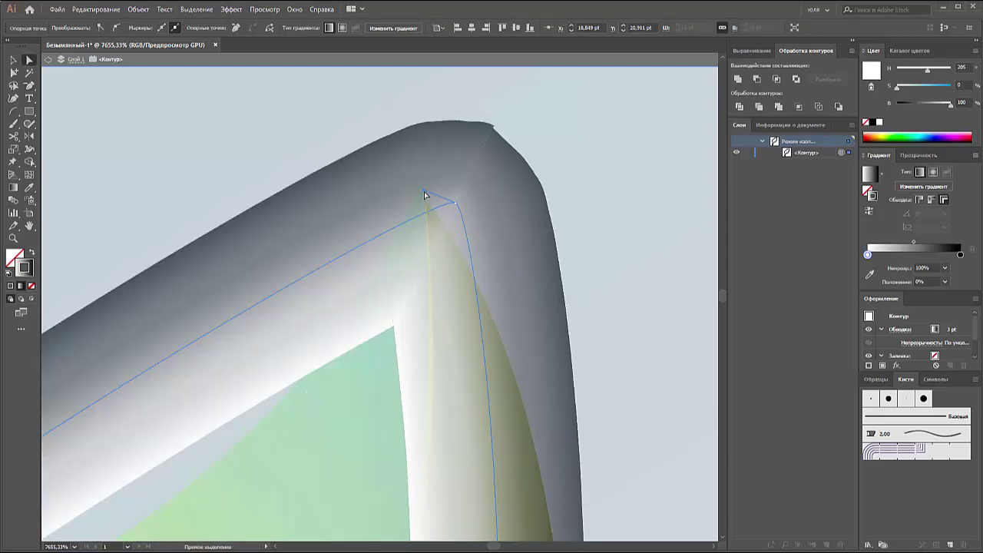
Step: Remove extra anchors on the outline's stem and smooth the stem curve
key("ctrl+minus")
key("ctrl+minus")
key("ctrl+minus")
left_click_drag(369, 386, 467, 357)
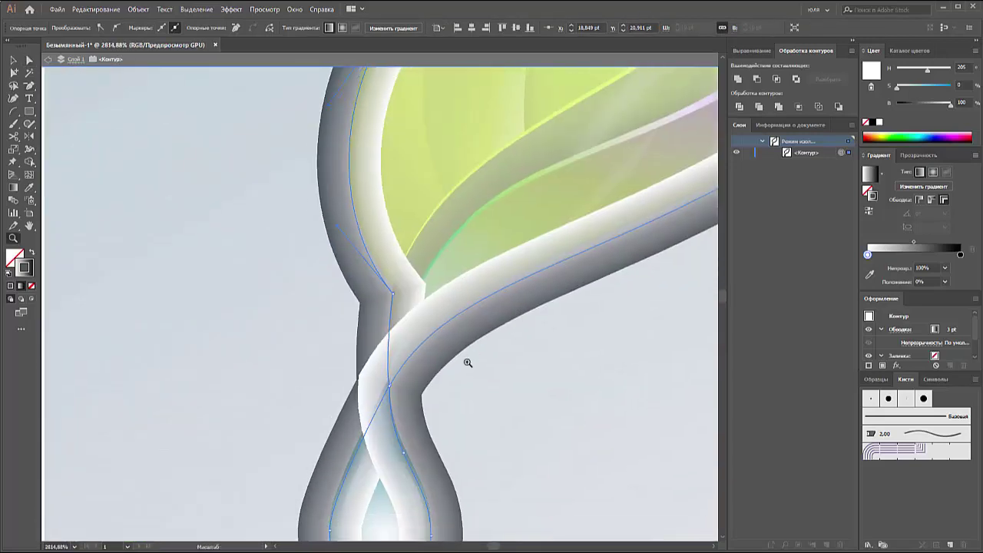
key("minus")
left_click(386, 390)
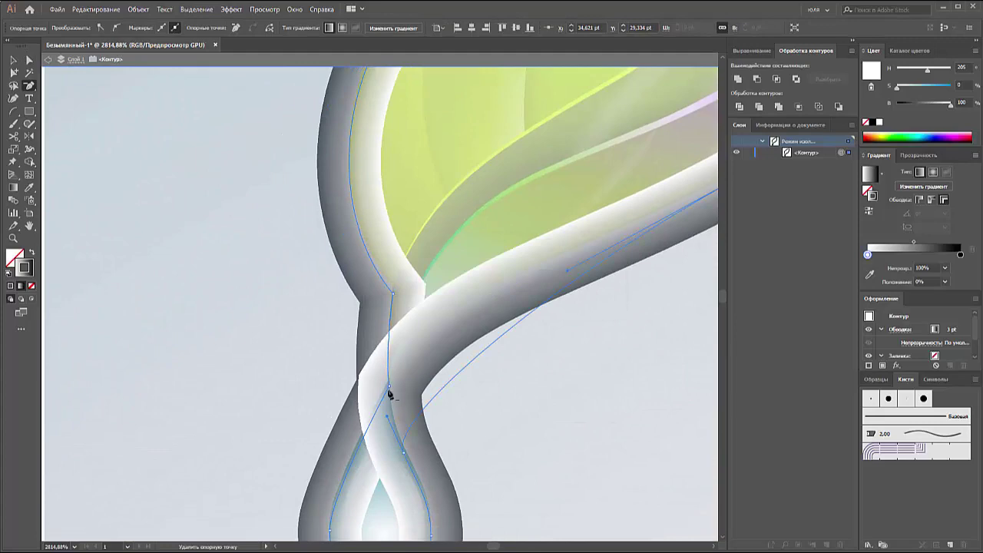
left_click(390, 390)
key("a")
left_click_drag(408, 465, 405, 380)
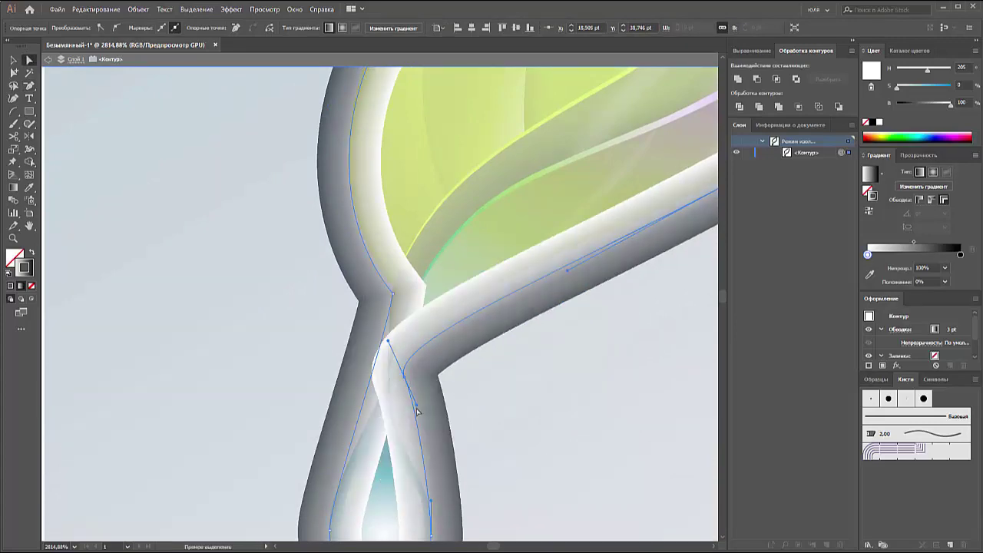
Step: Add an anchor to flatten the upper leaf edge and reshape the outline's right edge
left_click(527, 412)
key("ctrl+0")
mouse_move(208, 264)
left_mouse_down()
mouse_move(411, 187)
mouse_move(538, 123)
left_mouse_up()
key("a")
left_click(544, 116)
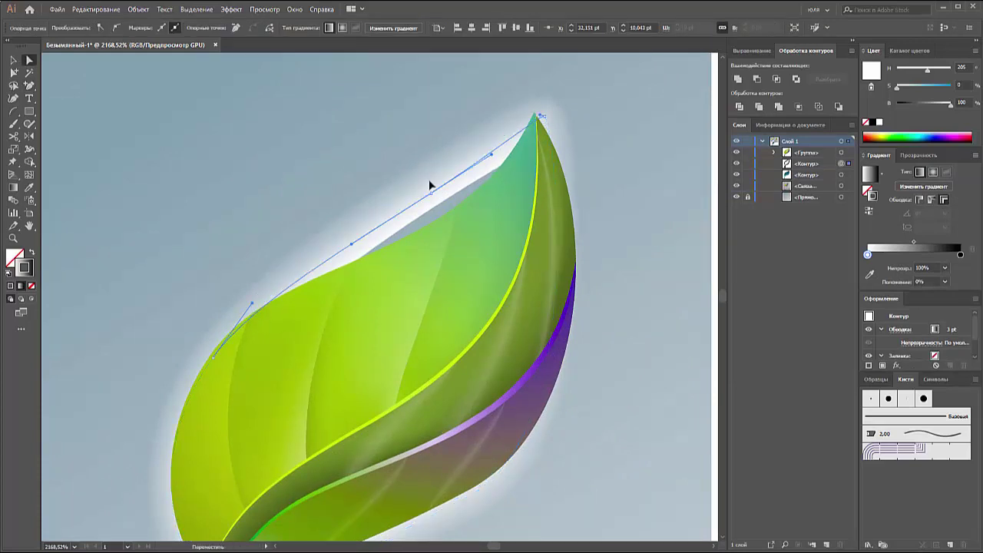
left_click(431, 192)
key("a")
left_click_drag(432, 192, 450, 218)
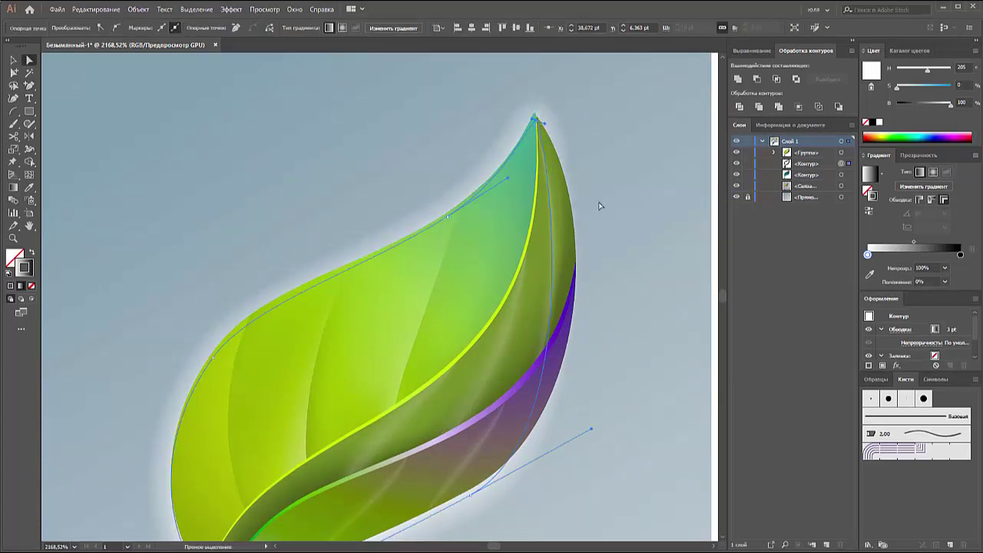
left_click(470, 494)
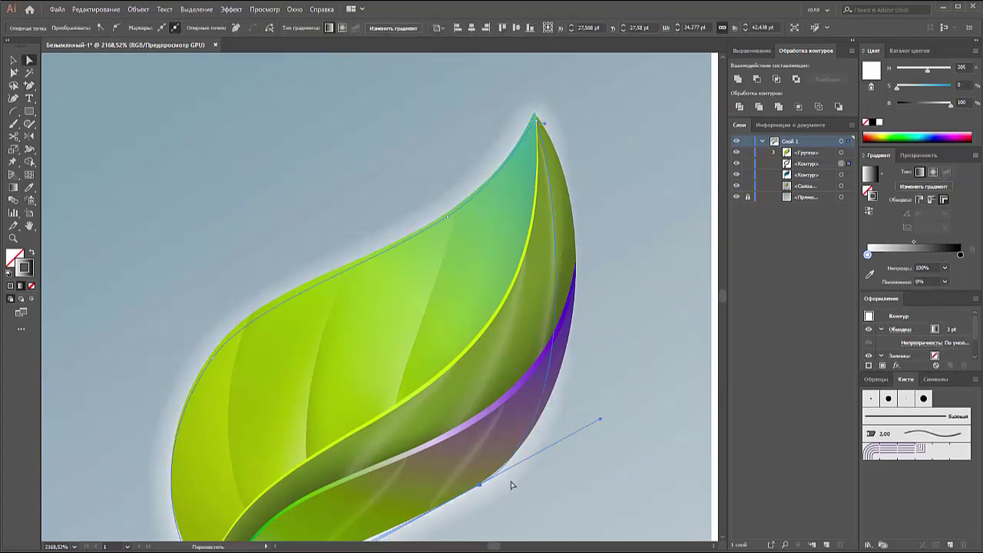
left_click_drag(601, 423, 627, 397)
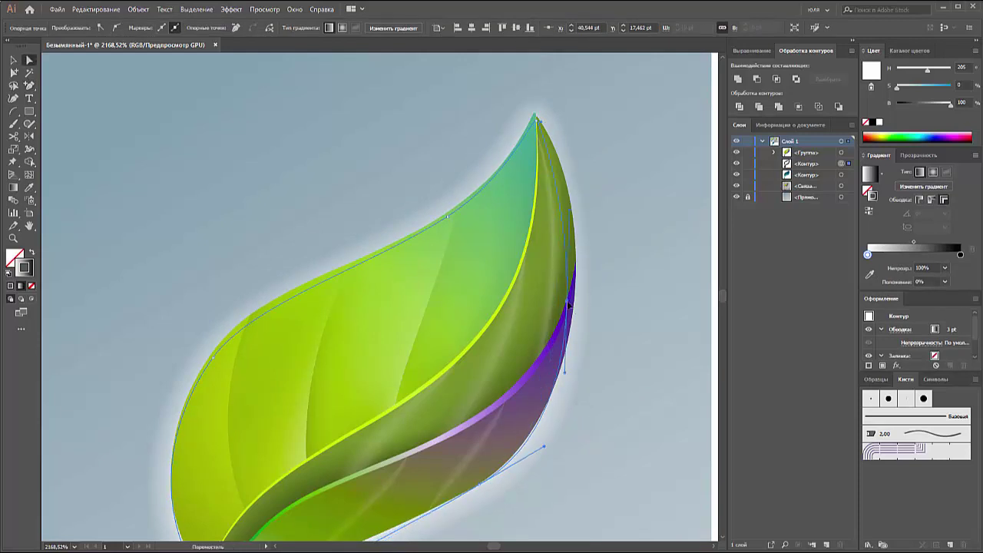
Step: Select the outline anchors at the stem junction, under the leaf and atop the drop
scroll(522, 361, "down", 5)
key("ctrl+0")
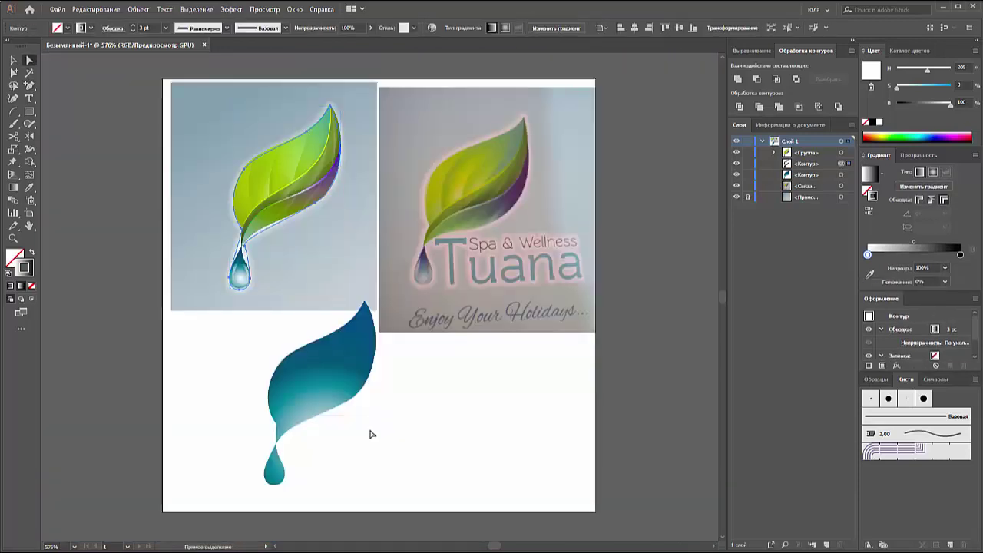
scroll(223, 246, "up", 3)
scroll(223, 245, "up", 3)
left_click(371, 340)
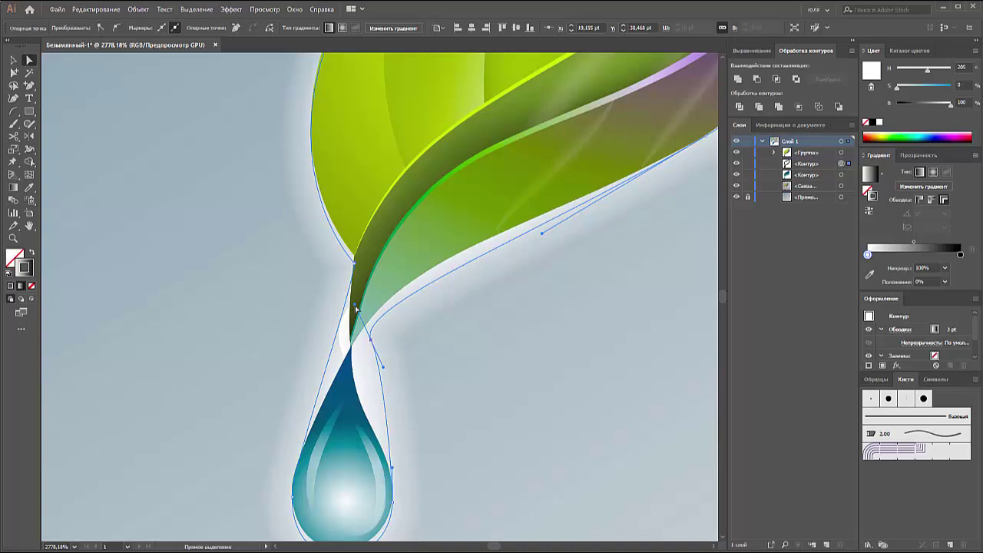
key("v")
left_click(460, 366)
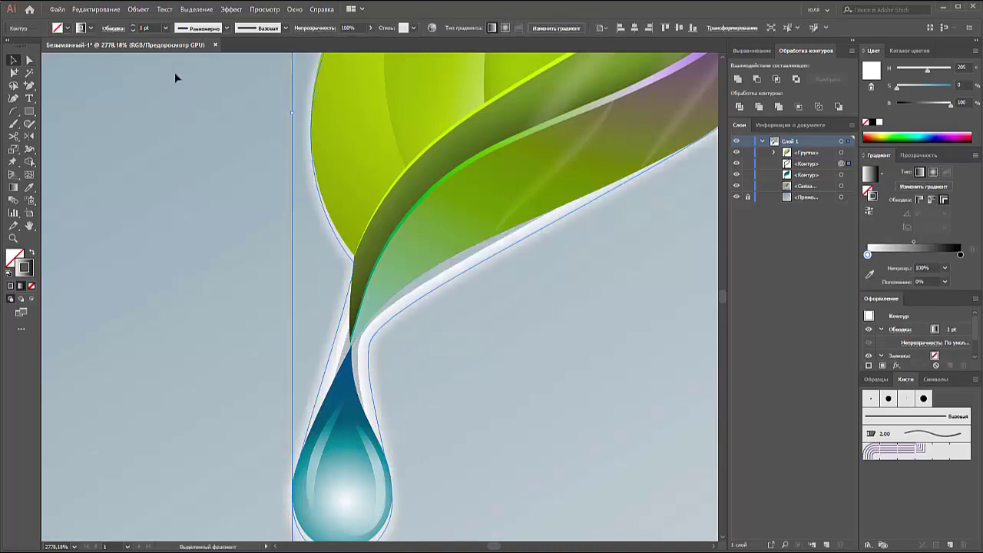
key("a")
left_click(368, 320)
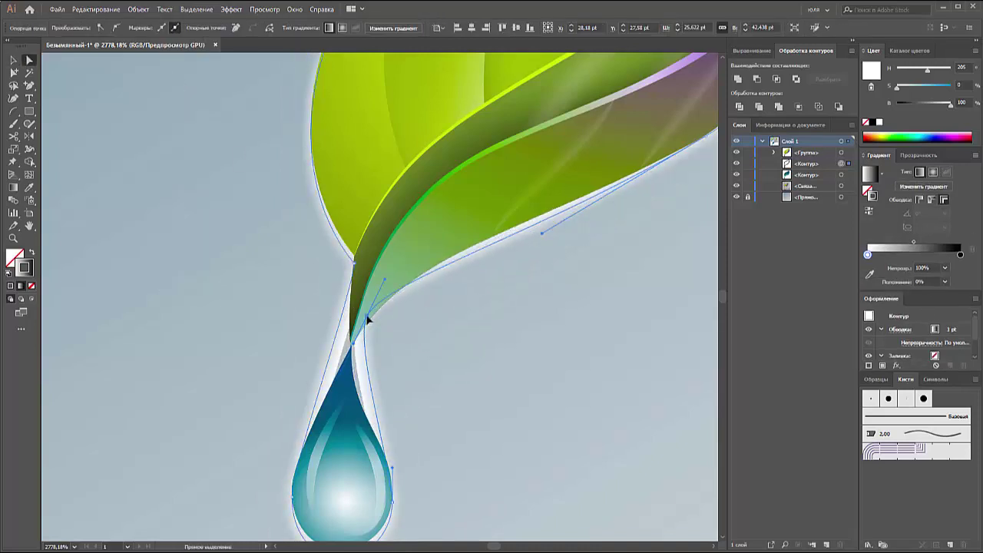
left_click(367, 371)
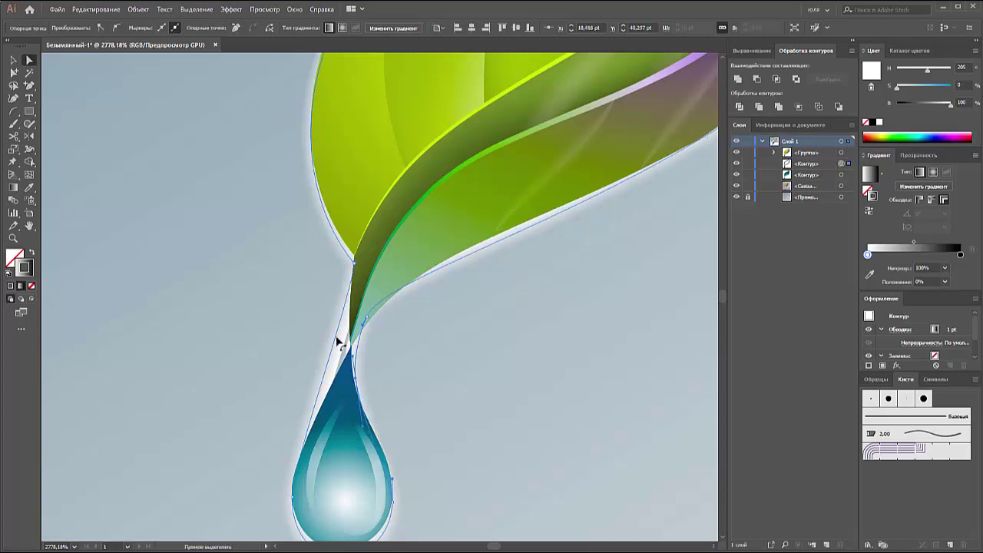
left_click(347, 345)
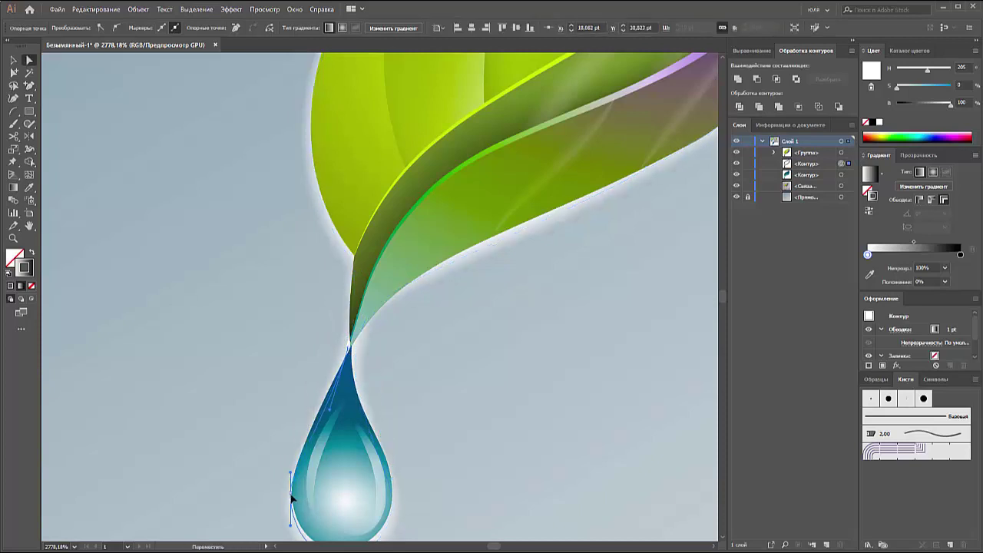
Step: Adjust the outline anchors at the drop's neck and lower left
left_click(294, 434)
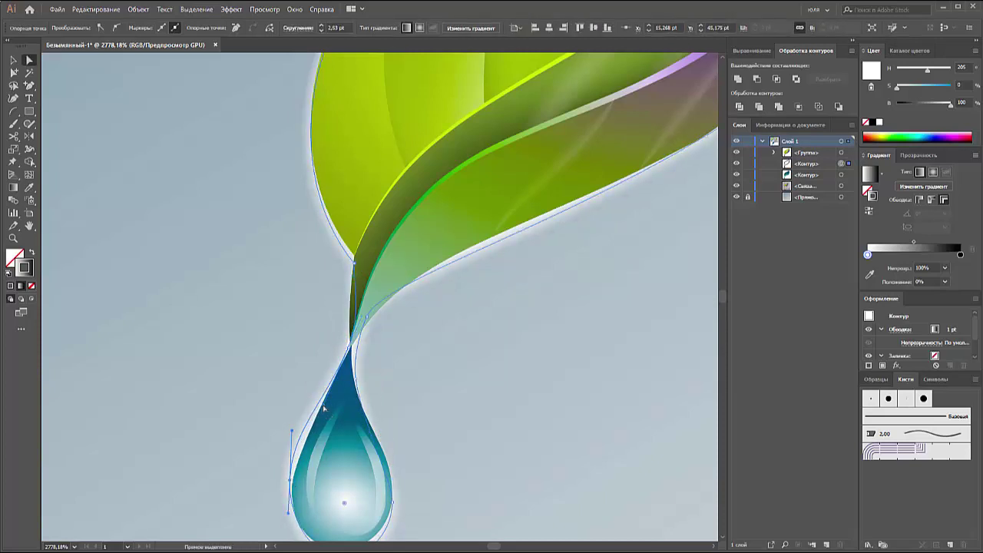
left_click(374, 429)
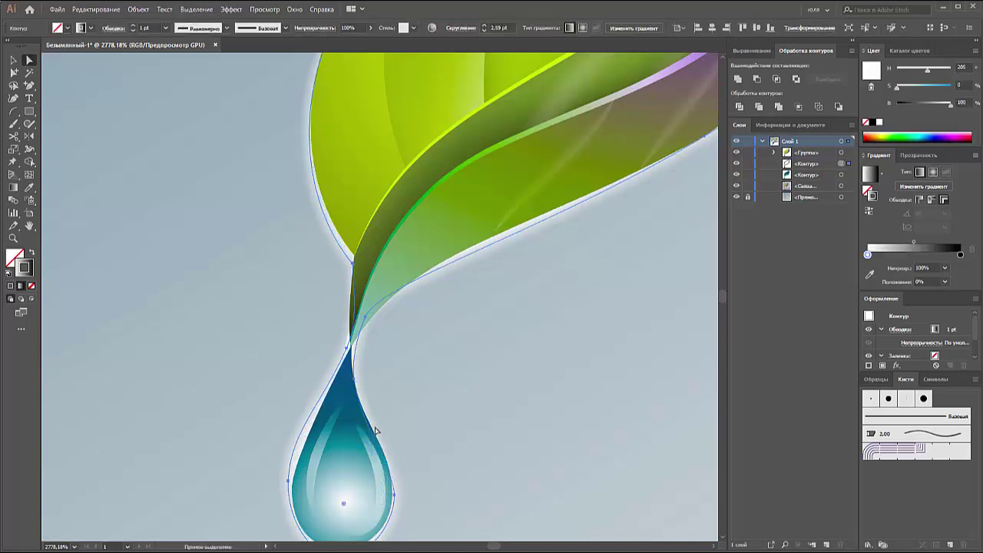
left_click(354, 370)
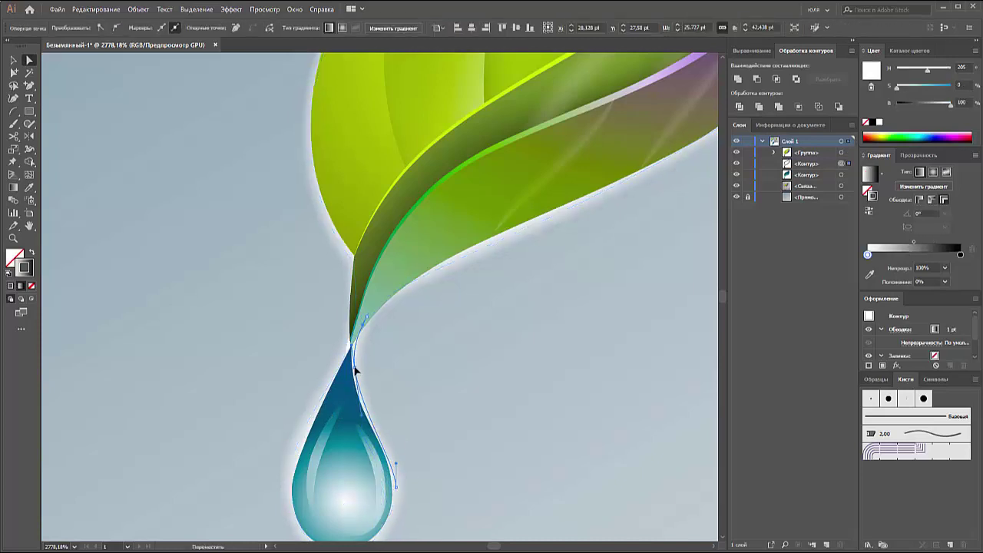
scroll(355, 370, "down", 3)
left_click(351, 479)
left_click(292, 448)
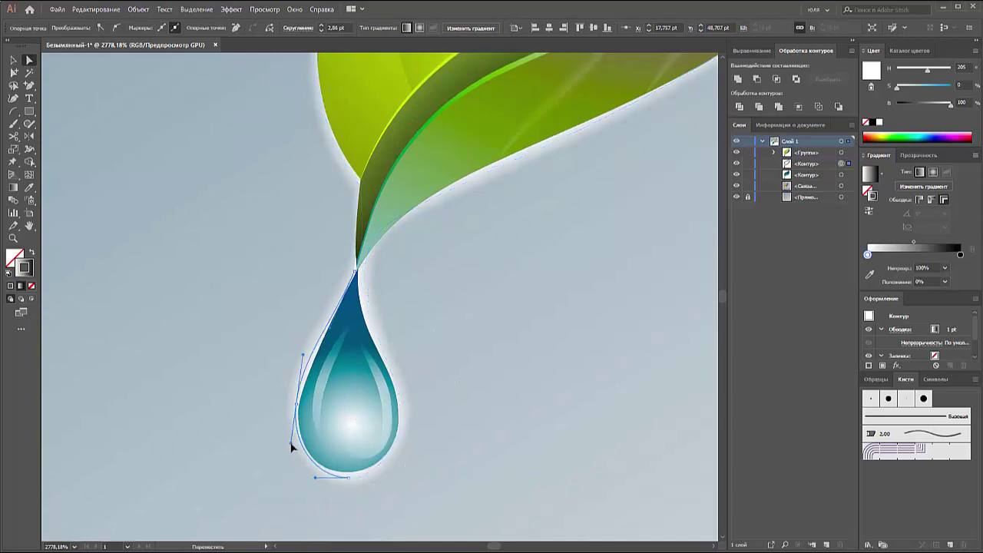
scroll(502, 456, "up", 2)
Step: Work the anchors along the leaf's underside and leaf–drop junction, then view the whole logo
left_click(371, 307)
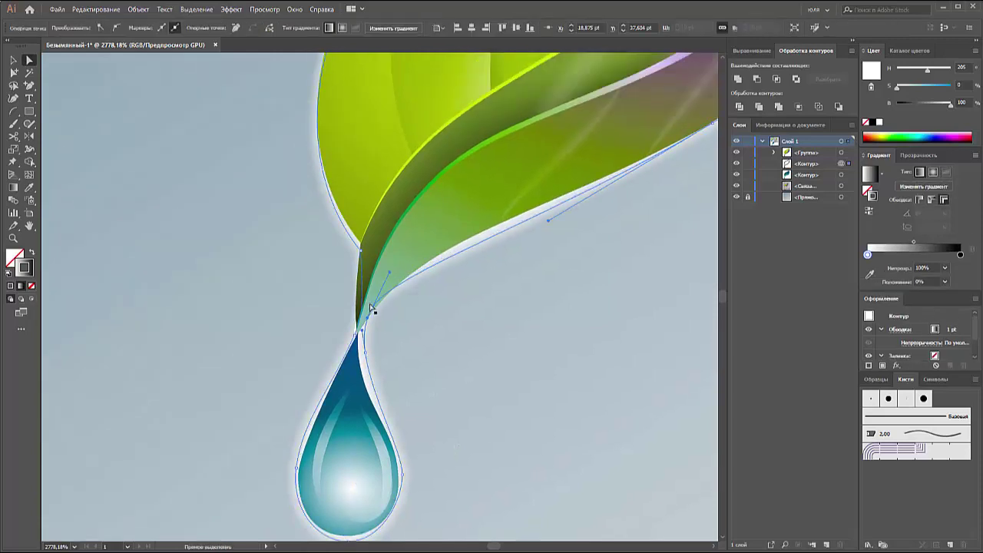
key("minus")
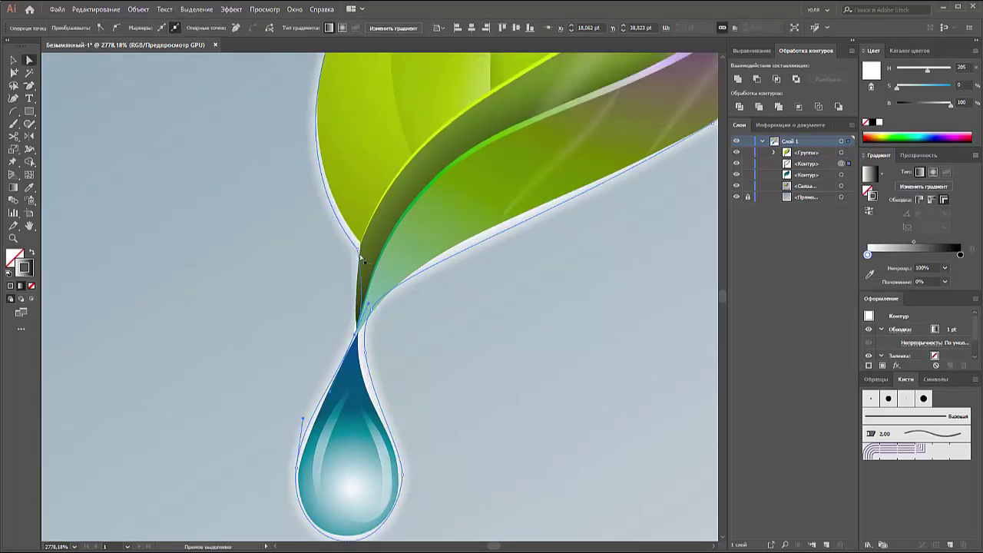
left_click(360, 259)
scroll(487, 358, "up", 2)
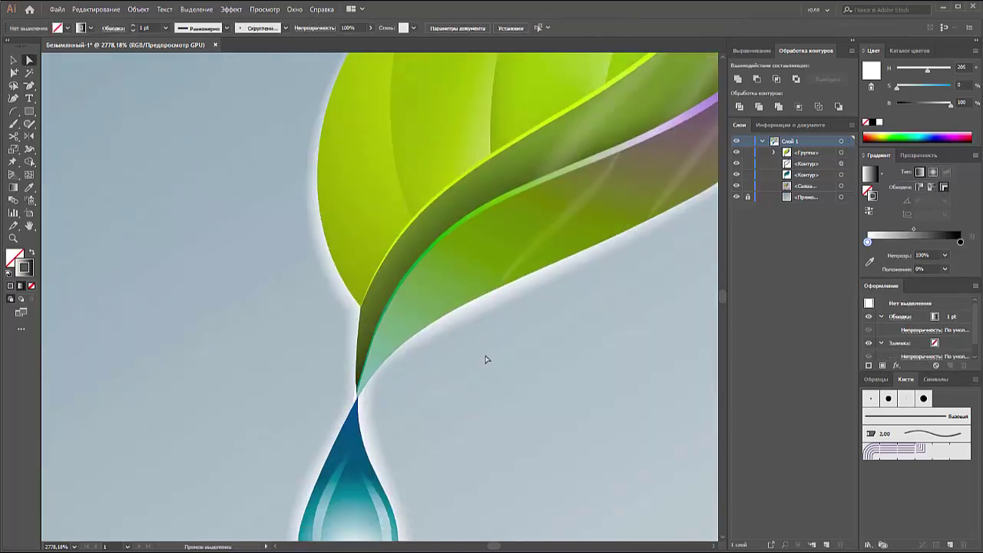
scroll(486, 358, "down", 1)
left_click(370, 362)
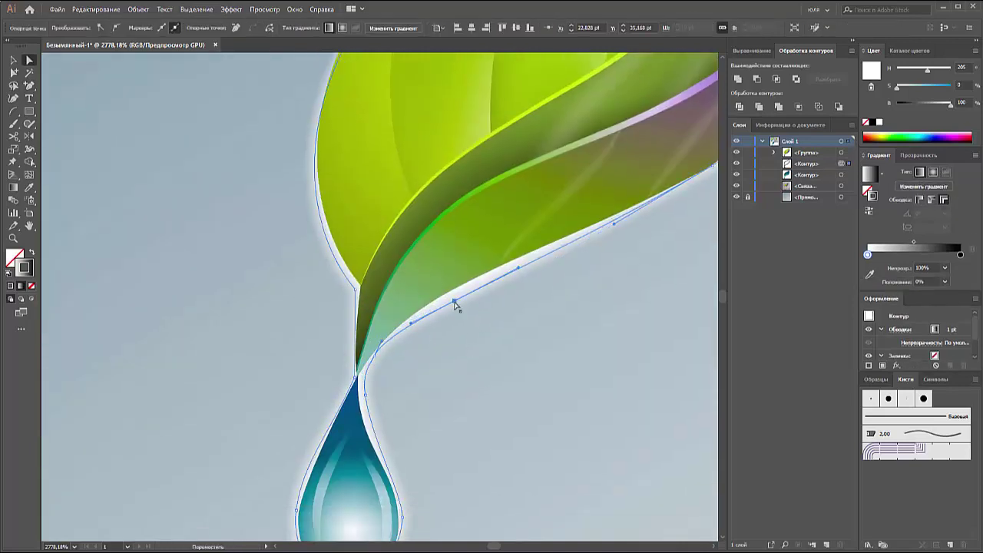
left_click(374, 350)
left_click(461, 377)
key("ctrl+minus")
key("ctrl+minus")
key("ctrl+minus")
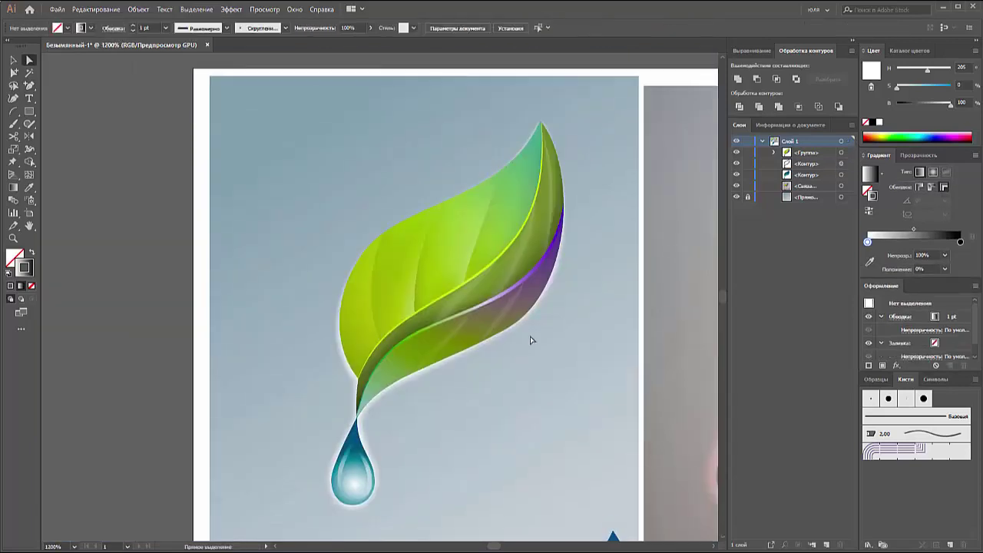
Step: Check anchors on the leaf outline's edges, then fit the artboard in view
left_click(361, 258)
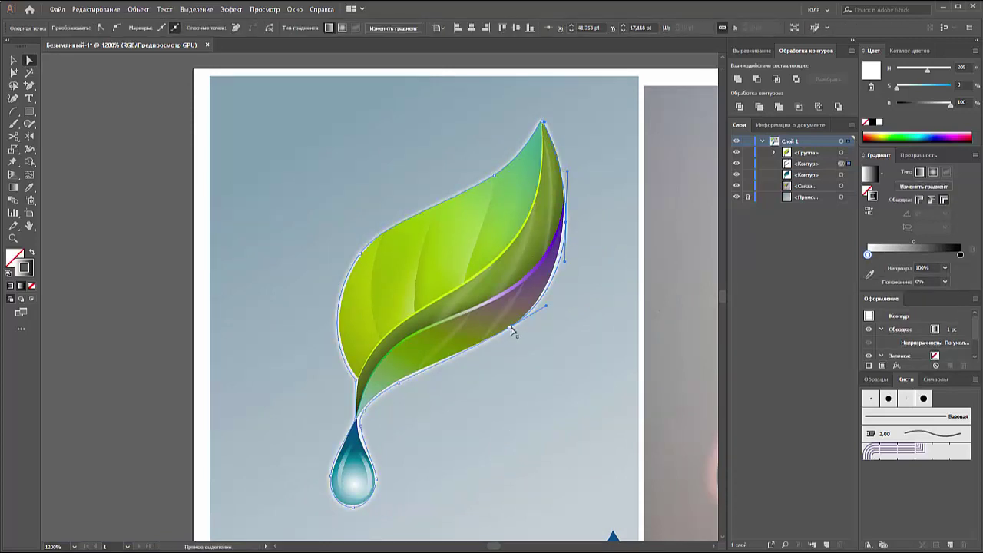
left_click(511, 330)
left_click(493, 174)
left_click(299, 234)
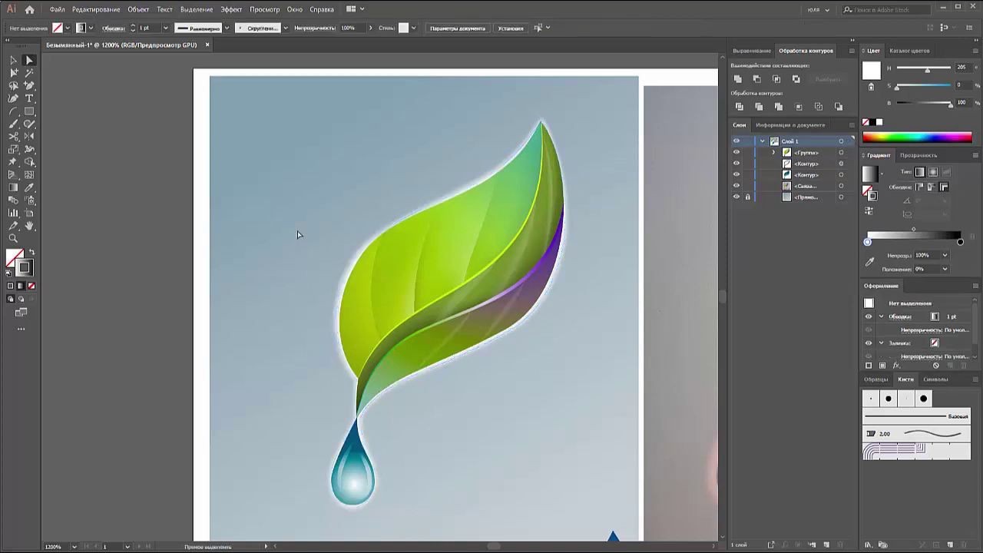
left_click(358, 255)
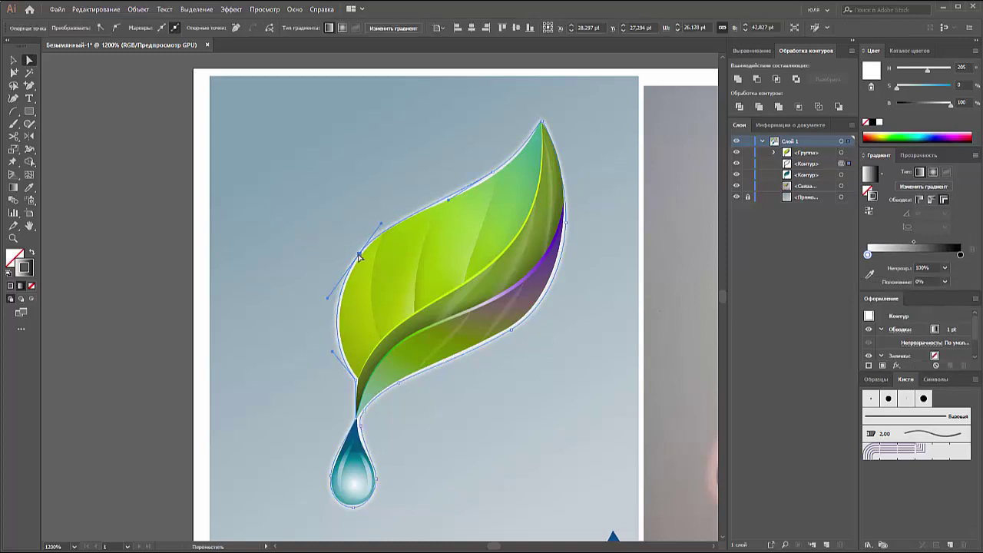
left_click(494, 175)
left_click(457, 164)
key("ctrl+0")
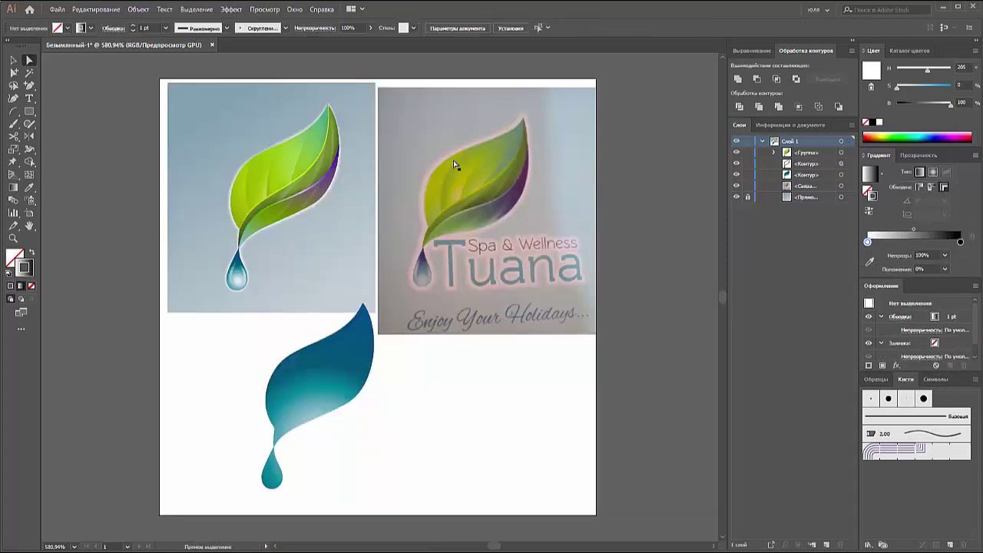
Step: Set the outline stroke weight to 4 pt and ready the Scissors tool on the drop outline
key("v")
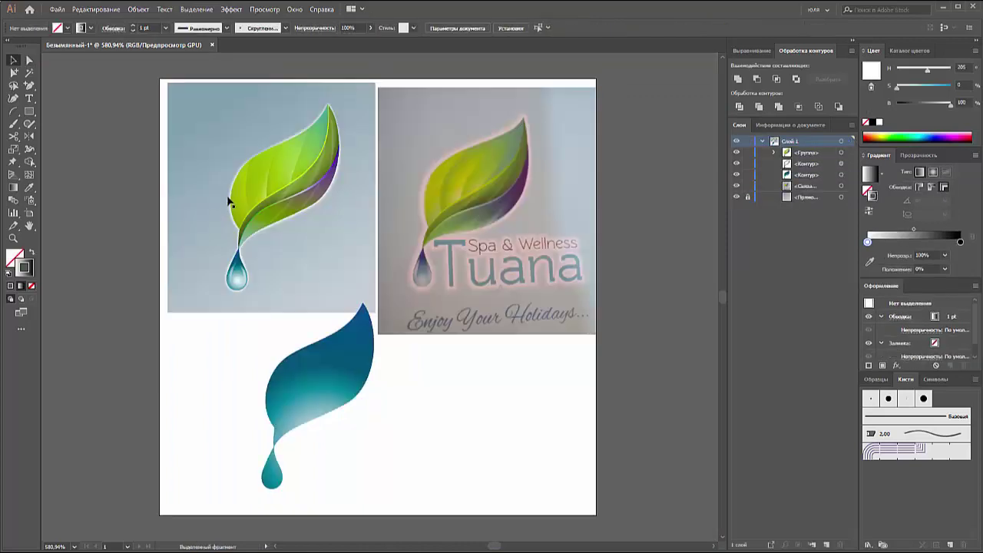
left_click(165, 27)
left_click(180, 87)
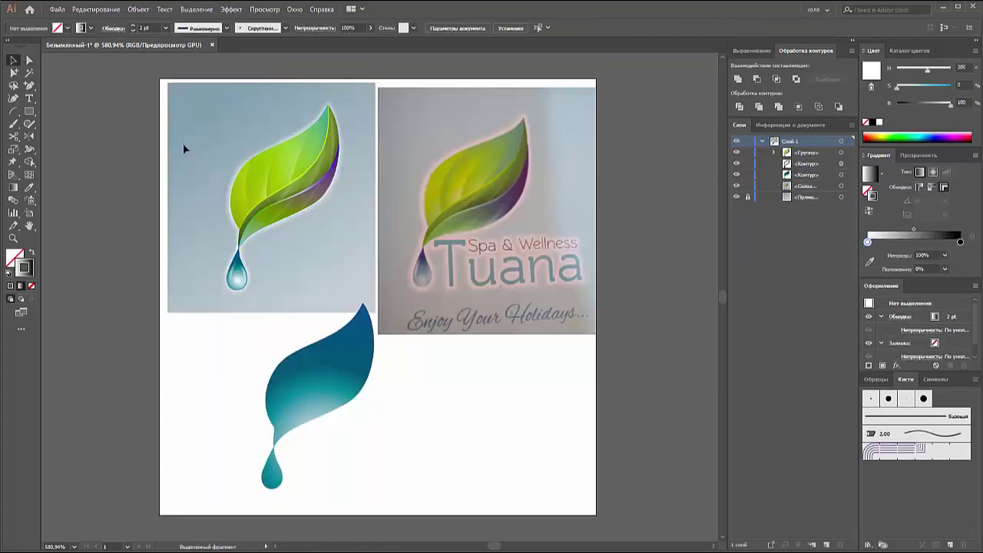
left_click(230, 198)
left_click(204, 176)
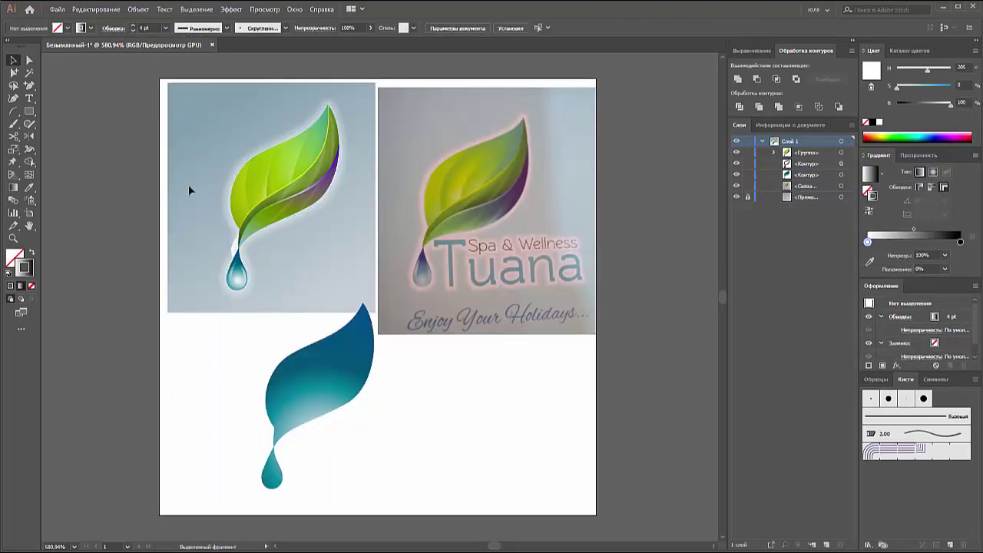
scroll(215, 230, "up", 5)
left_click(445, 313)
left_click(13, 136)
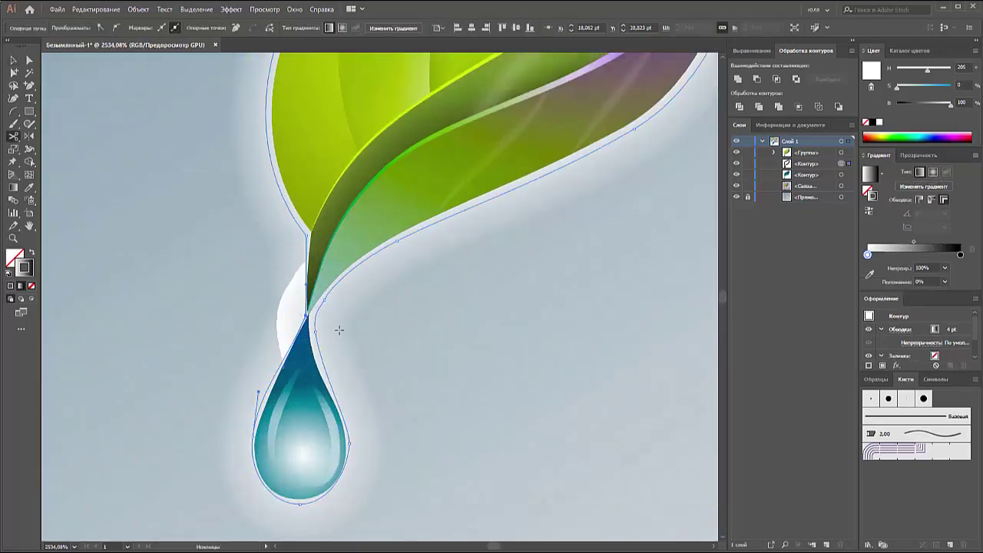
Step: Cut the outline at the leaf–drop junction and separate the drop outline piece
left_click(310, 314)
key("v")
mouse_move(340, 360)
left_mouse_down()
mouse_move(350, 392)
mouse_move(333, 328)
left_mouse_up()
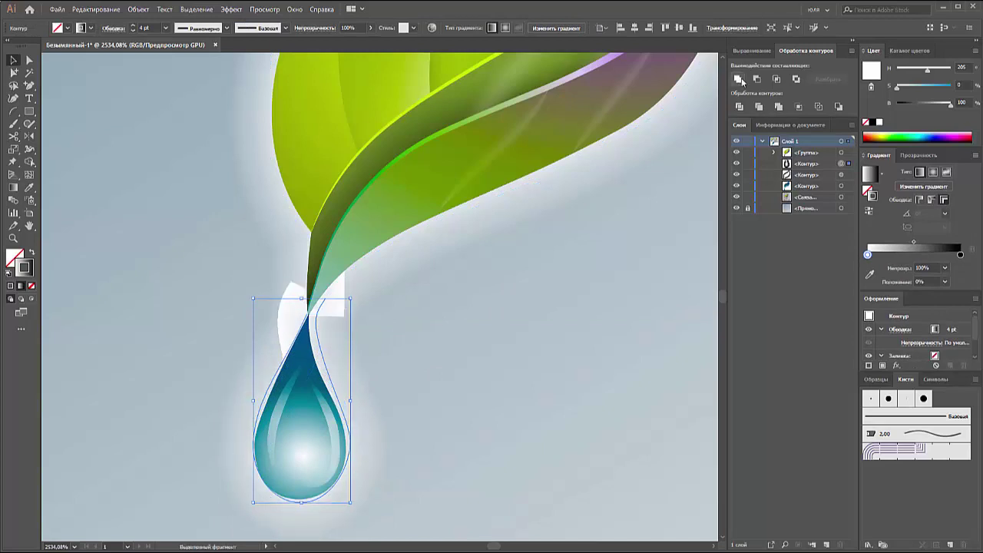
key("a")
left_click(311, 314)
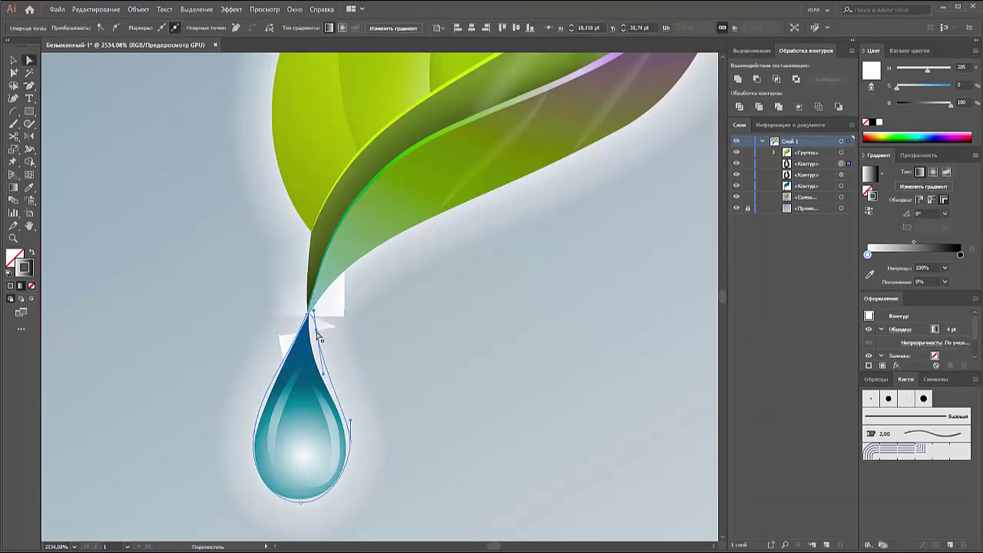
key("v")
left_click_drag(347, 386, 529, 373)
key("ctrl+z")
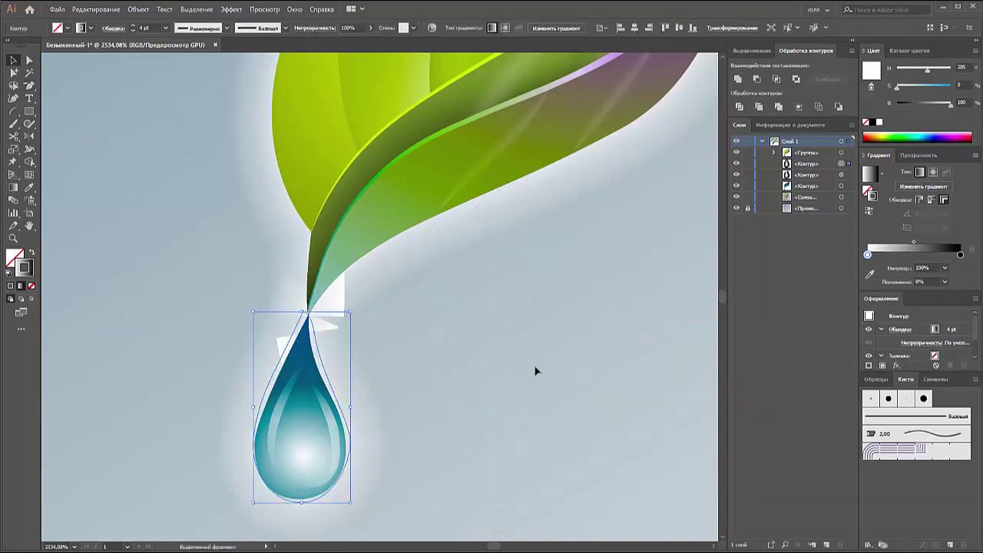
Step: Reshape the top of the drop outline into a sharp point
key("a")
left_click_drag(307, 313, 350, 338)
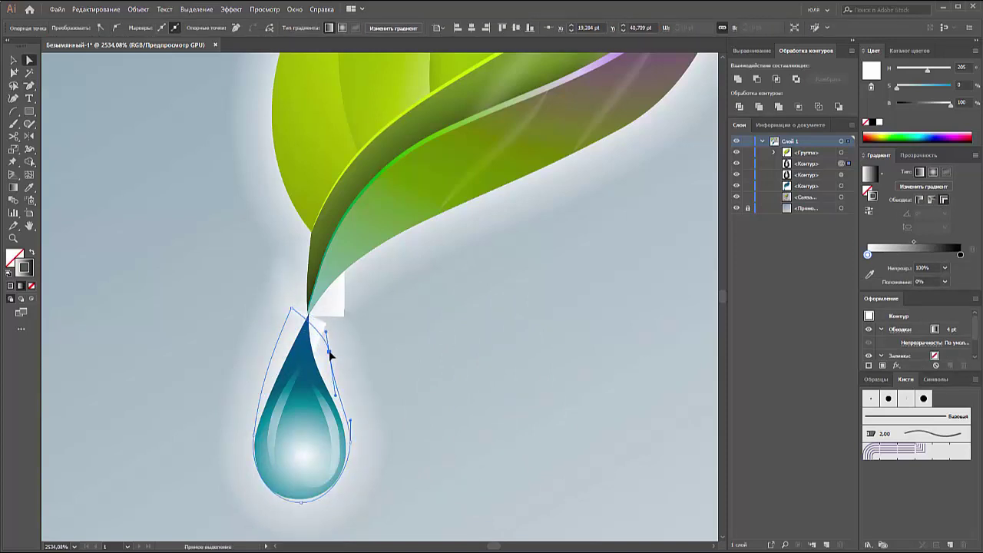
left_click(114, 29)
mouse_move(296, 314)
left_mouse_down()
mouse_move(315, 298)
mouse_move(325, 317)
left_mouse_up()
mouse_move(250, 309)
left_mouse_down()
mouse_move(314, 314)
mouse_move(318, 329)
mouse_move(311, 320)
mouse_move(290, 324)
mouse_move(307, 321)
mouse_move(286, 341)
mouse_move(300, 317)
left_mouse_up()
Step: Reshape the leaf outline near the junction into a smooth curve, then fit the artboard
left_click(335, 244)
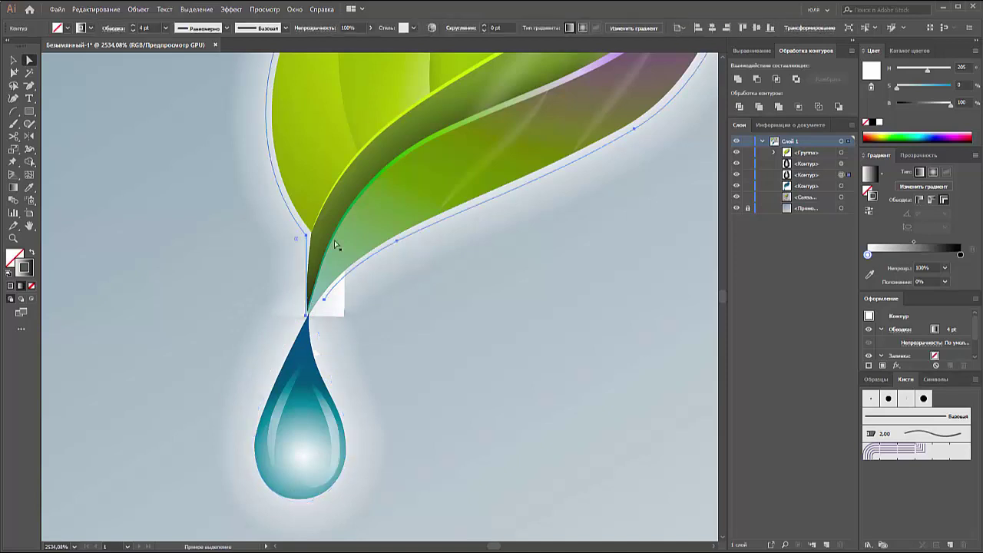
left_click(307, 317)
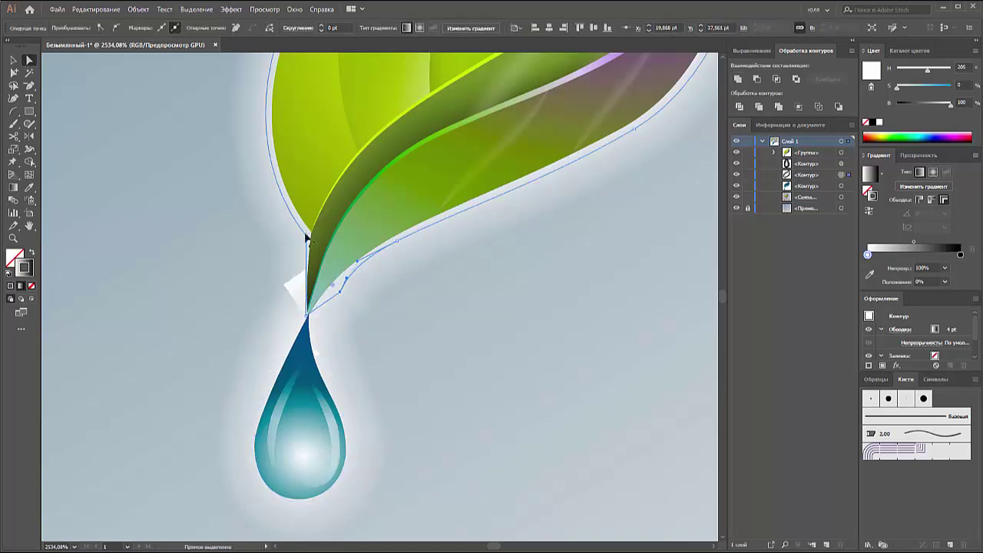
mouse_move(305, 235)
left_mouse_down()
mouse_move(318, 292)
mouse_move(290, 316)
left_mouse_up()
left_click(98, 28)
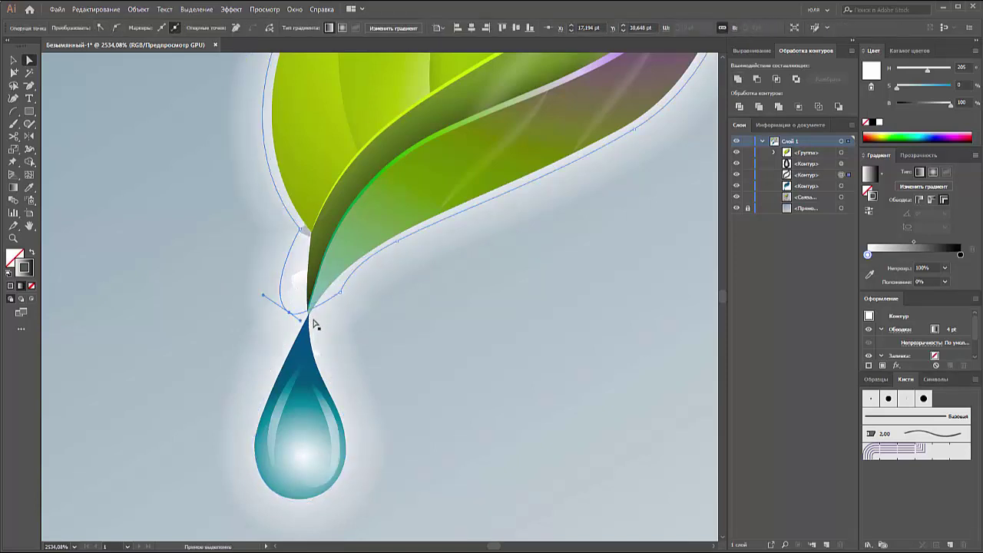
left_click(298, 225)
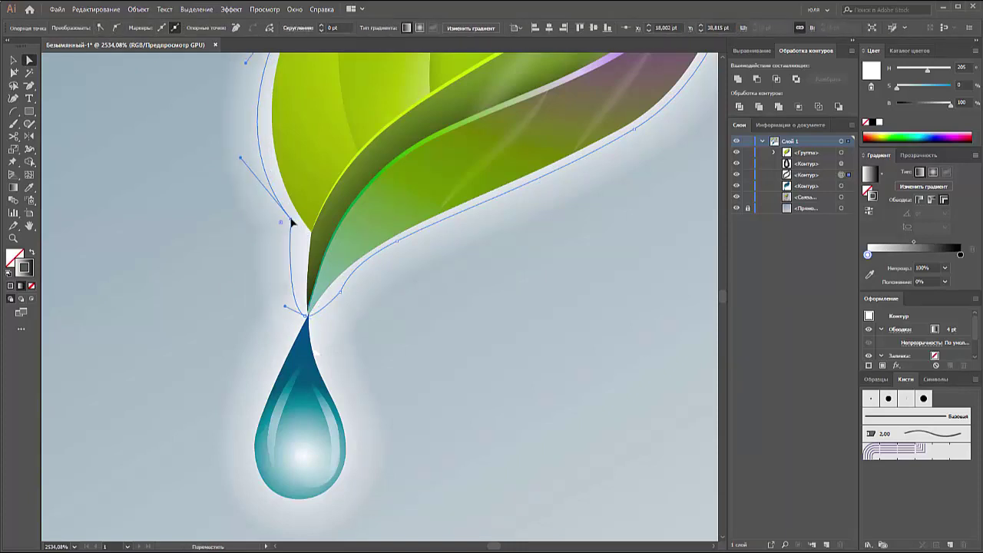
left_click(490, 347)
key("ctrl+0")
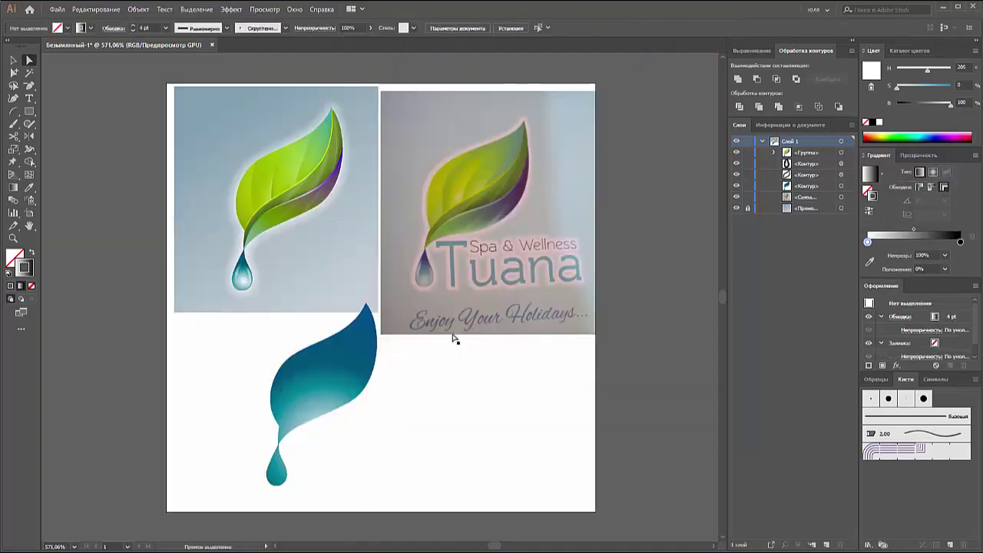
Step: Group the green leaf path with Ctrl+G and clear the selection
left_click(322, 204)
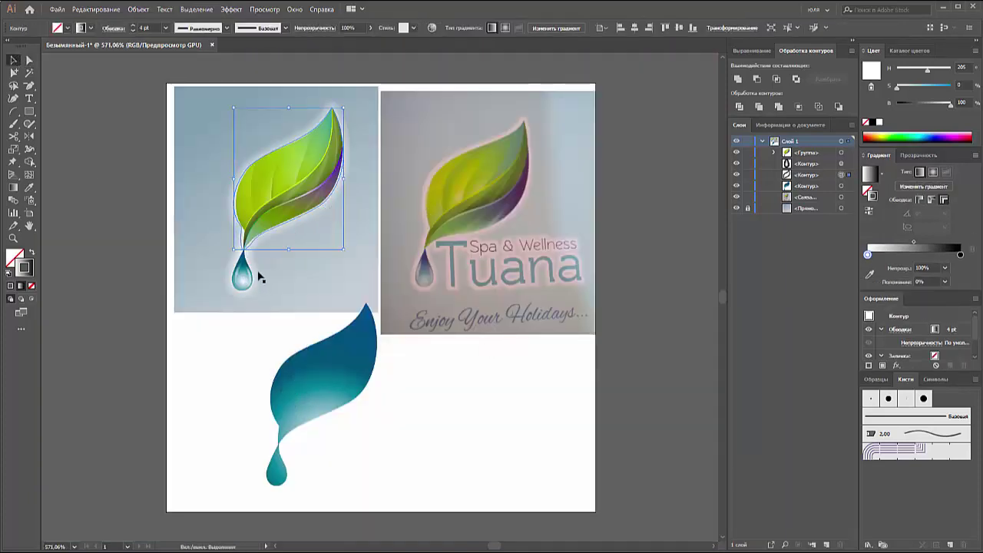
key("ctrl+g")
key("ctrl+shift+a")
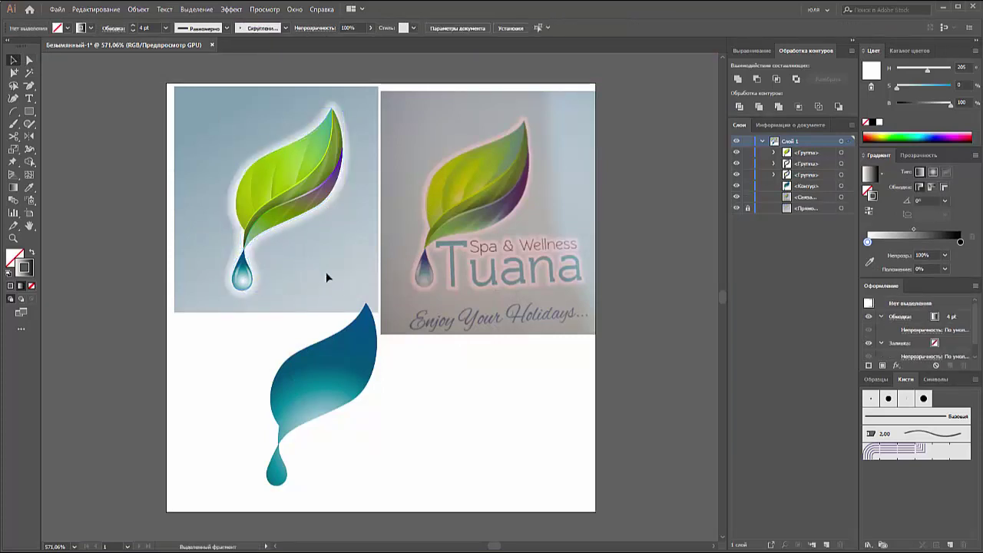
left_click(325, 277)
key("ctrl+shift+a")
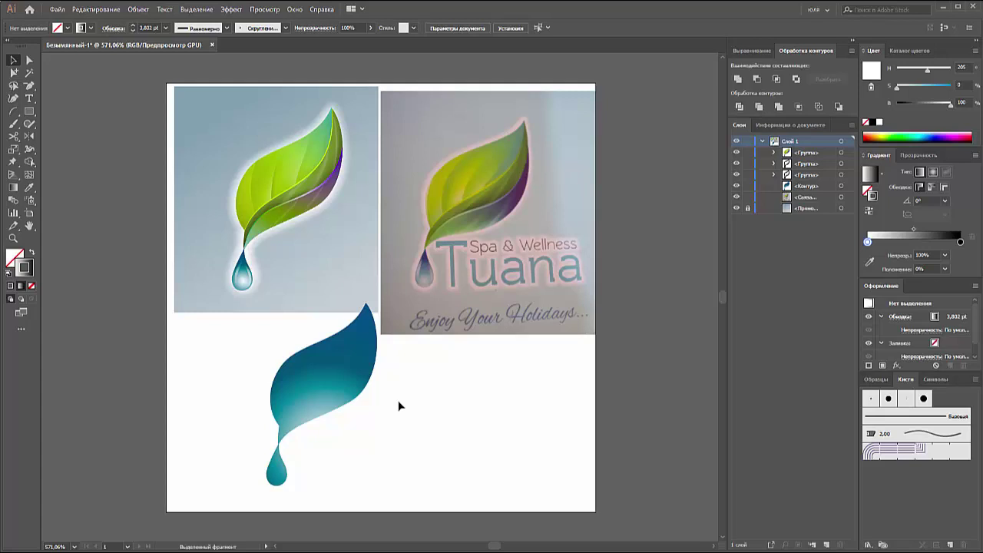
Step: Draw a circle left of the artboard with a gradient fill and no stroke
left_click(29, 113)
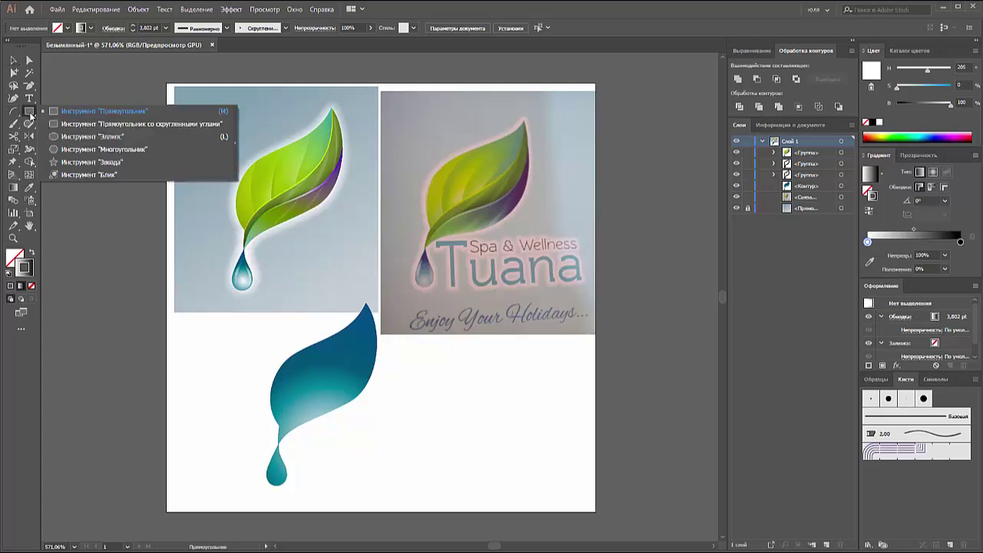
left_click(92, 136)
left_click_drag(60, 135, 160, 233)
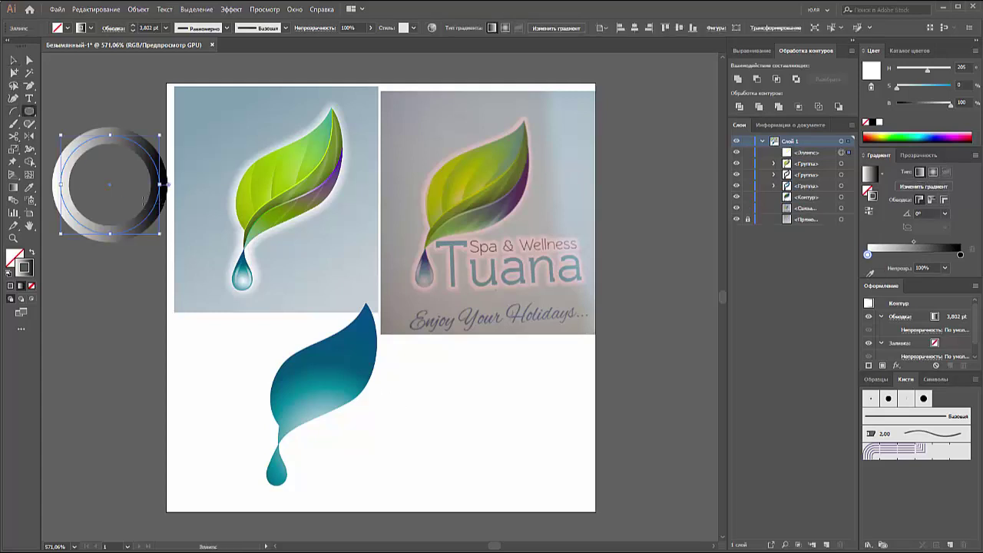
left_click(868, 212)
left_click(867, 191)
key("x")
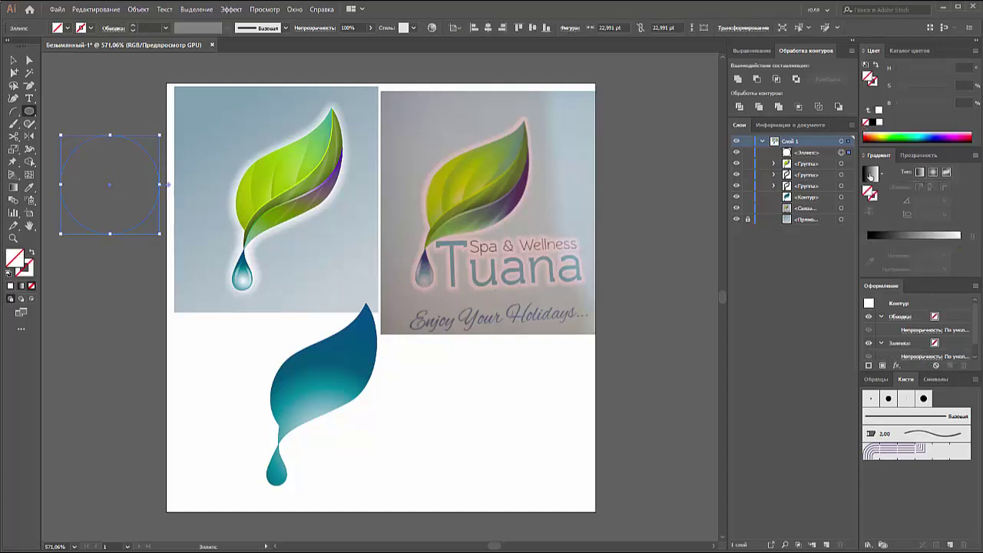
Step: Make the fill a radial gradient with a white centre, set to Осветление blending
left_click(870, 174)
left_click(933, 172)
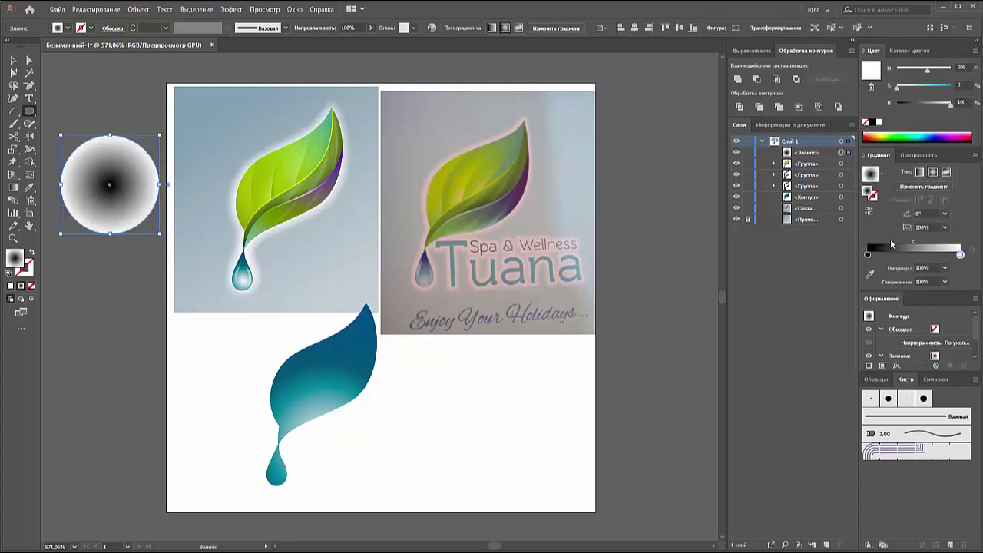
left_click(868, 211)
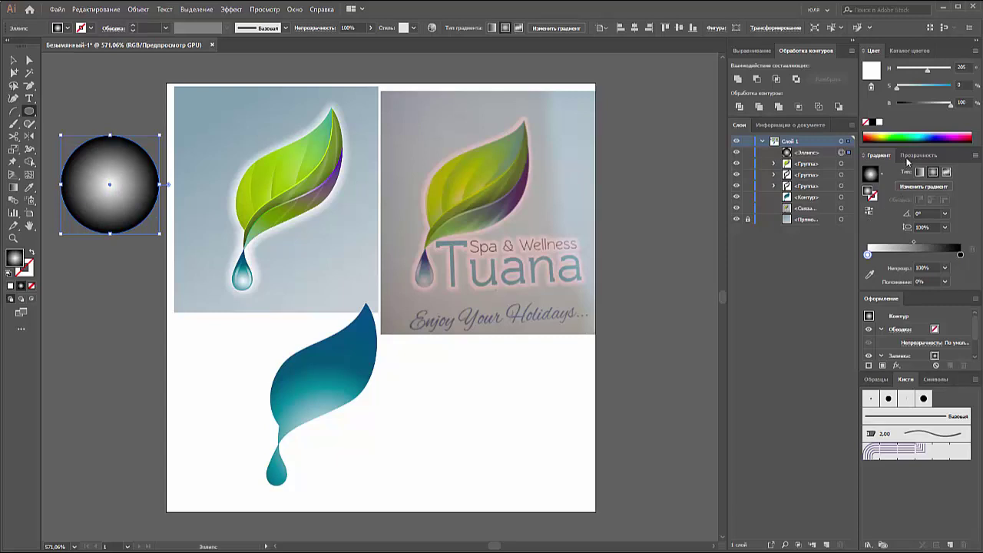
left_click(908, 156)
left_click(886, 171)
left_click(849, 268)
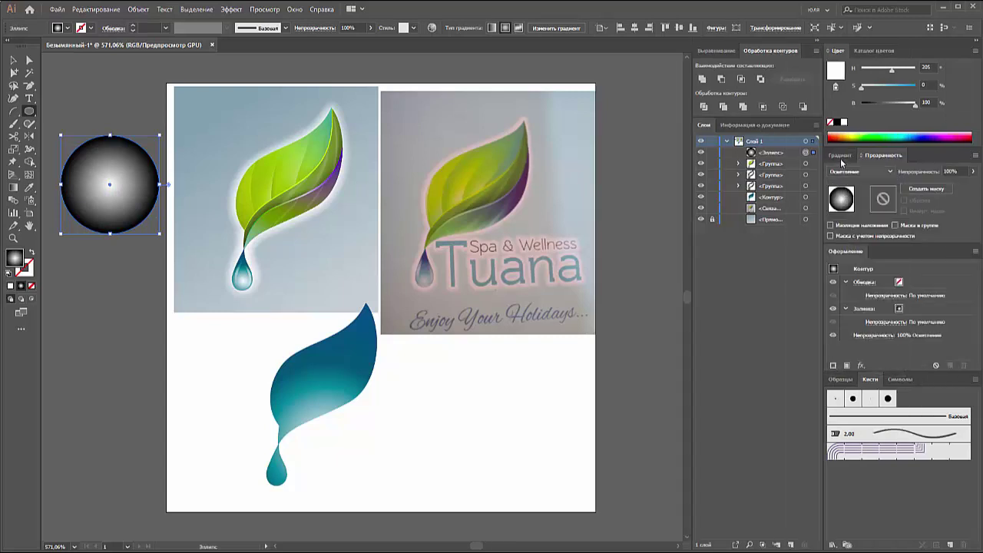
left_click(840, 156)
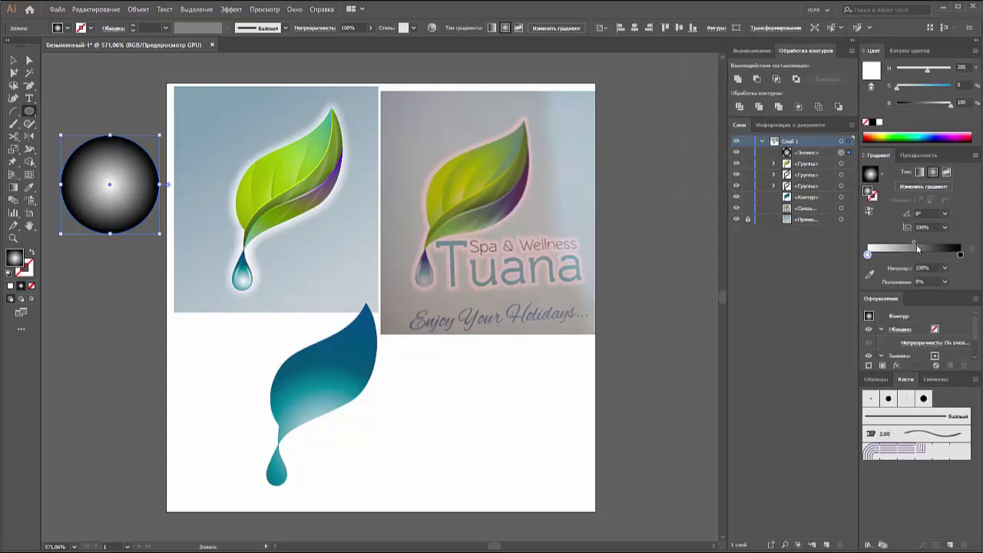
left_click_drag(915, 244, 884, 242)
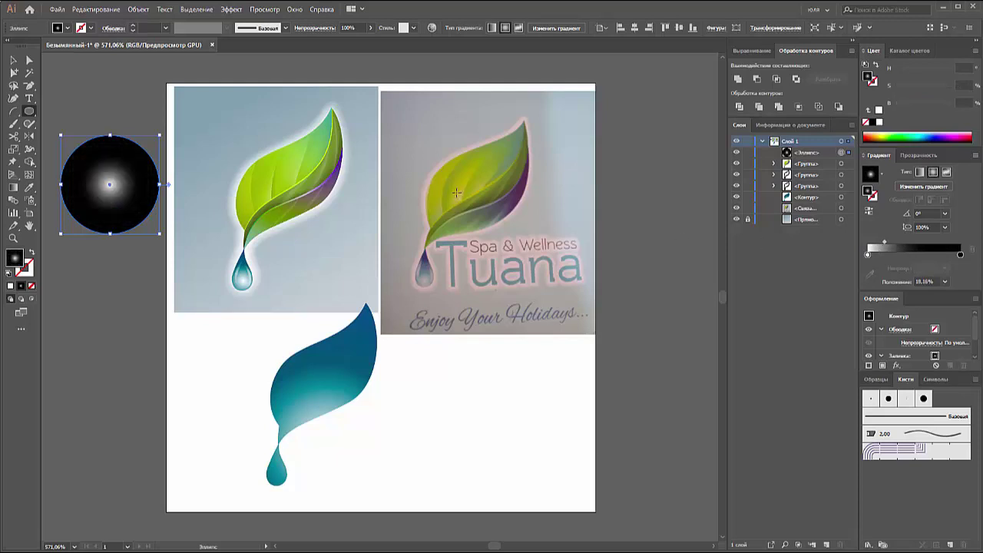
Step: Move and shrink the circle, and add a gradient stop near 42.74%
left_click(12, 61)
left_click_drag(140, 189, 292, 193)
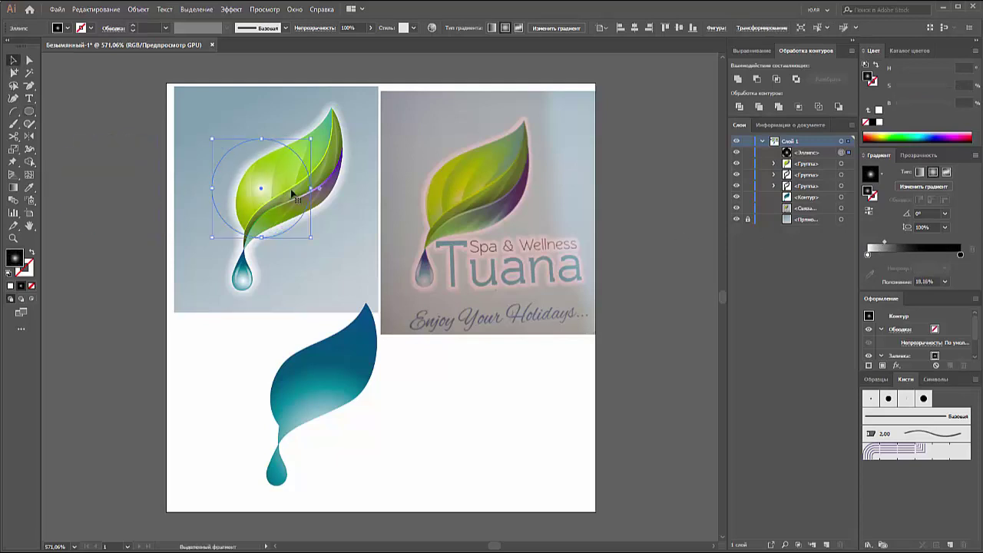
left_click_drag(308, 148, 298, 152)
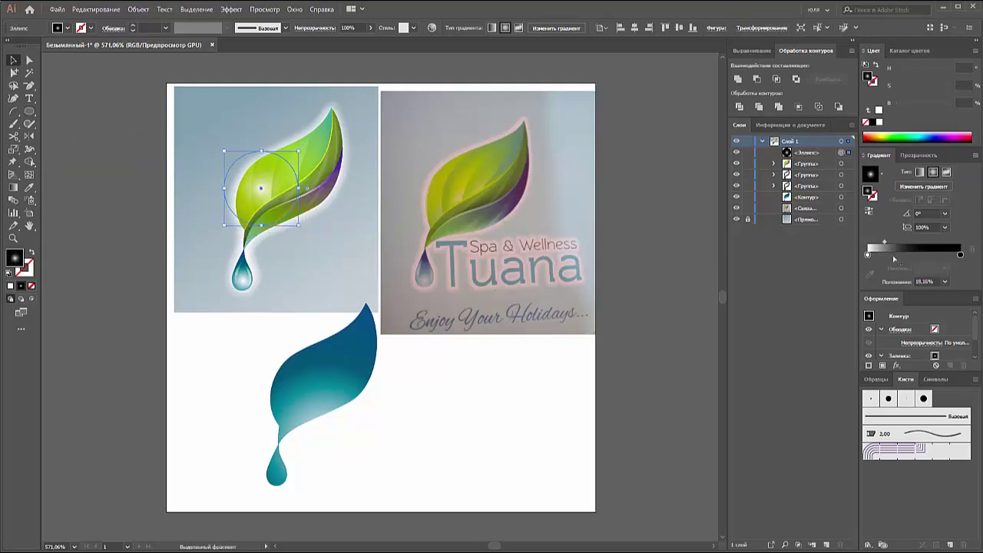
left_click(879, 256)
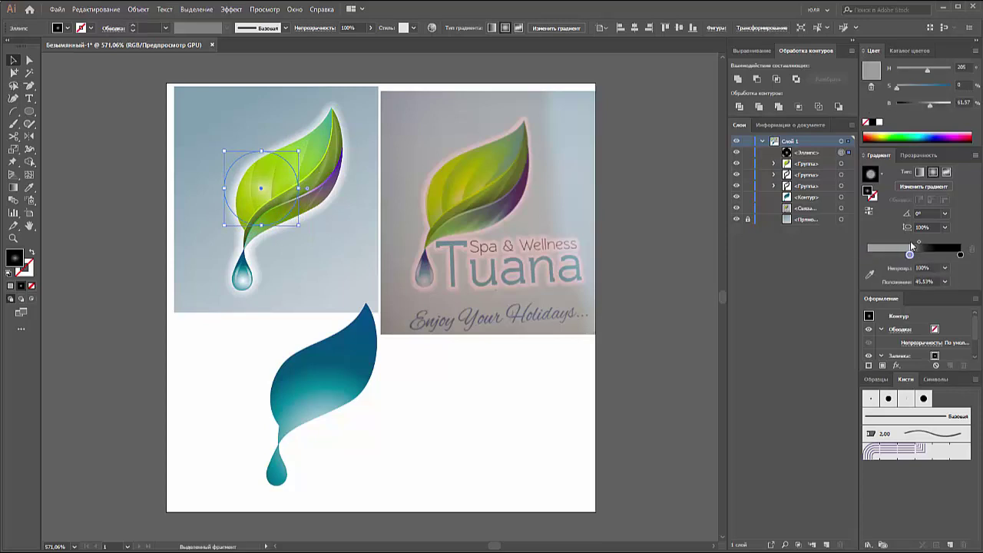
mouse_move(879, 254)
left_mouse_down()
mouse_move(842, 253)
mouse_move(921, 240)
left_mouse_up()
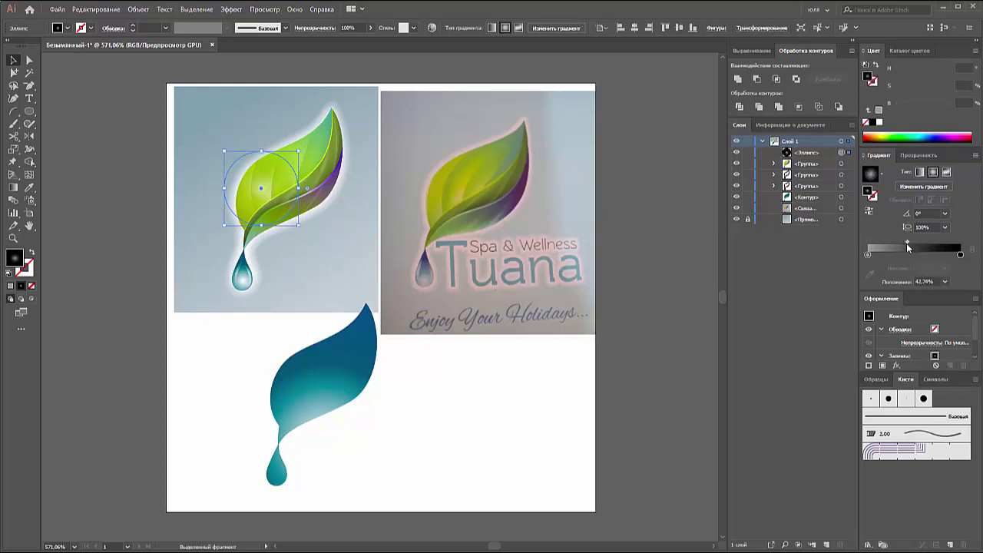
mouse_move(280, 212)
left_mouse_down()
mouse_move(299, 215)
mouse_move(188, 180)
left_mouse_up()
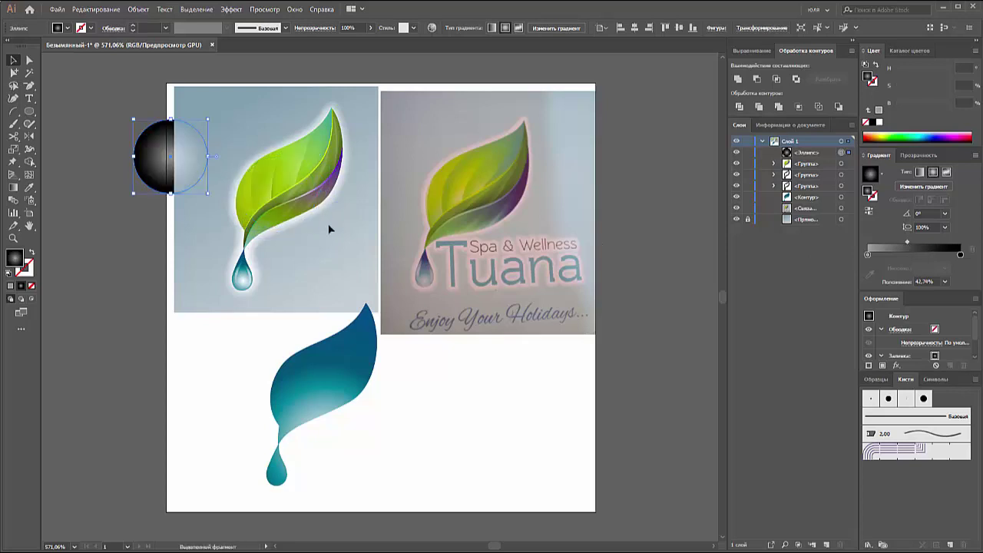
left_click(281, 195)
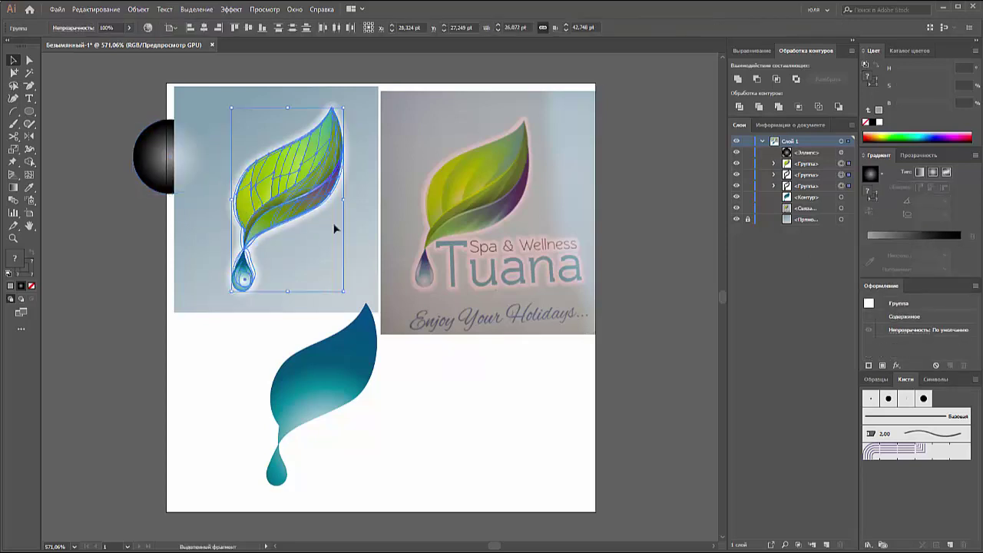
Step: Move the highlight circle onto the green leaf and drag its <Эллипс> layer into the leaf group
key("ctrl+shift+a")
left_click_drag(173, 177, 287, 215)
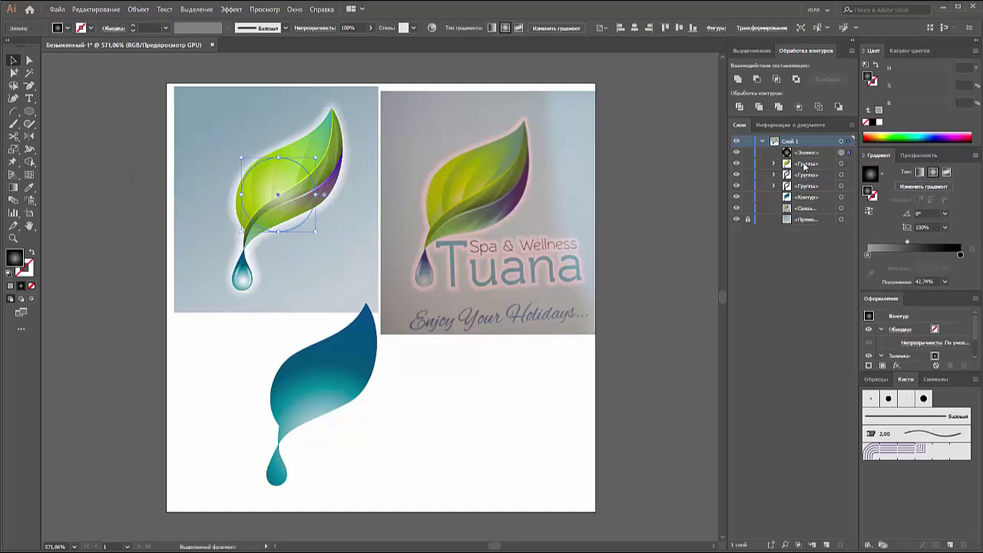
left_click(774, 163)
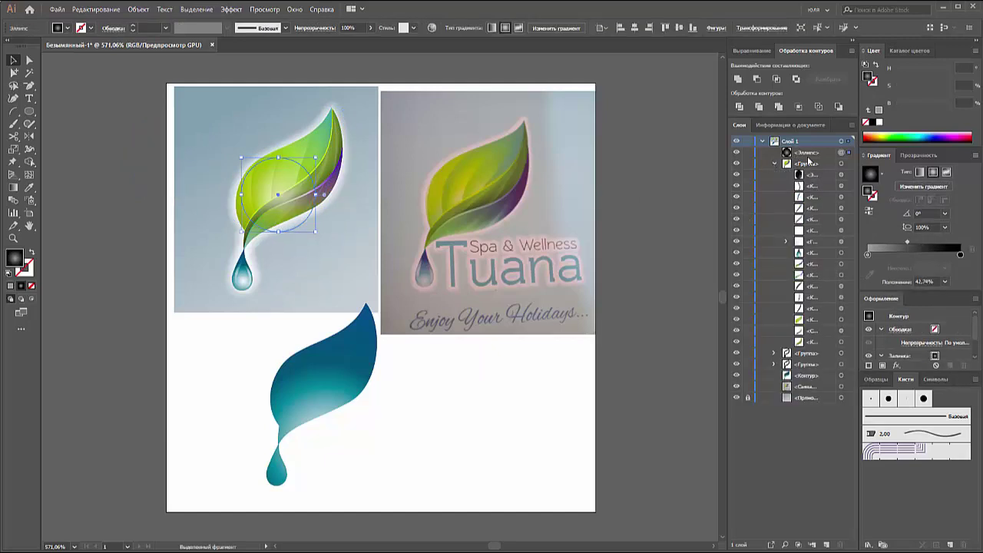
left_click_drag(807, 158, 811, 315)
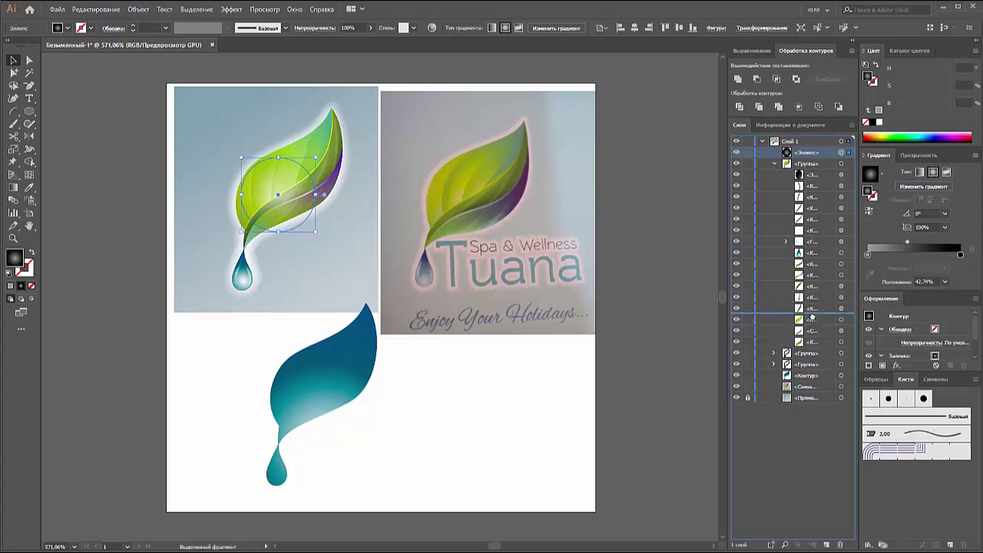
left_click_drag(811, 315, 811, 328)
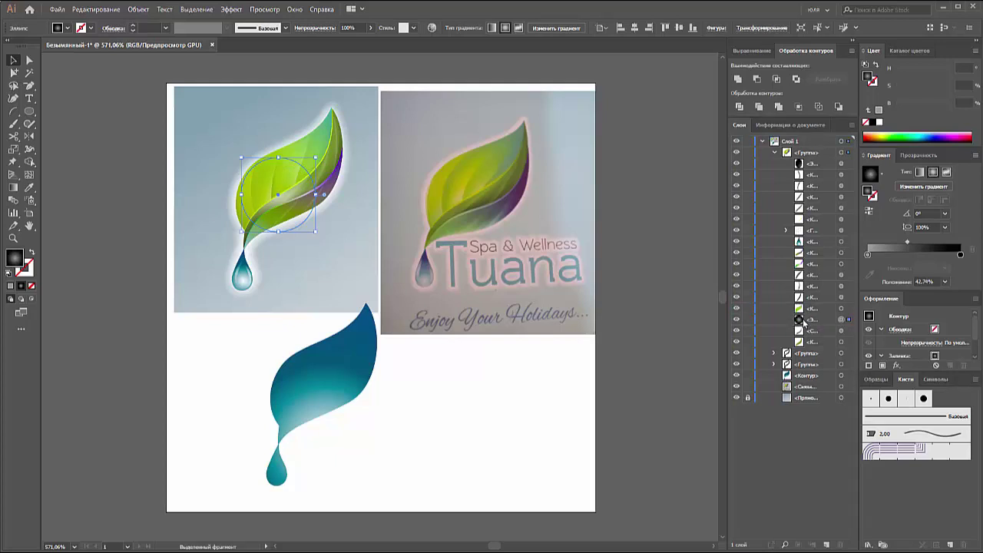
Step: Raise the highlight ellipse within the leaf group and shrink it slightly
left_click(804, 321)
left_click_drag(803, 319, 806, 275)
left_click_drag(315, 232, 312, 228)
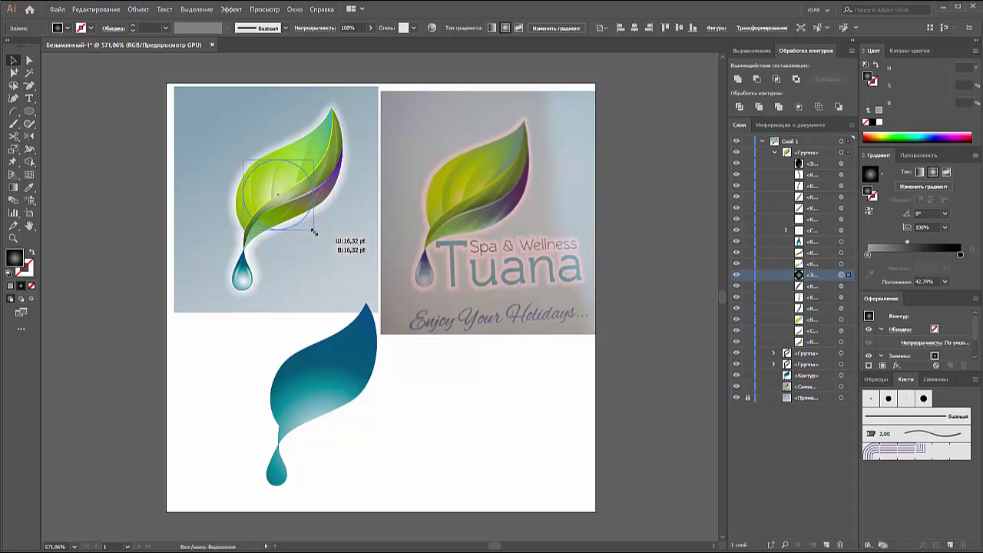
Step: Group pairs of leaf paths into sub-groups in the Layers panel
left_click(840, 220)
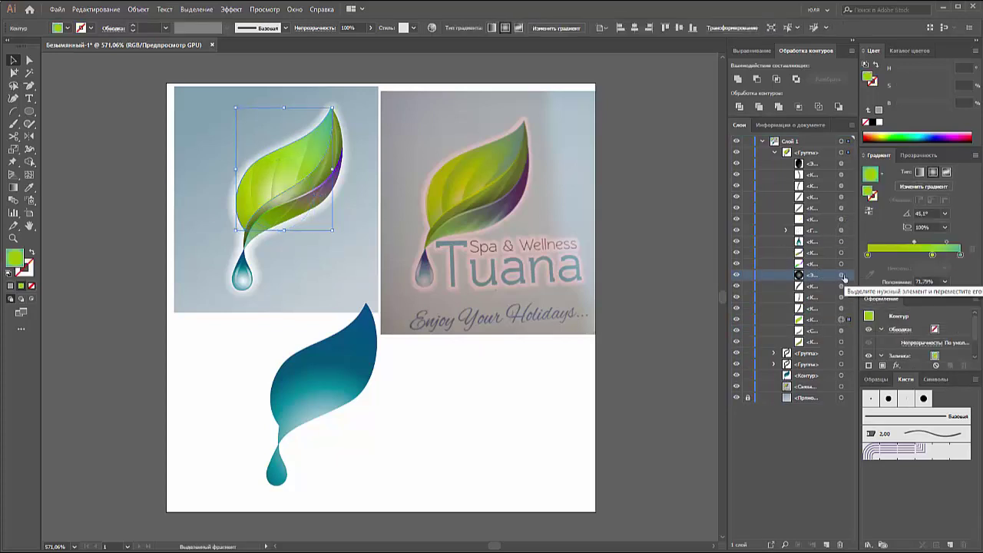
left_click(840, 264)
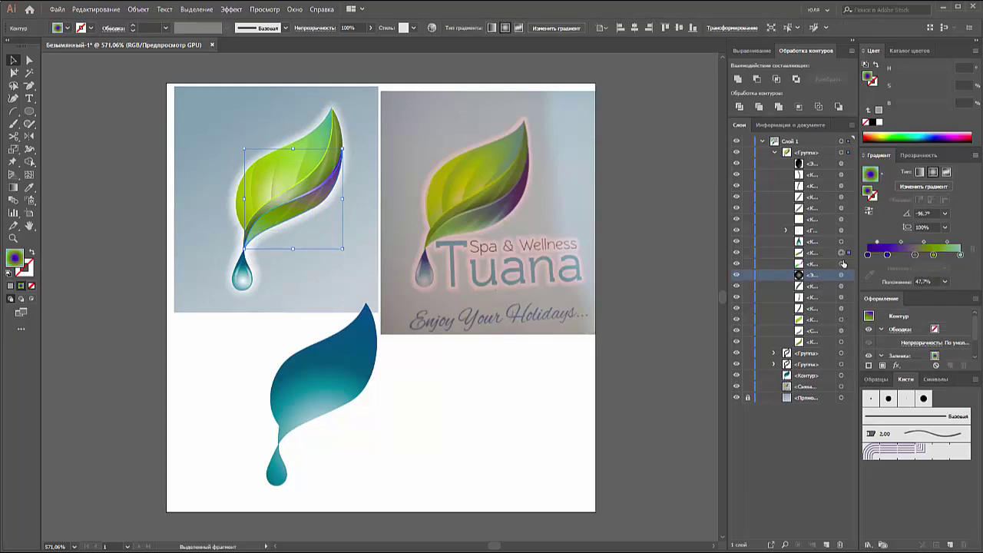
key("ctrl+g")
left_click(843, 219)
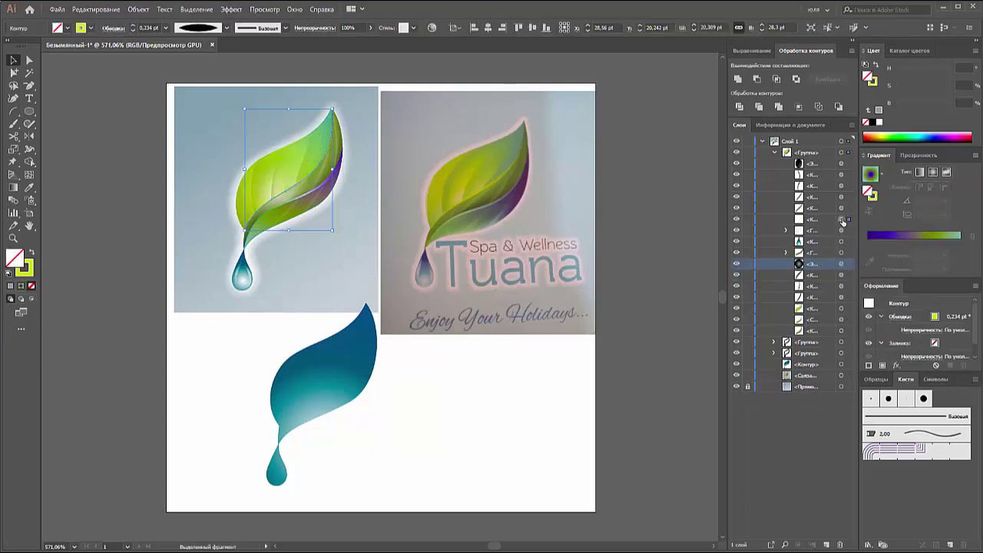
left_click(843, 230, "shift")
key("ctrl+g")
left_click(843, 175)
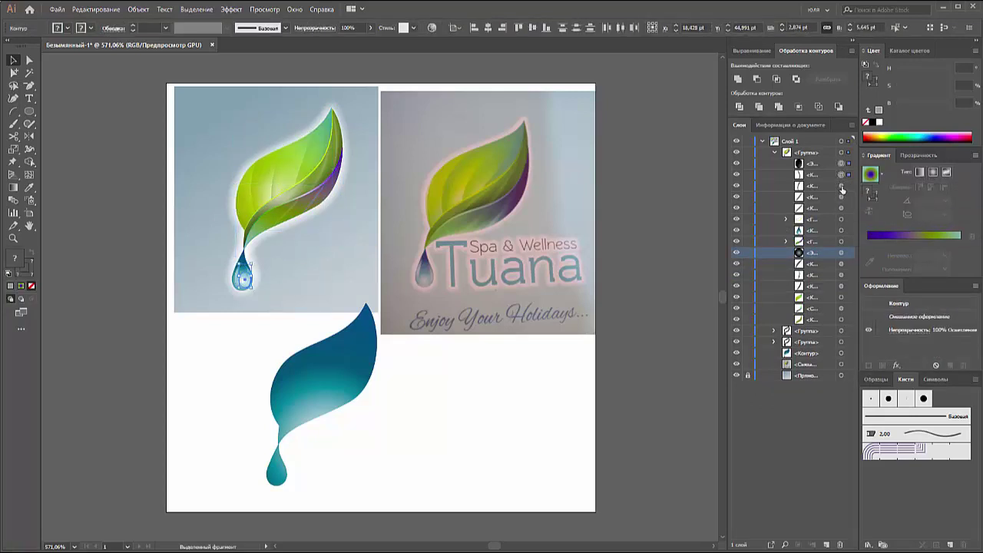
left_click(842, 185, "shift")
left_click(842, 230, "shift")
key("ctrl+g")
Step: Combine the remaining leaf parts into a further sub-group
left_click(842, 219)
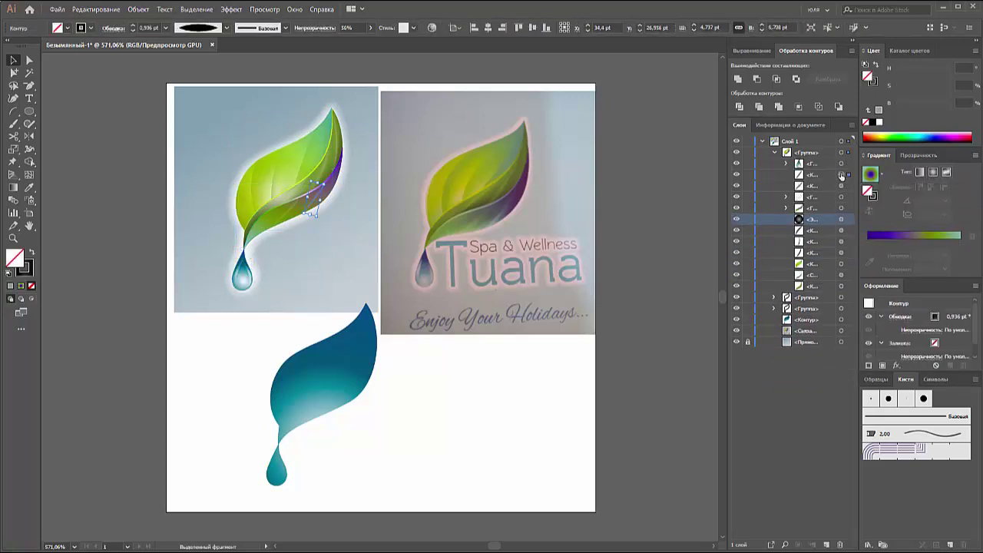
key("ctrl+g")
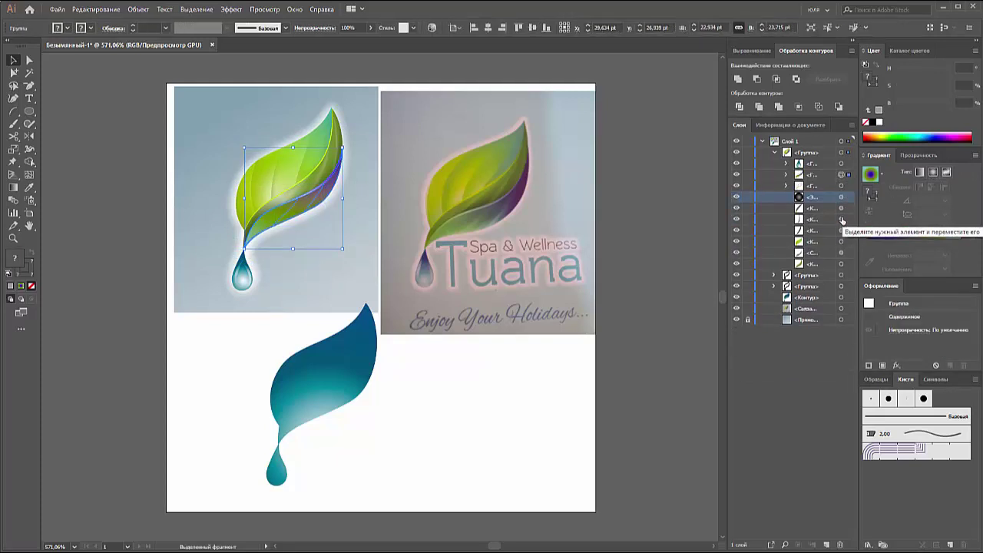
left_click(843, 231, "shift")
left_click(842, 208, "shift")
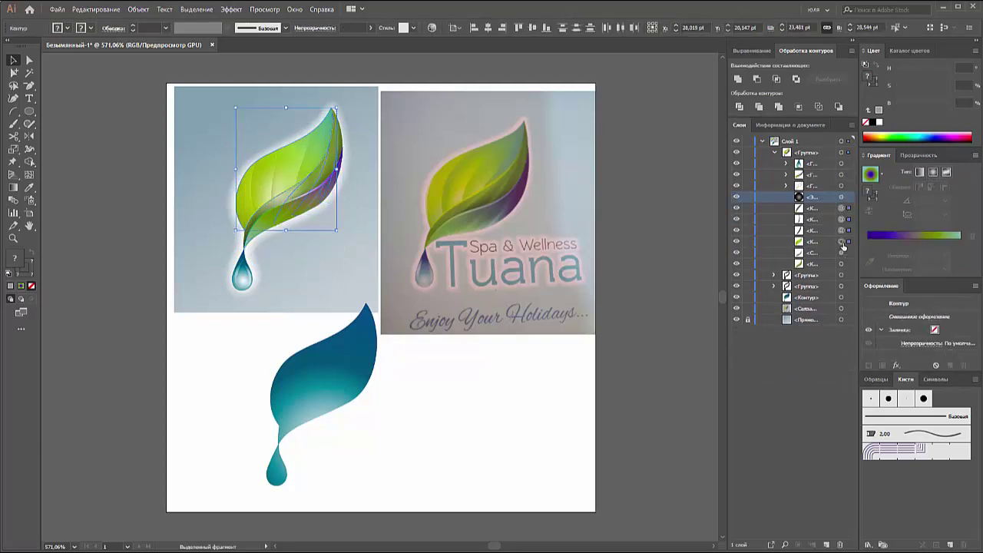
left_click(843, 264, "shift")
key("ctrl+g")
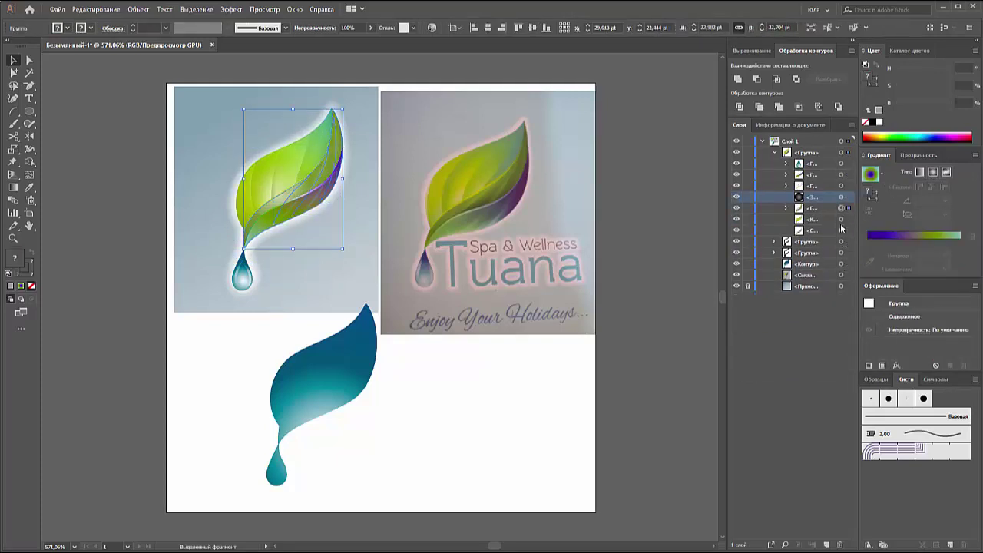
Step: Move the leaf mesh into the group and stack the group above the gradient circle
left_click(840, 231)
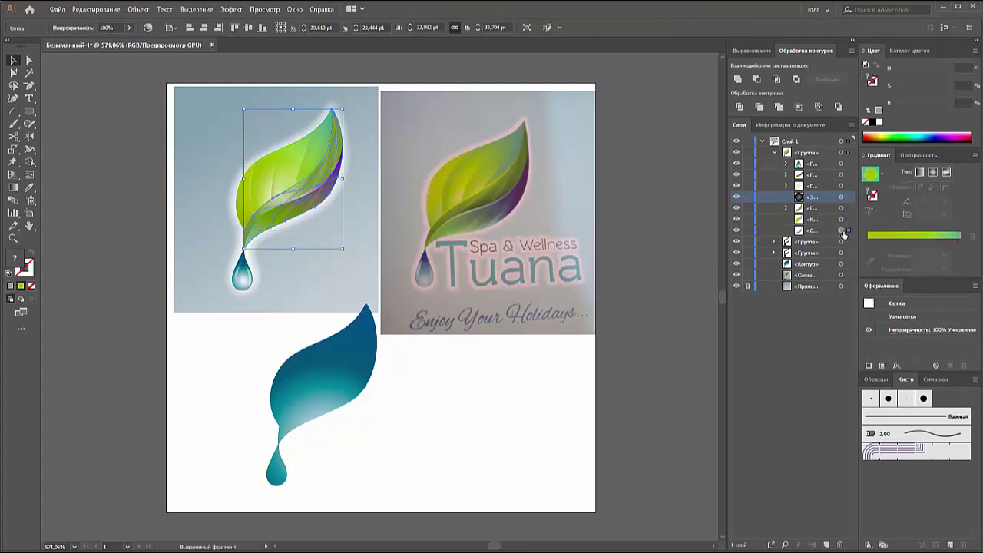
left_click_drag(816, 222, 817, 208)
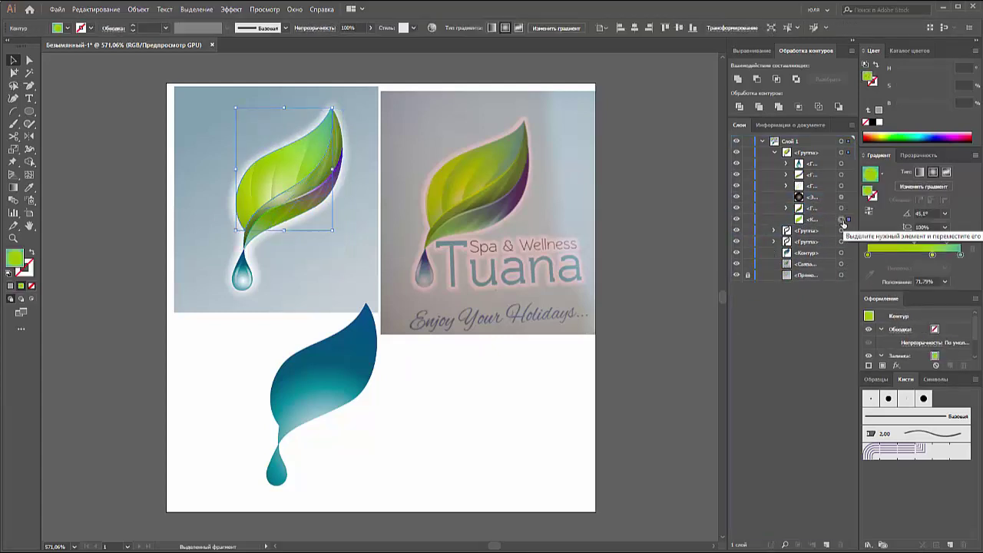
left_click(841, 208)
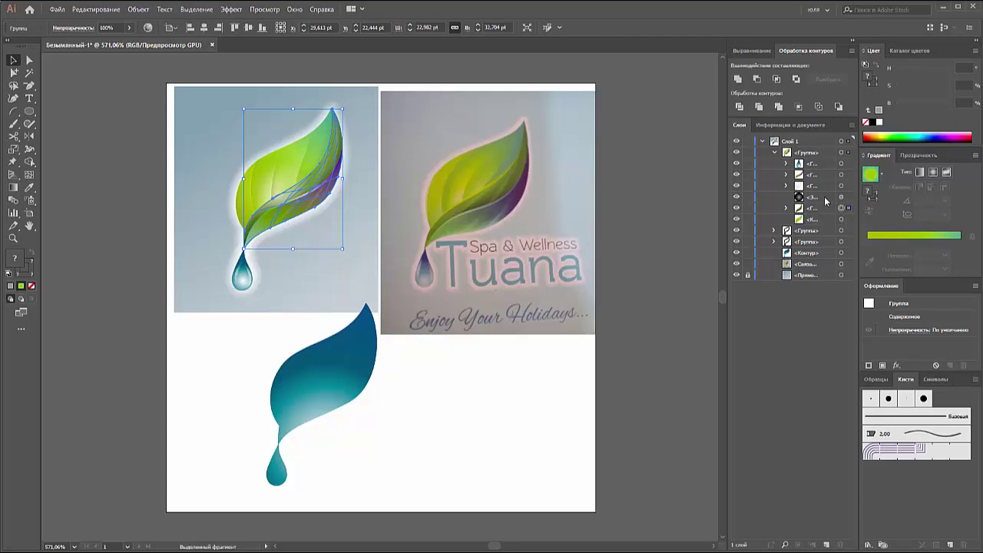
left_click_drag(823, 208, 819, 198)
left_click(842, 220)
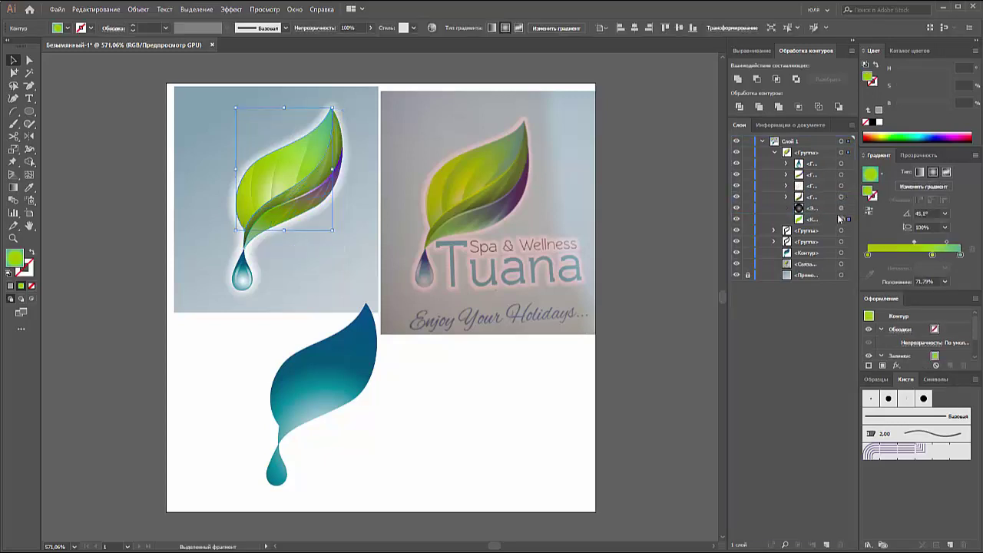
left_click(840, 208)
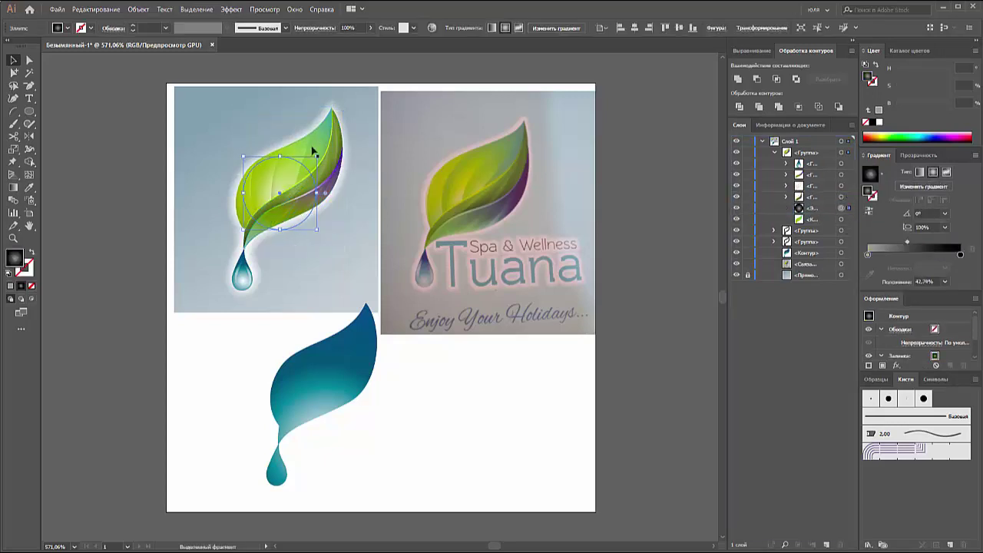
Step: Slightly enlarge the leaf's circle, then draw a white-stop radial circle beside the artboard
left_click_drag(313, 159, 317, 156)
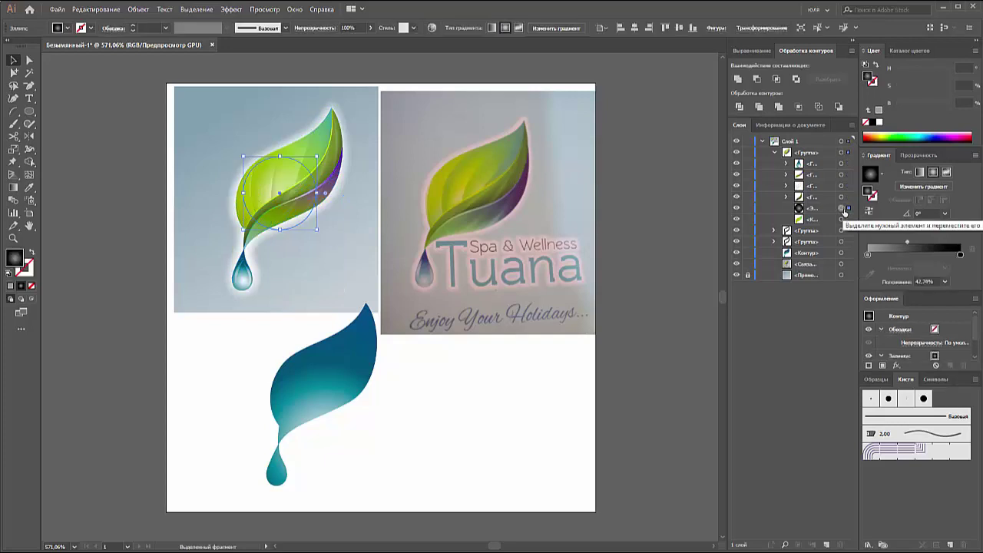
key("l")
left_click_drag(68, 112, 160, 204)
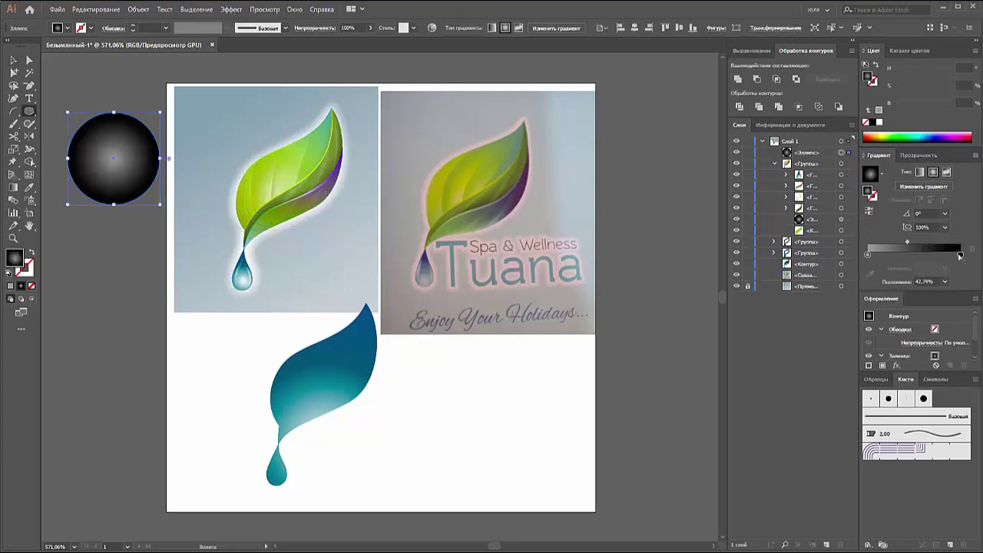
left_click(879, 121)
Step: Place a copy of the white circle over the leaf and target it in Layers
key("v")
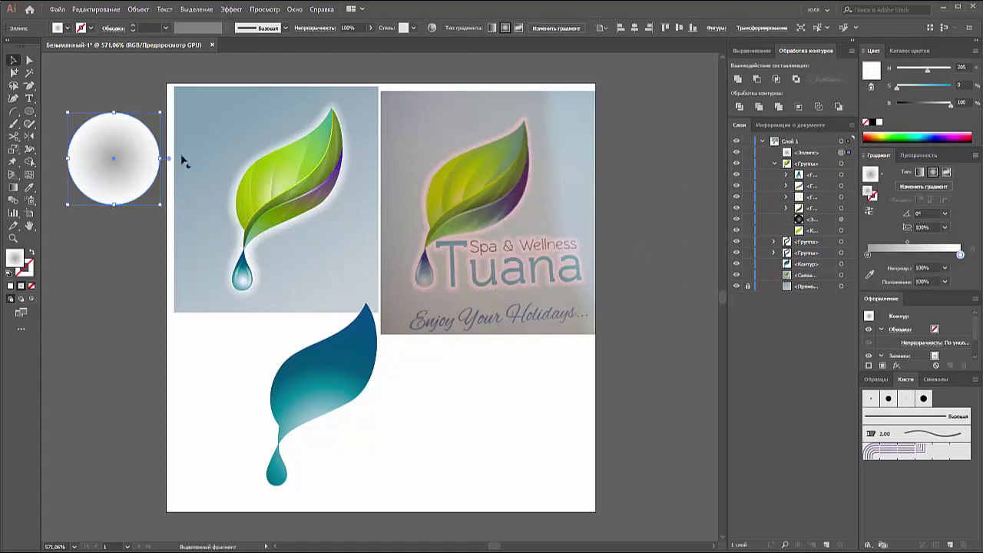
mouse_move(159, 112)
left_mouse_down()
mouse_move(352, 135)
mouse_move(311, 255)
mouse_move(297, 208)
mouse_move(353, 206)
left_mouse_up()
left_click(254, 200)
left_click(841, 219)
Step: Shrink the leaf circle and move the left white circle onto the leaf at 49% opacity
left_click_drag(261, 105, 276, 126)
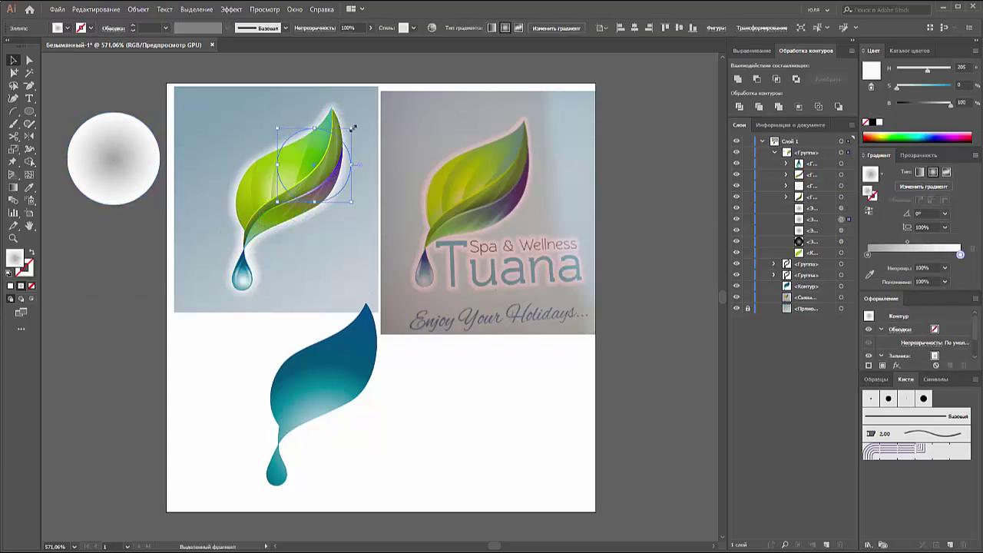
left_click(158, 223)
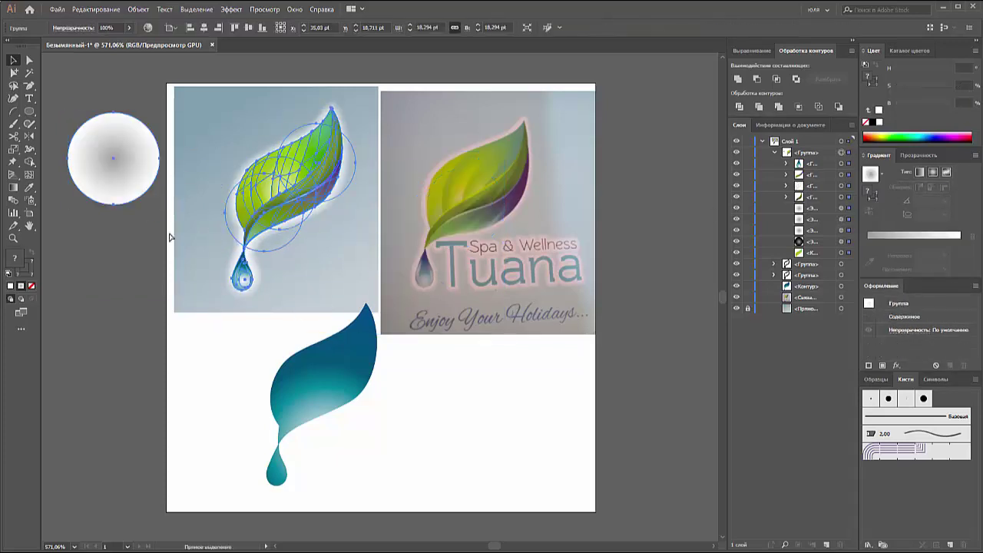
key("a")
left_click_drag(134, 175, 311, 219)
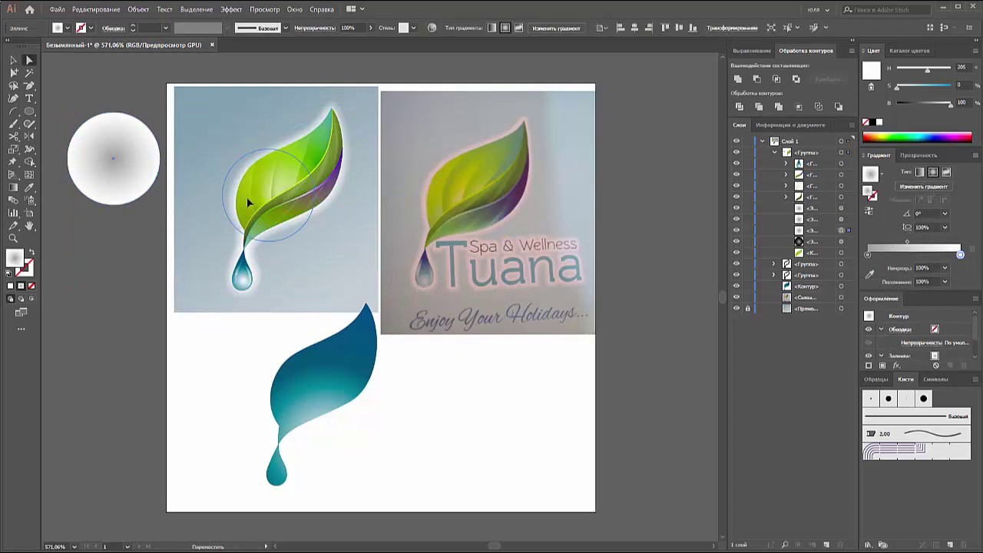
left_click_drag(806, 229, 815, 193)
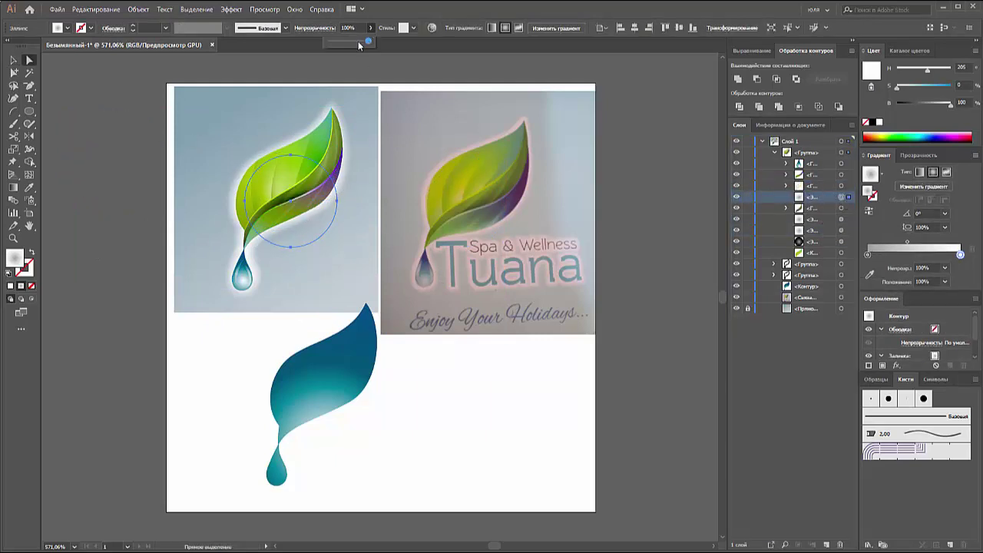
Step: Paste a front copy near the leaf's right edge, shrink it, and grey its gradient stop
key("ctrl+c")
key("ctrl+f")
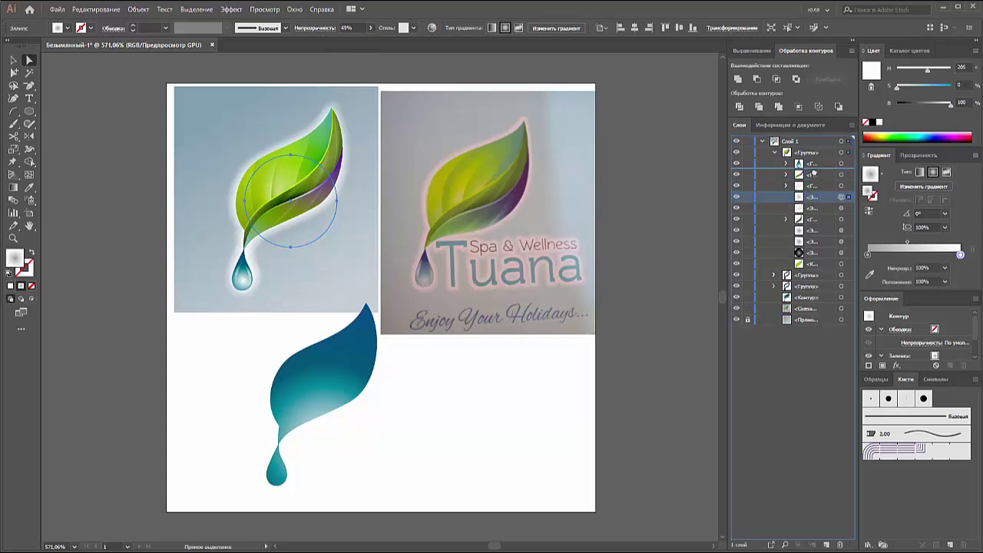
left_click_drag(814, 202, 814, 171)
mouse_move(311, 230)
left_mouse_down()
mouse_move(317, 246)
mouse_move(281, 250)
mouse_move(349, 189)
mouse_move(352, 197)
left_mouse_up()
left_click(13, 62)
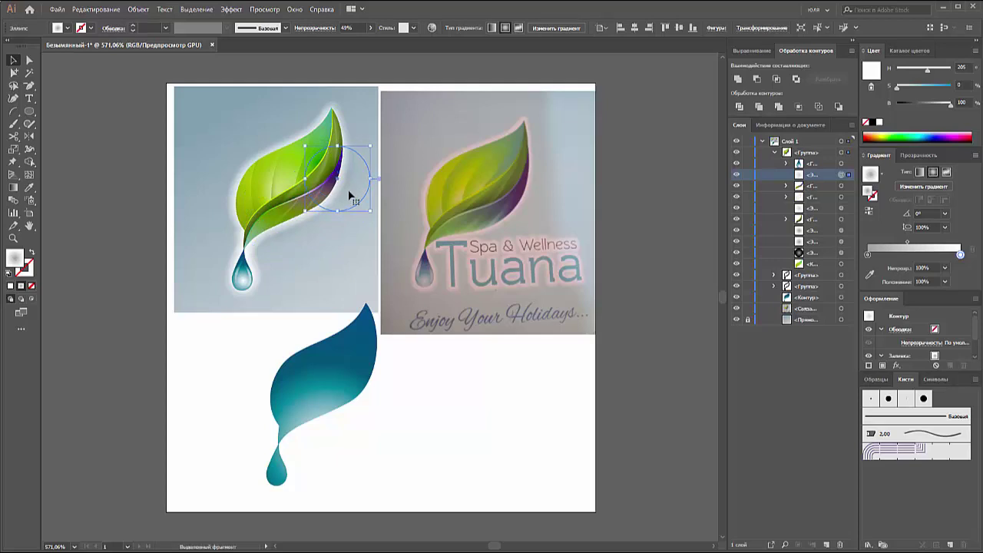
left_click(868, 254)
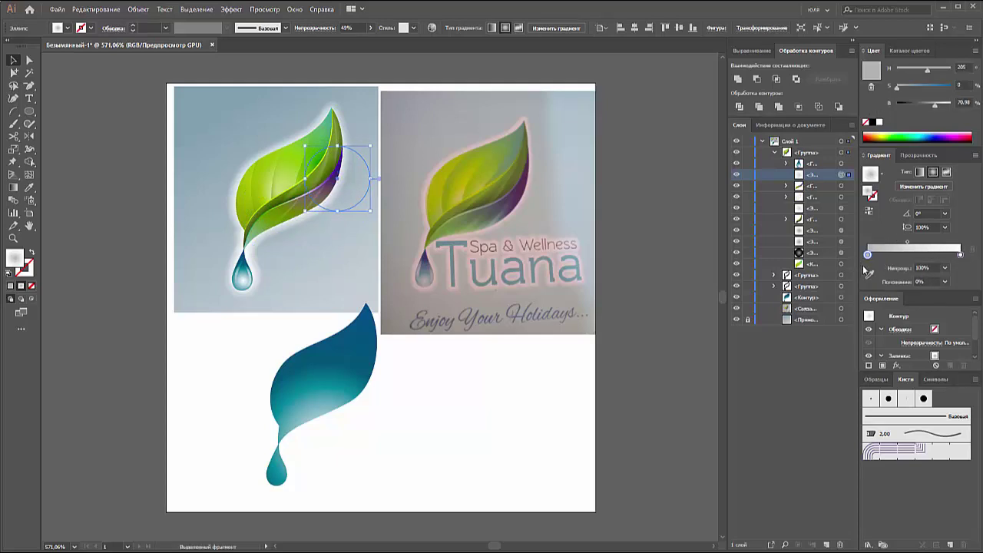
left_click(660, 250)
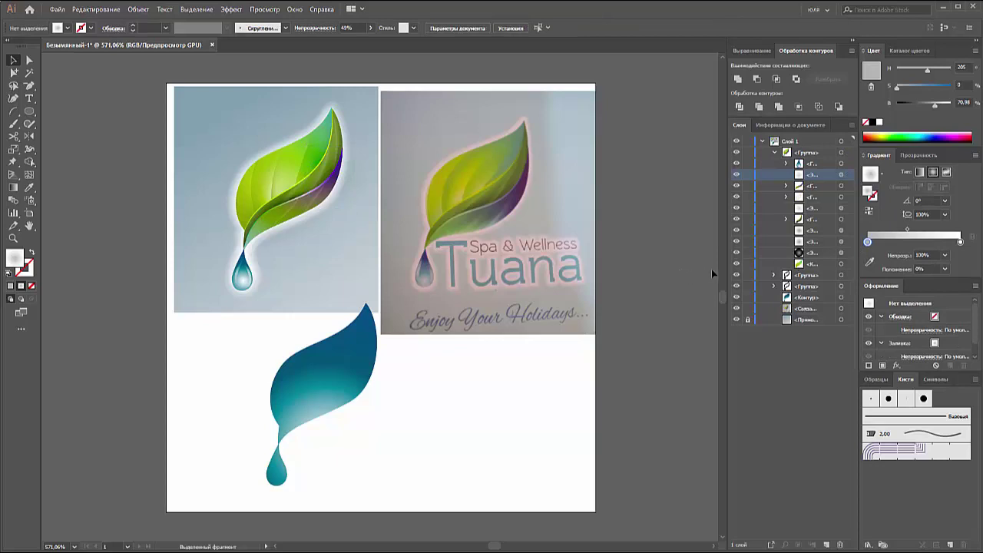
left_click(841, 252)
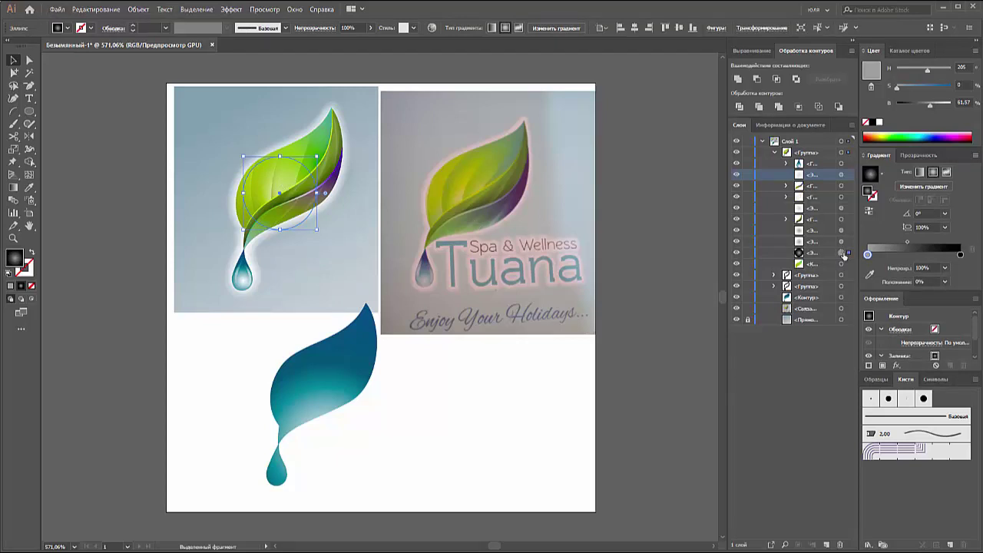
Step: Duplicate the radial circle in front, raise it to the group's top, and fit it over the drop
key("ctrl+c")
key("ctrl+f")
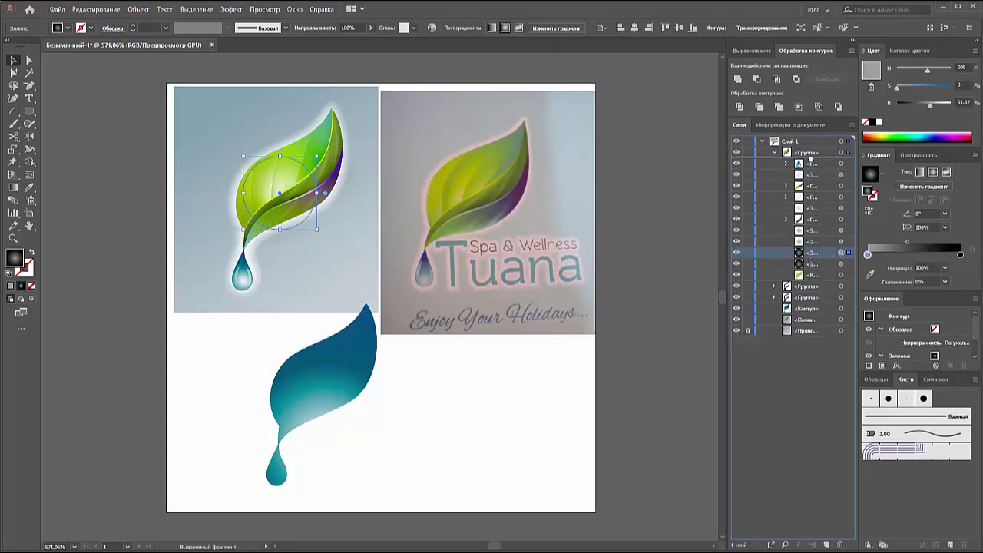
left_click_drag(811, 157, 812, 163)
mouse_move(281, 181)
left_mouse_down()
mouse_move(251, 262)
mouse_move(274, 248)
mouse_move(263, 279)
left_mouse_up()
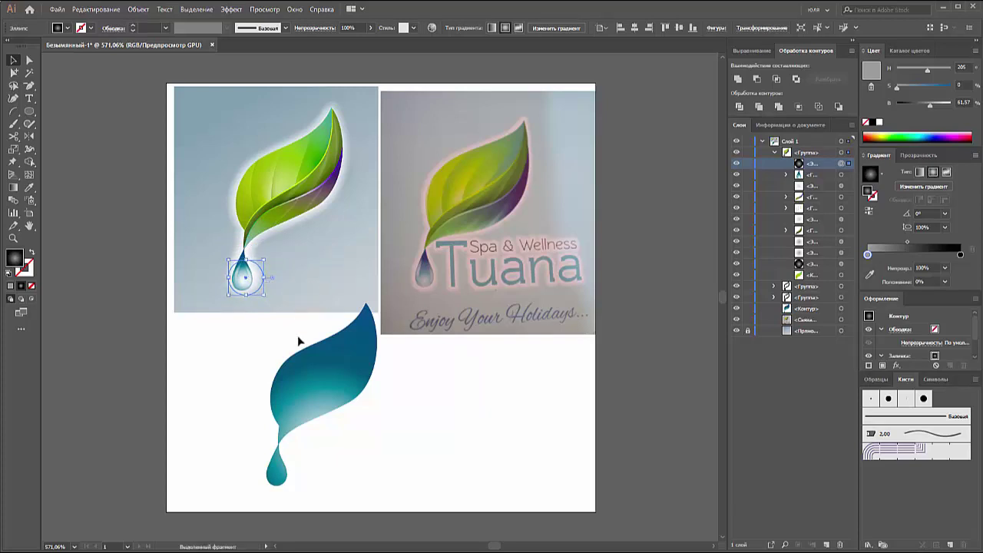
left_click(156, 331)
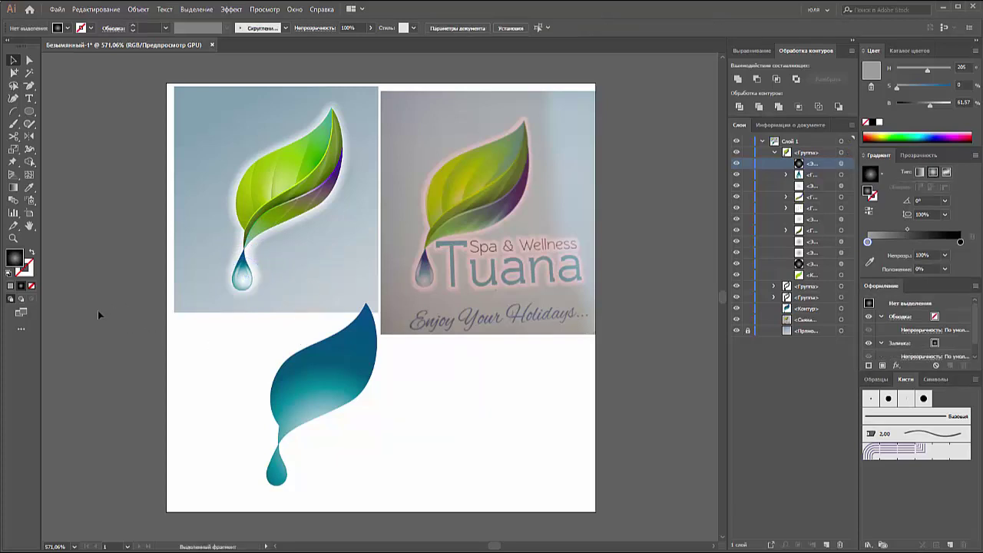